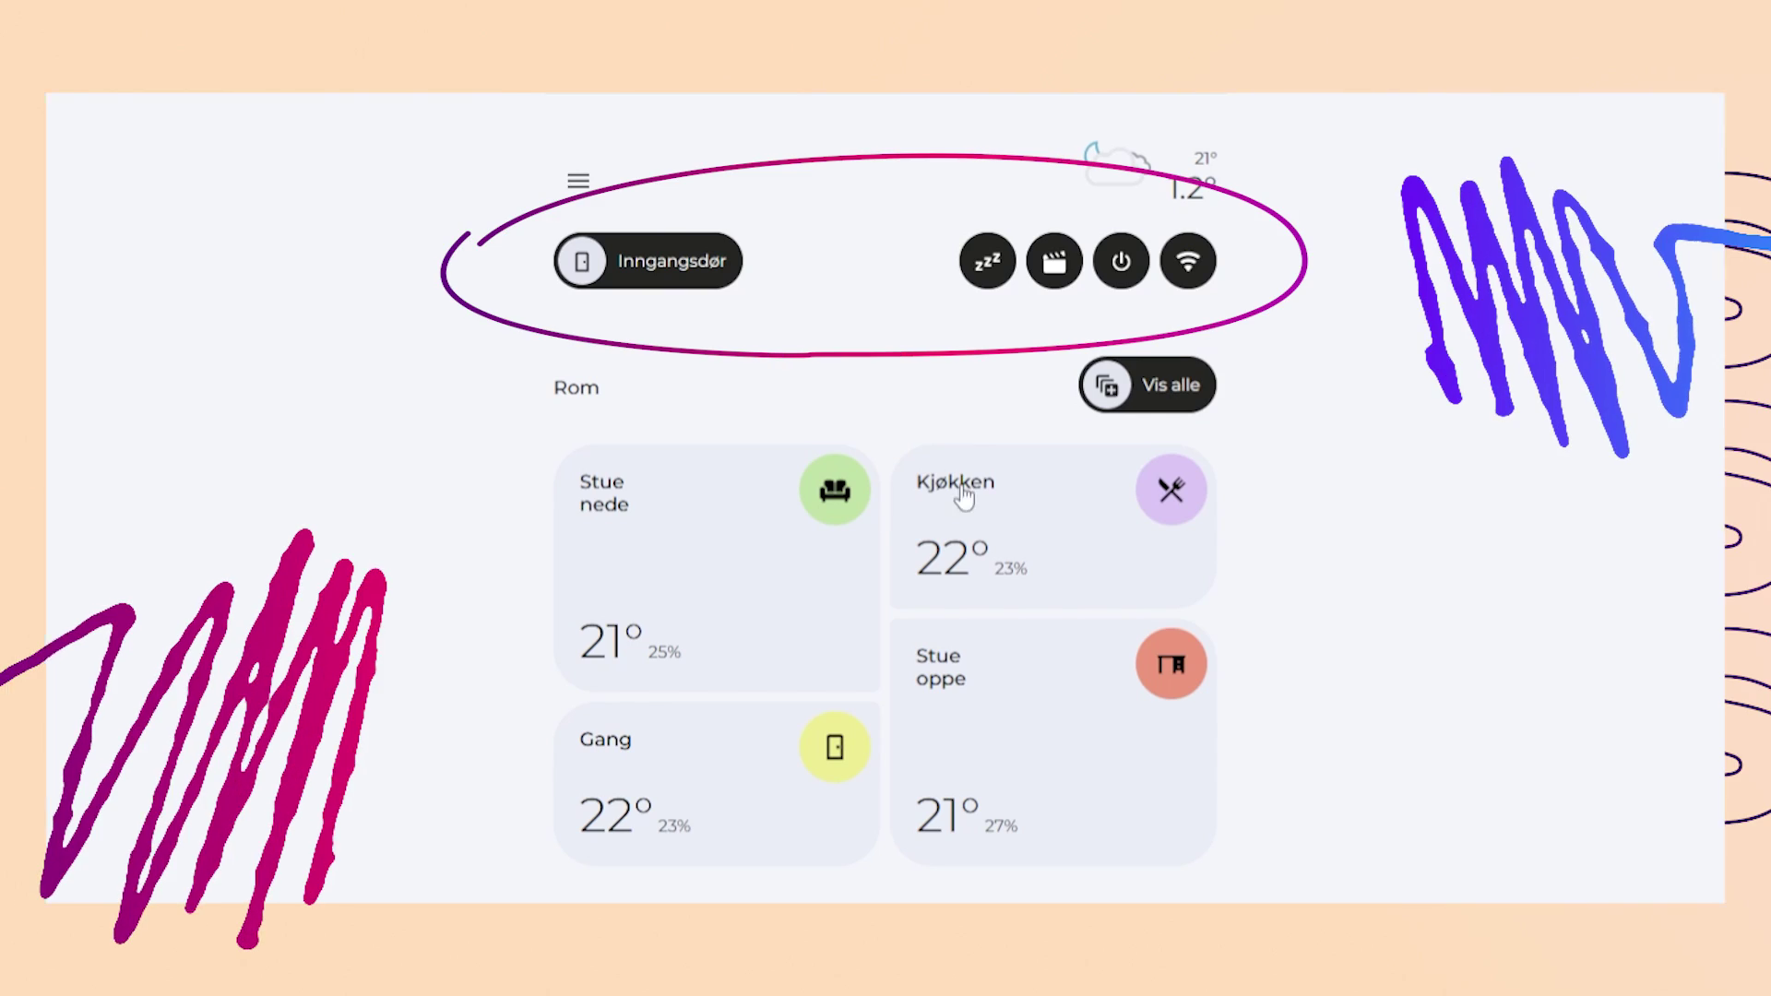
Demonstrate the dashboard's toggles by collapsing the all-rooms view and selecting tomorrow's electricity prices.
{"action": "left_click", "coordinate": [1168, 394]}
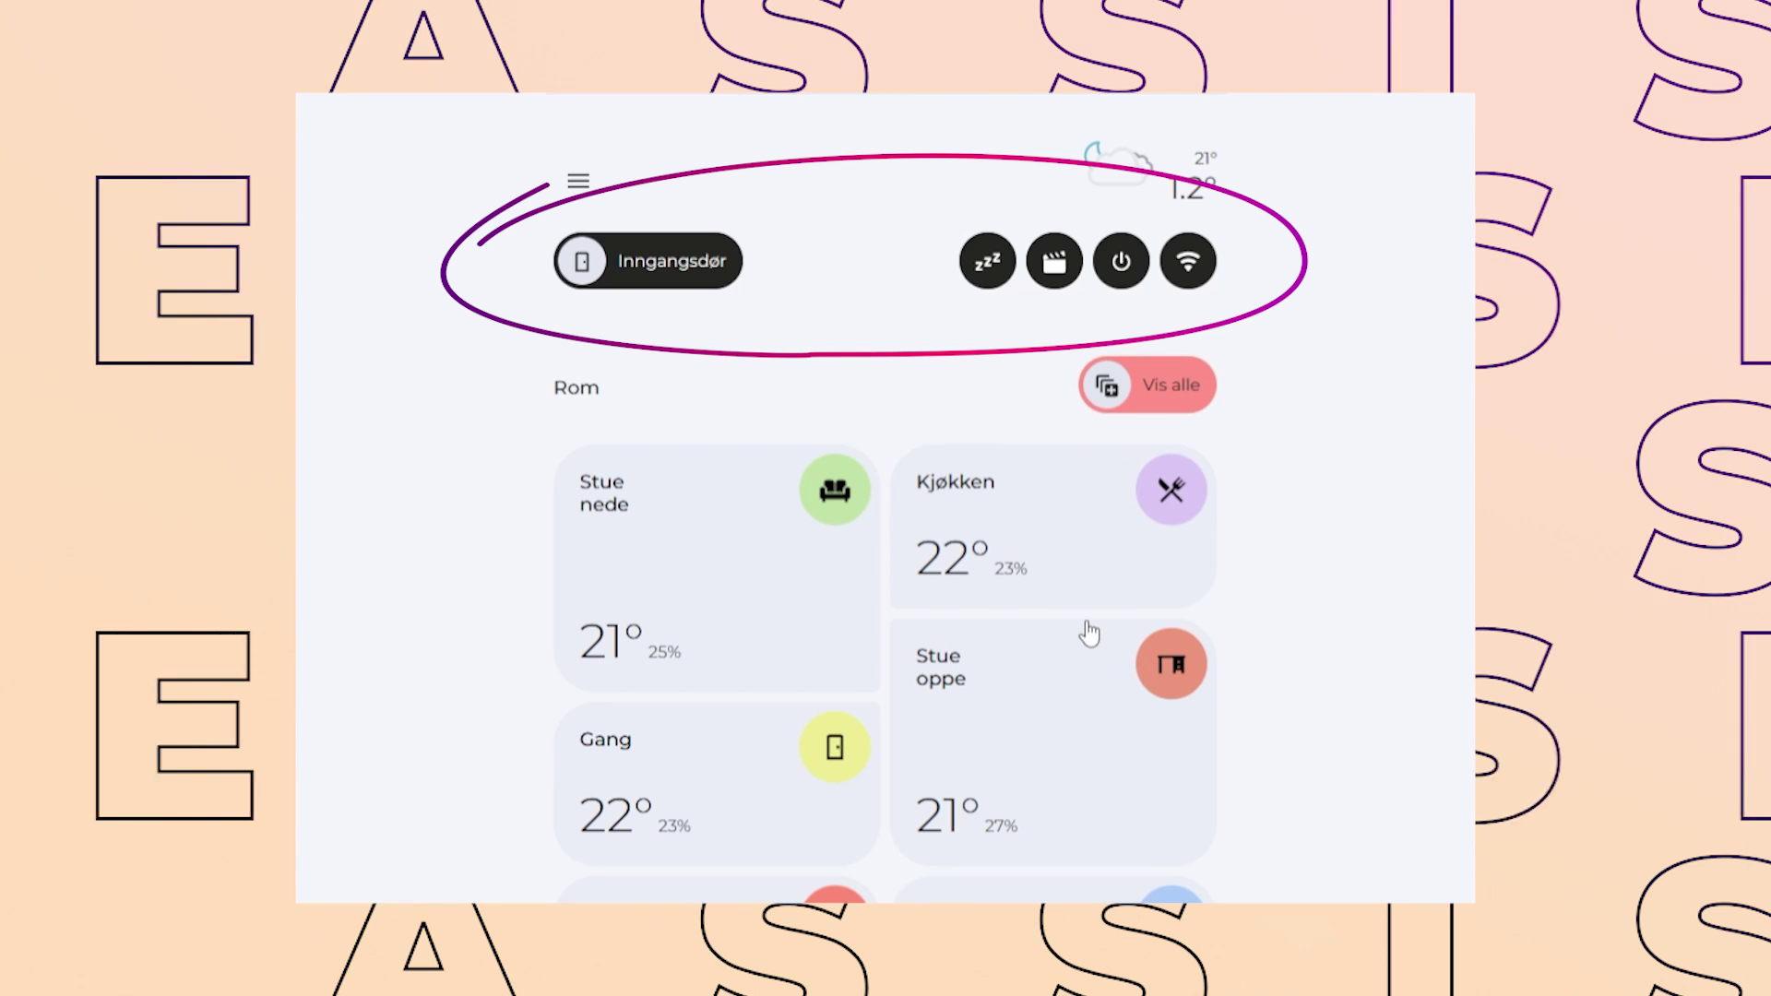
{"action": "scroll", "coordinate": [1089, 633], "scroll_direction": "down", "scroll_amount": 1}
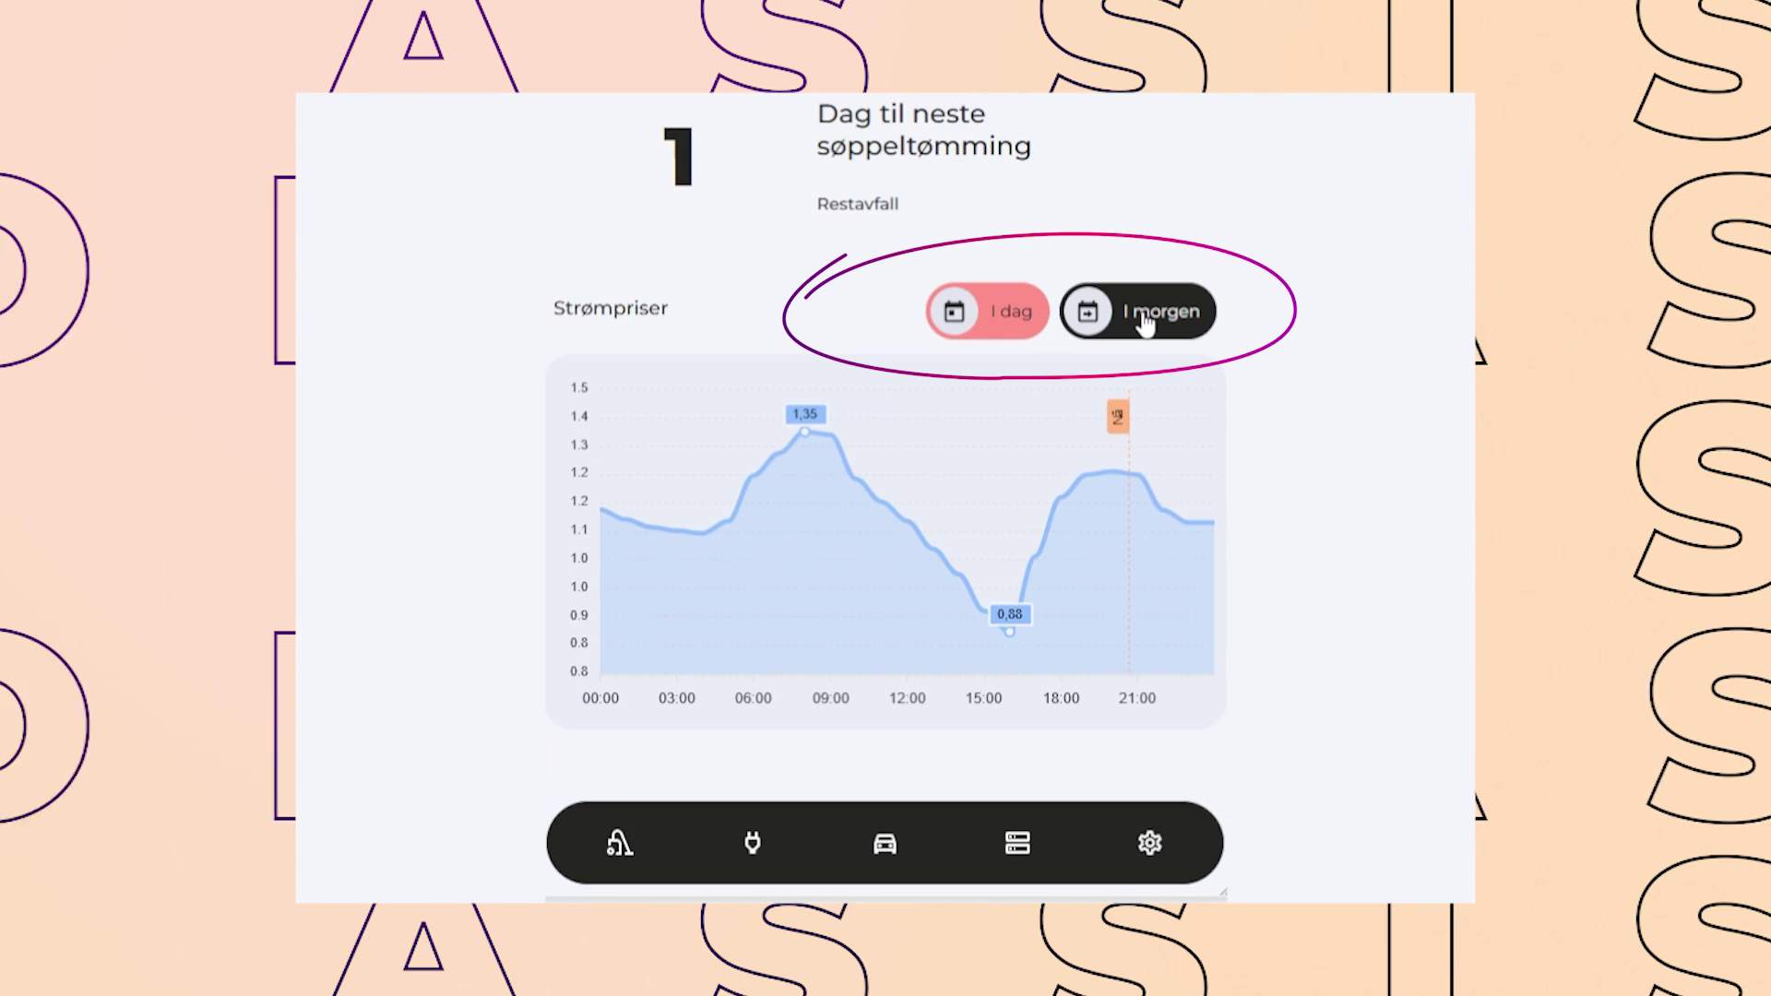
{"action": "left_click", "coordinate": [1152, 323]}
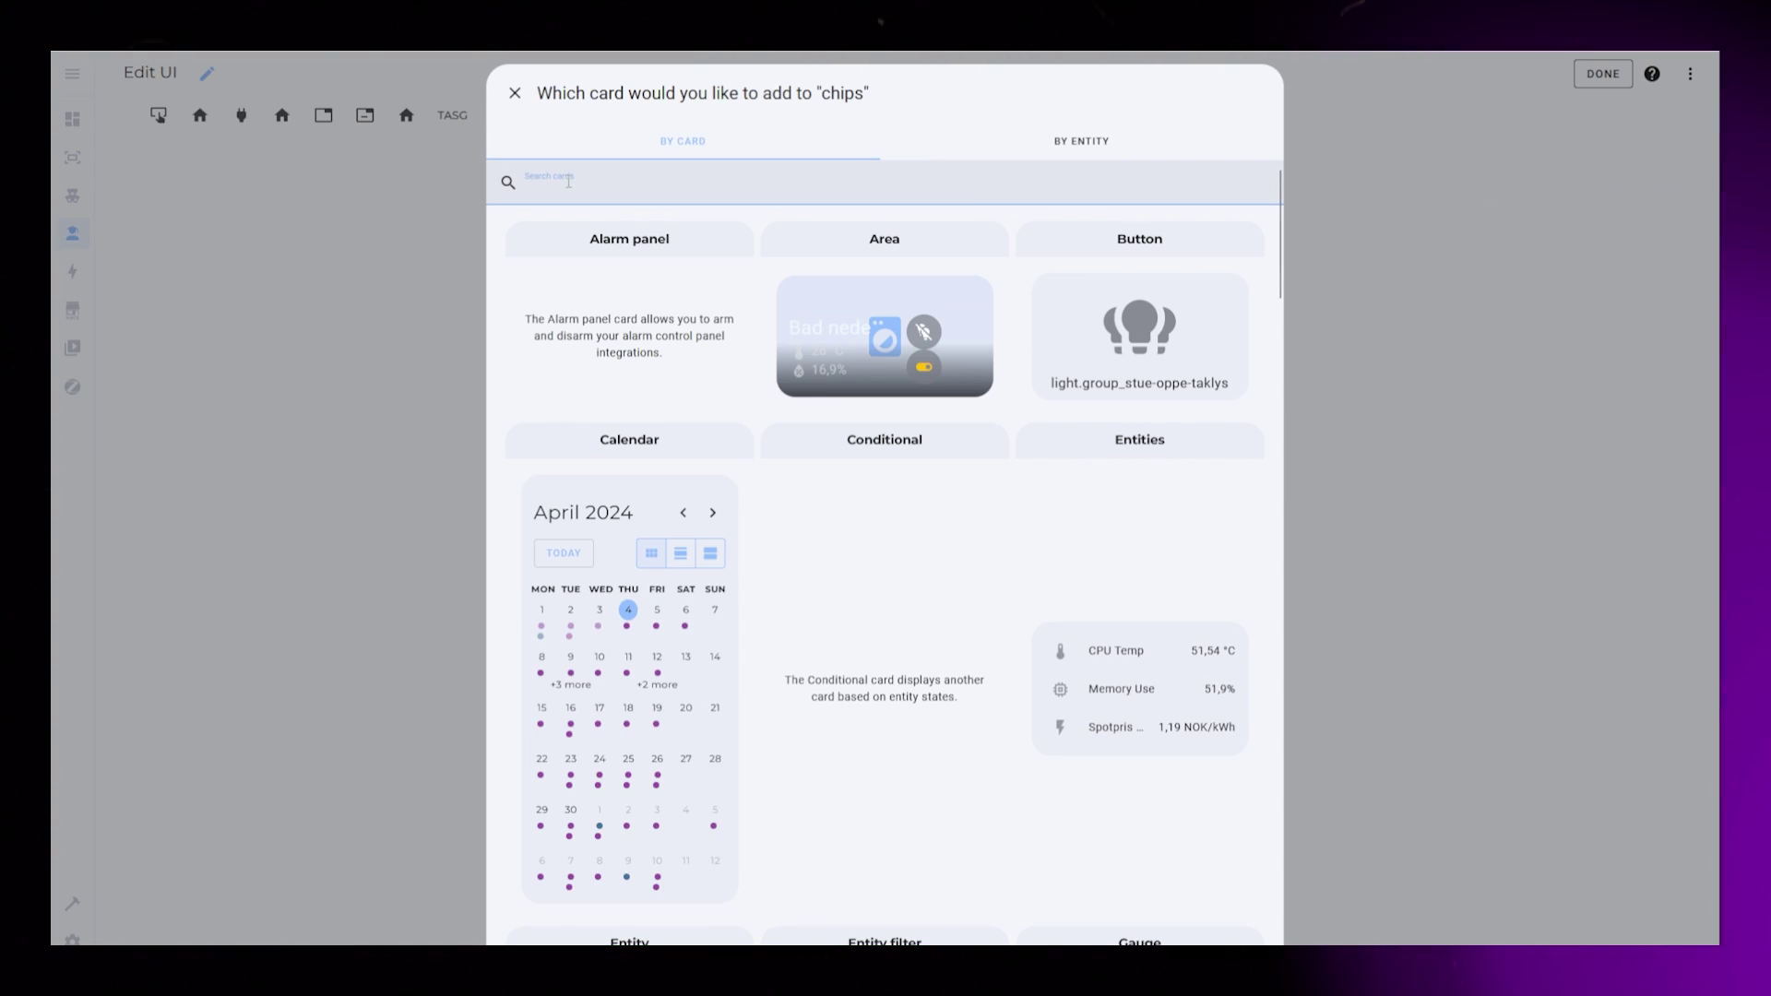
Add a Layout Card to the "chips" stack and set its view type to Grid (layout-card).
{"action": "type", "text": "layou"}
{"action": "left_click", "coordinate": [1144, 282]}
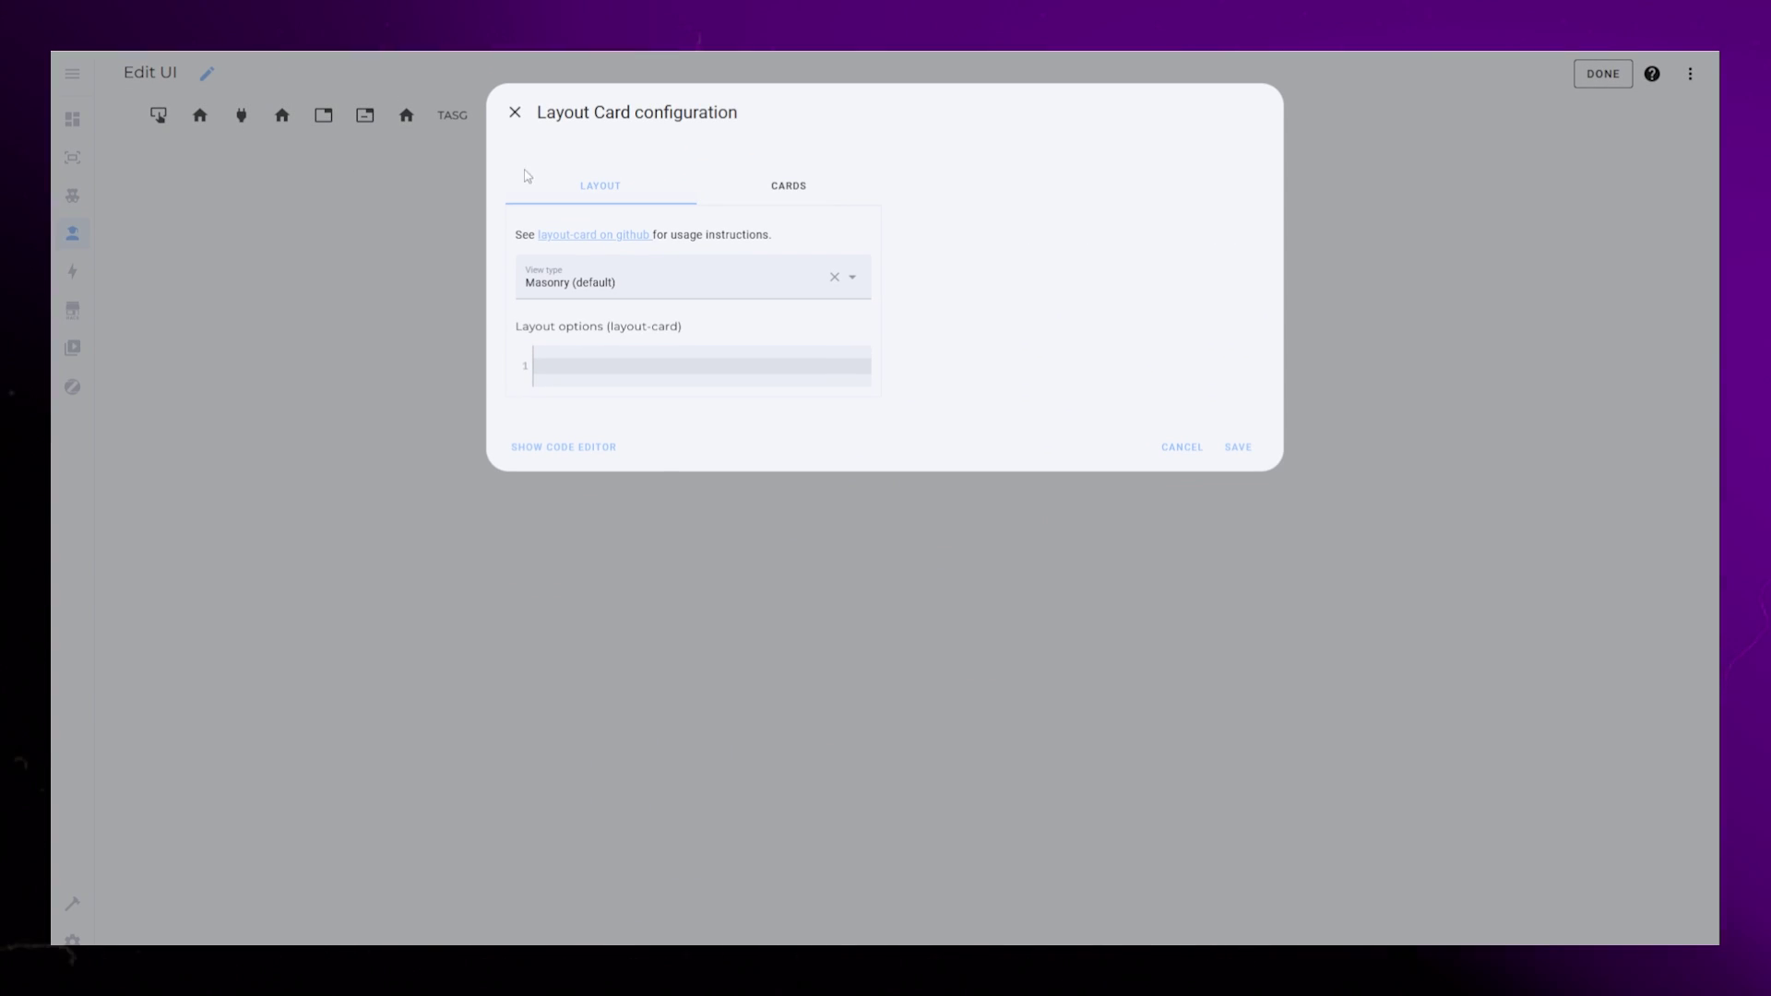
{"action": "left_click", "coordinate": [590, 282]}
Add grid-template-columns, grid-template-rows and grid-template-areas keys to the layout options, and add a custom:button-card entry under cards.
{"action": "type", "text": "grid-template-columns:"}
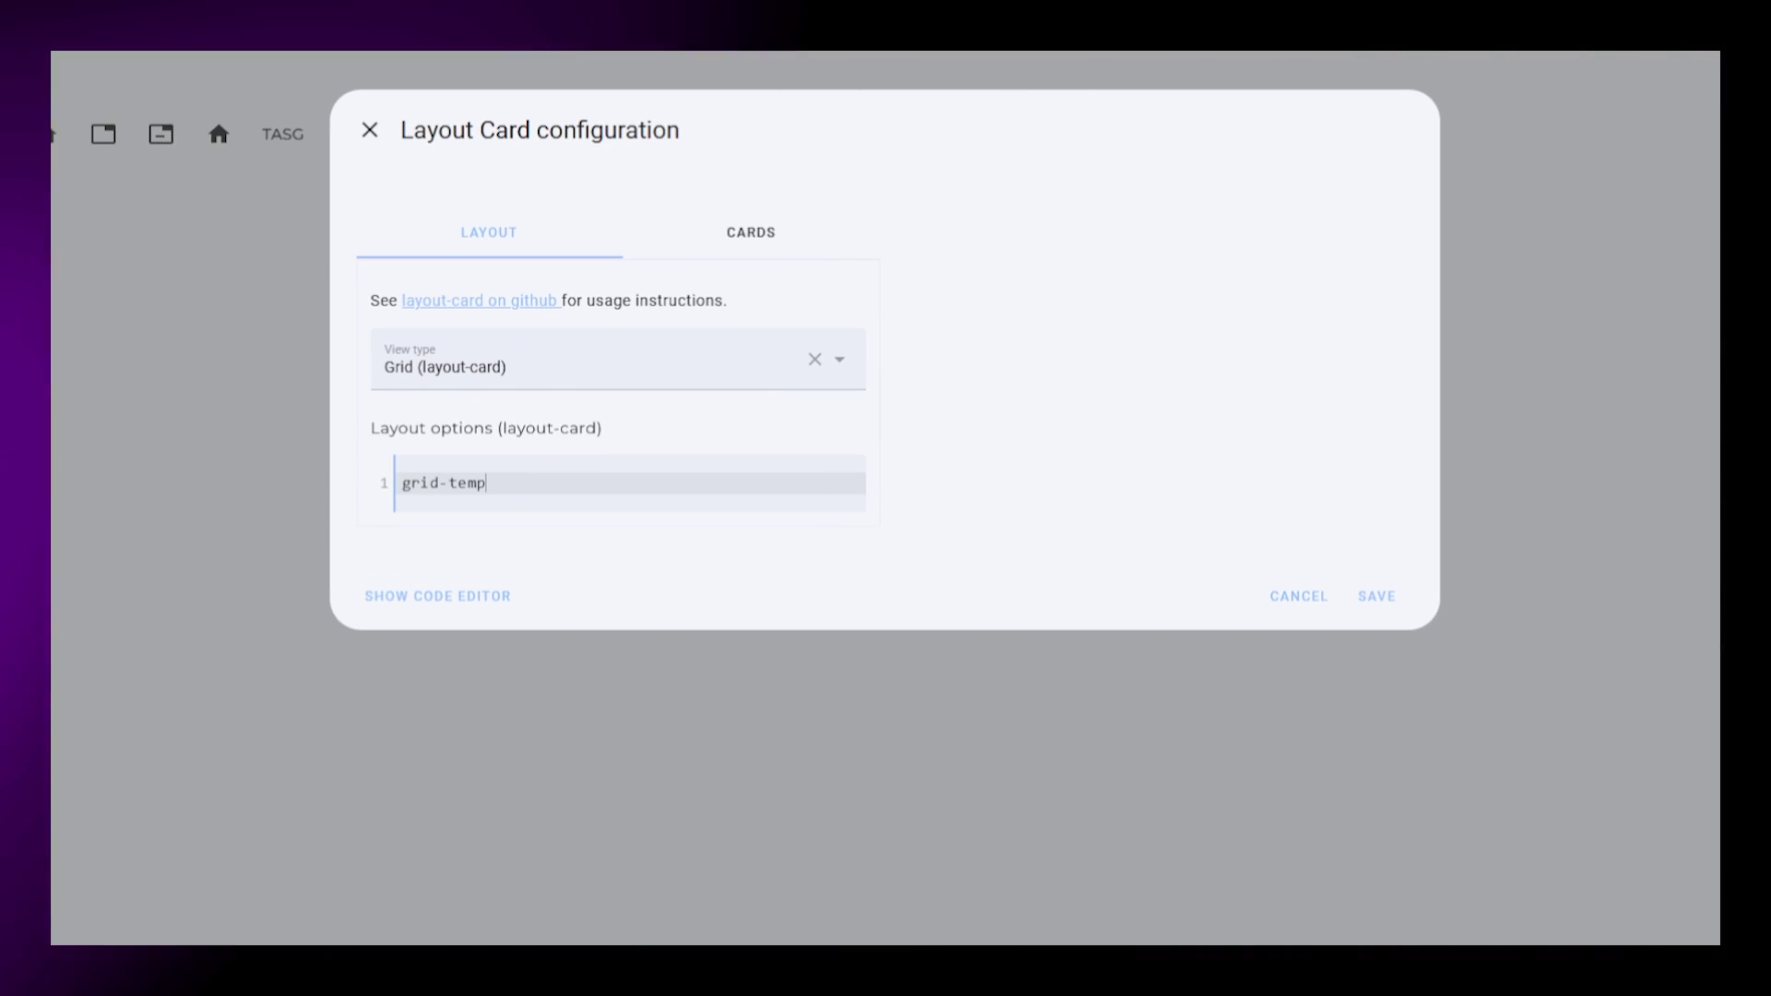
{"action": "key", "text": "Return"}
{"action": "type", "text": "grid-template-rows:"}
{"action": "key", "text": "Return"}
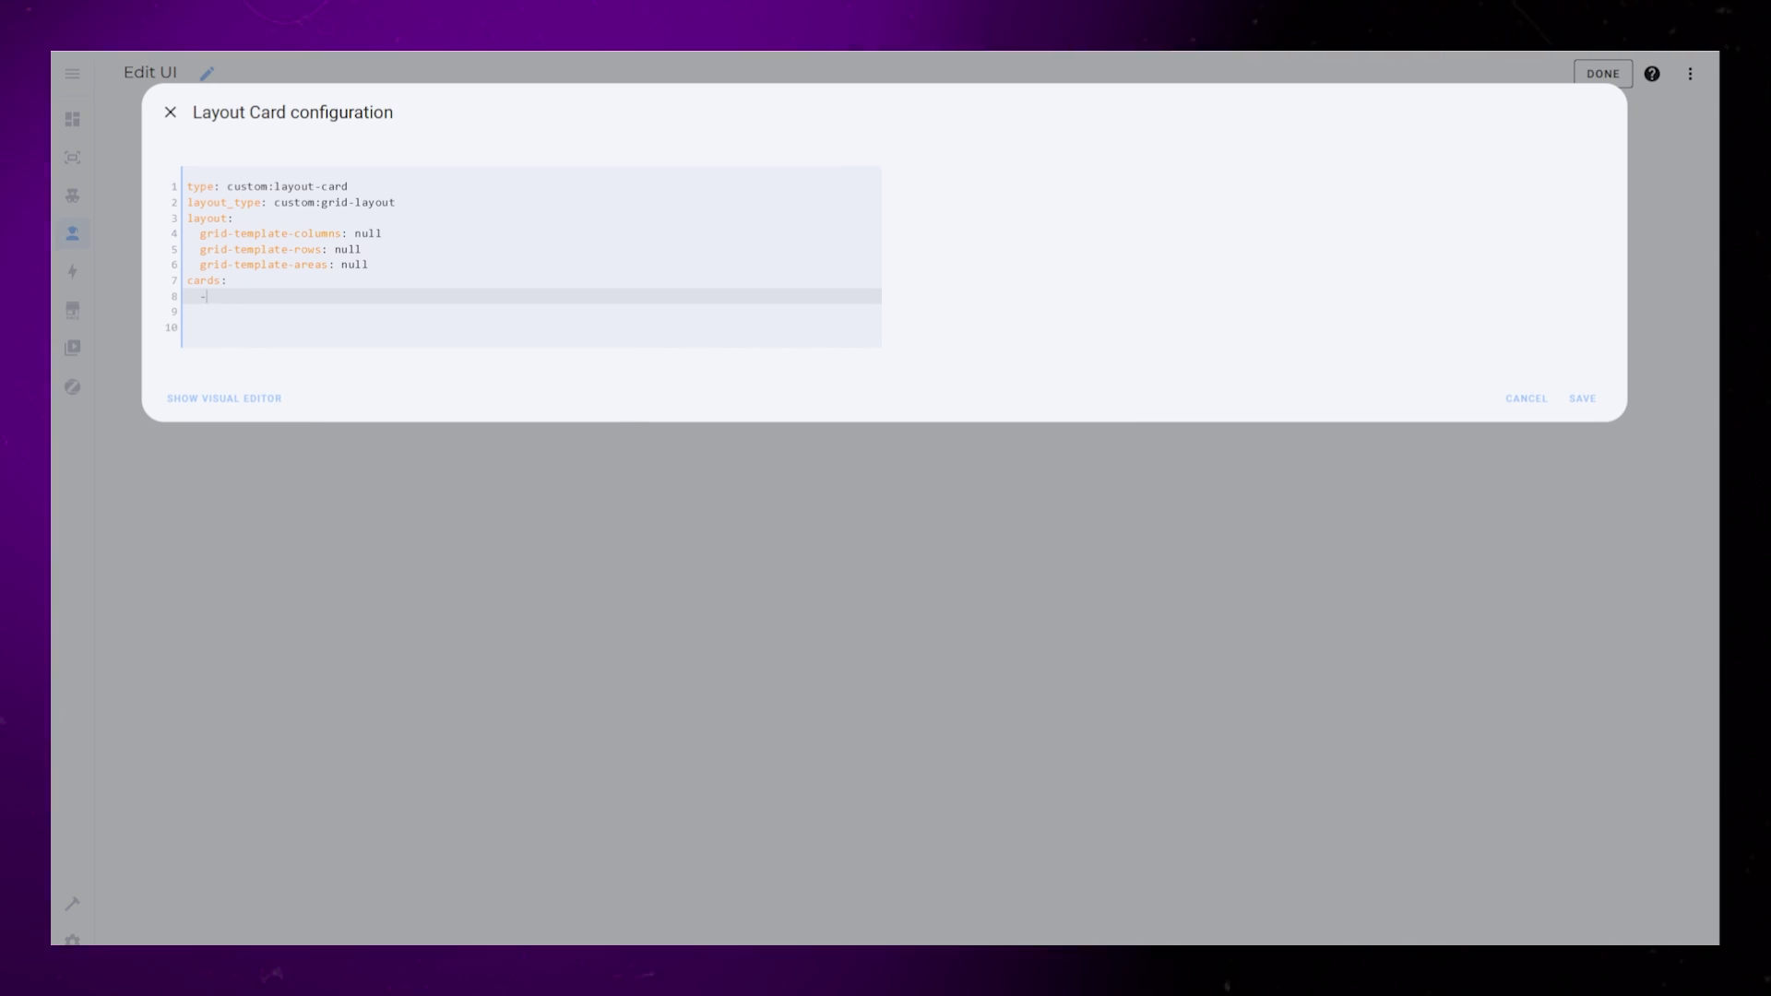
{"action": "type", "text": "type: custom:button-card"}
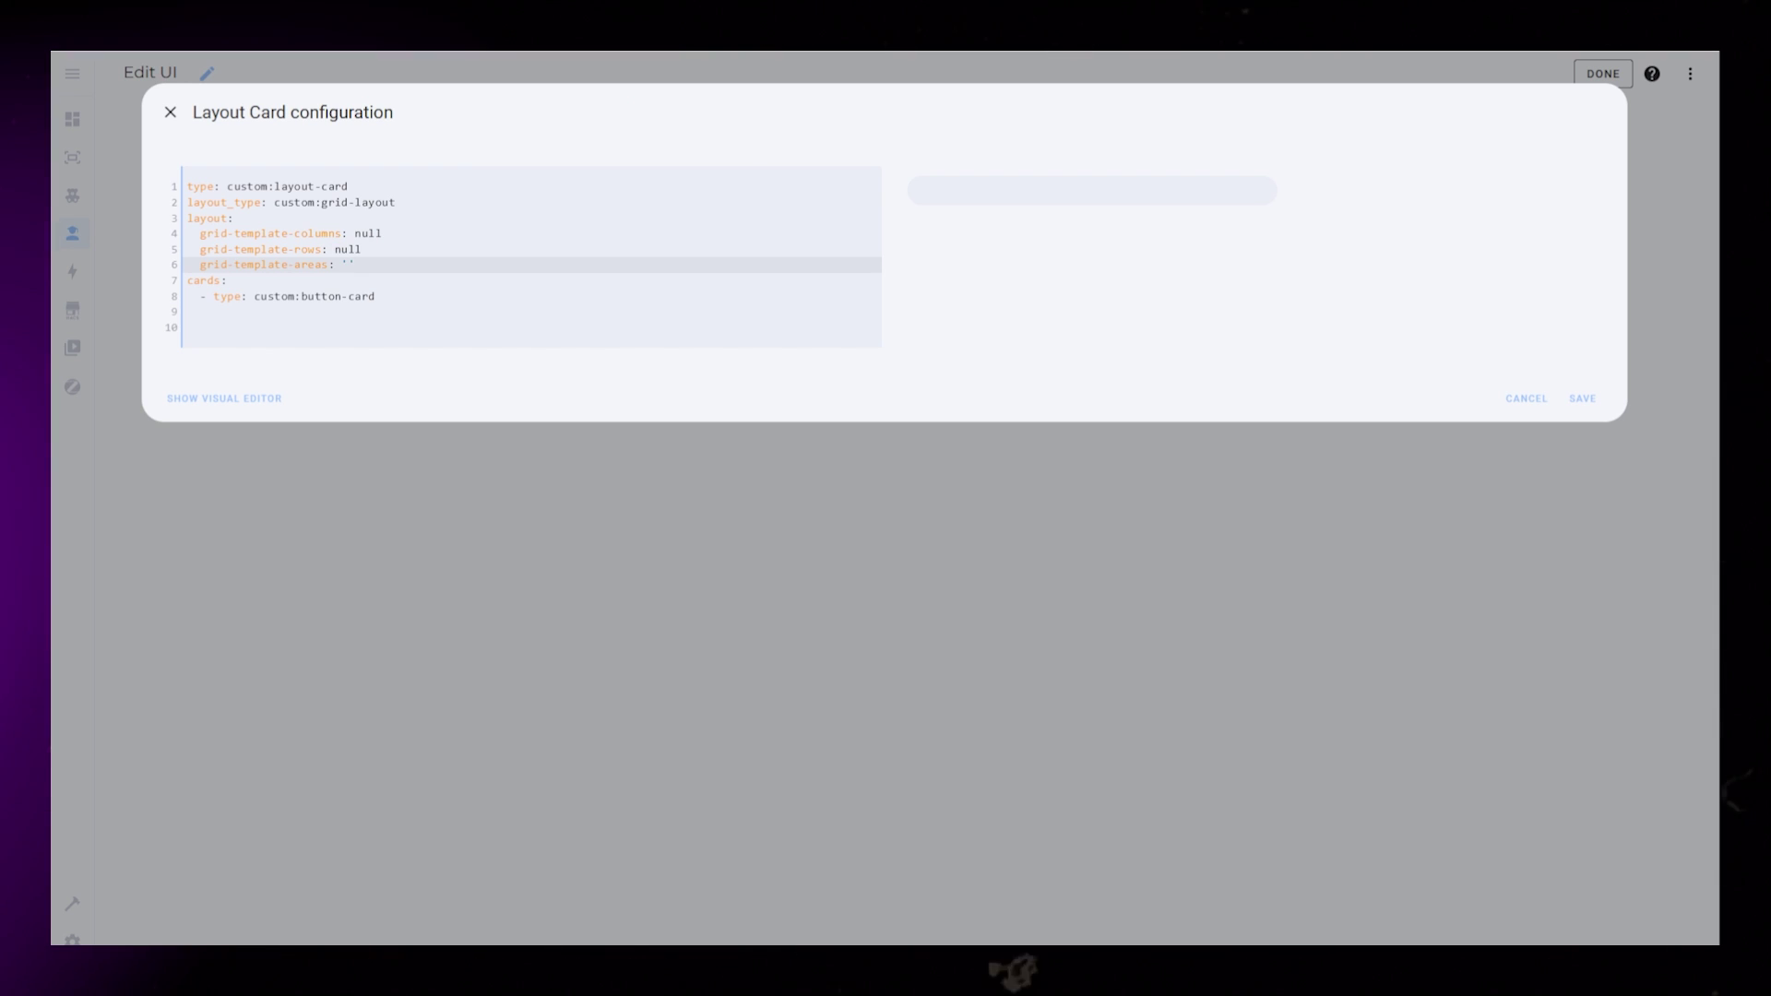
{"action": "type", "text": "one t"}
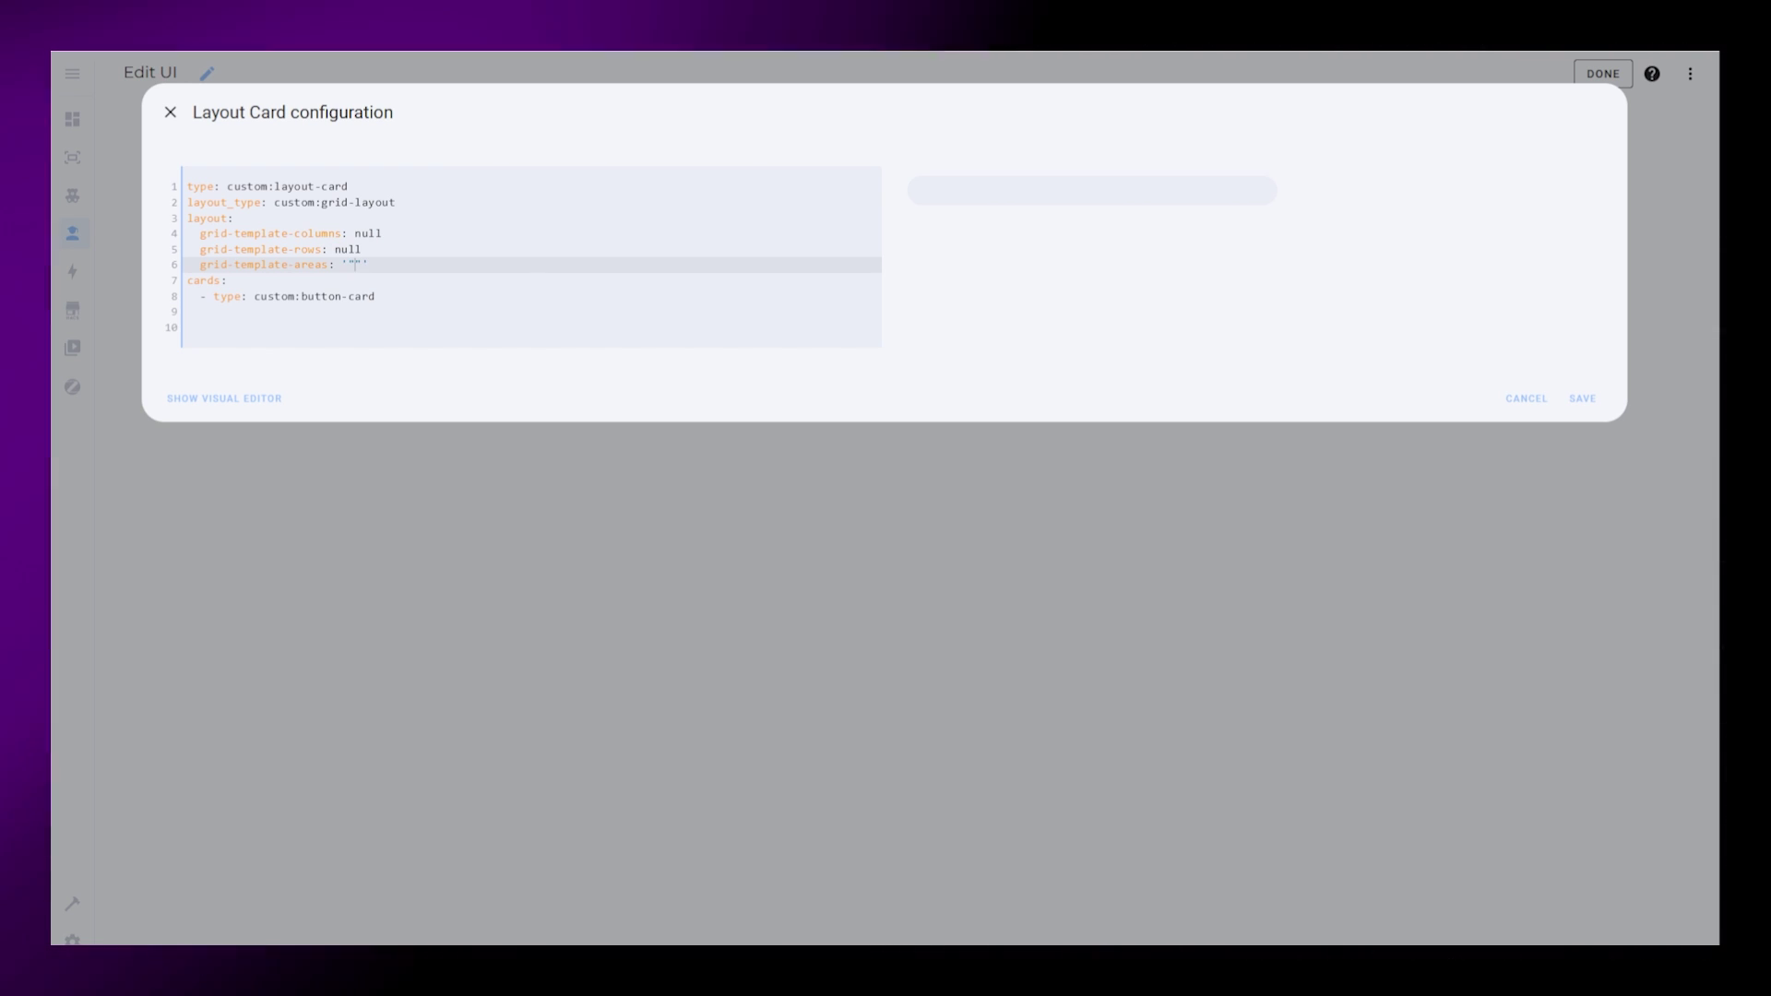
{"action": "type", "text": "wo three four "}
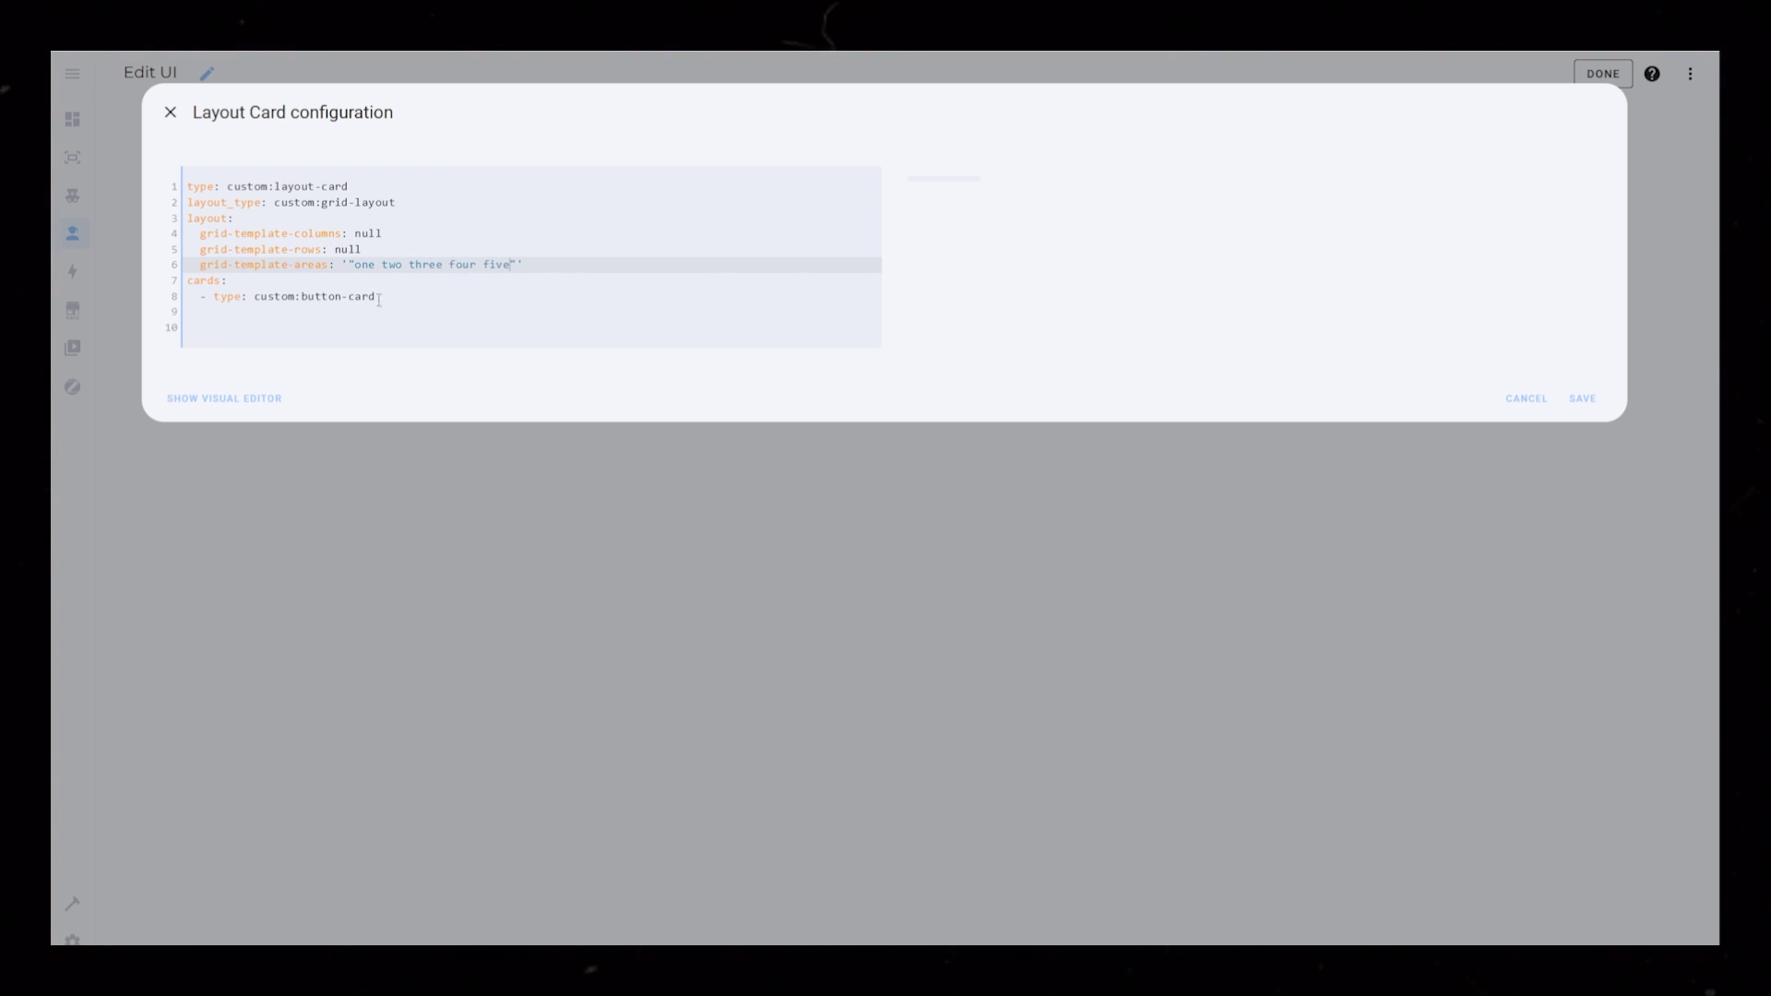
{"action": "type", "text": "five"}
Set grid-template-areas to "one . two three four five", enclosed in an outer pair of single quotes.
{"action": "key", "text": "ctrl+Left"}
{"action": "key", "text": "ctrl+Left"}
{"action": "key", "text": "ctrl+Left"}
{"action": "key", "text": "ctrl+Left"}
{"action": "type", "text": "."}
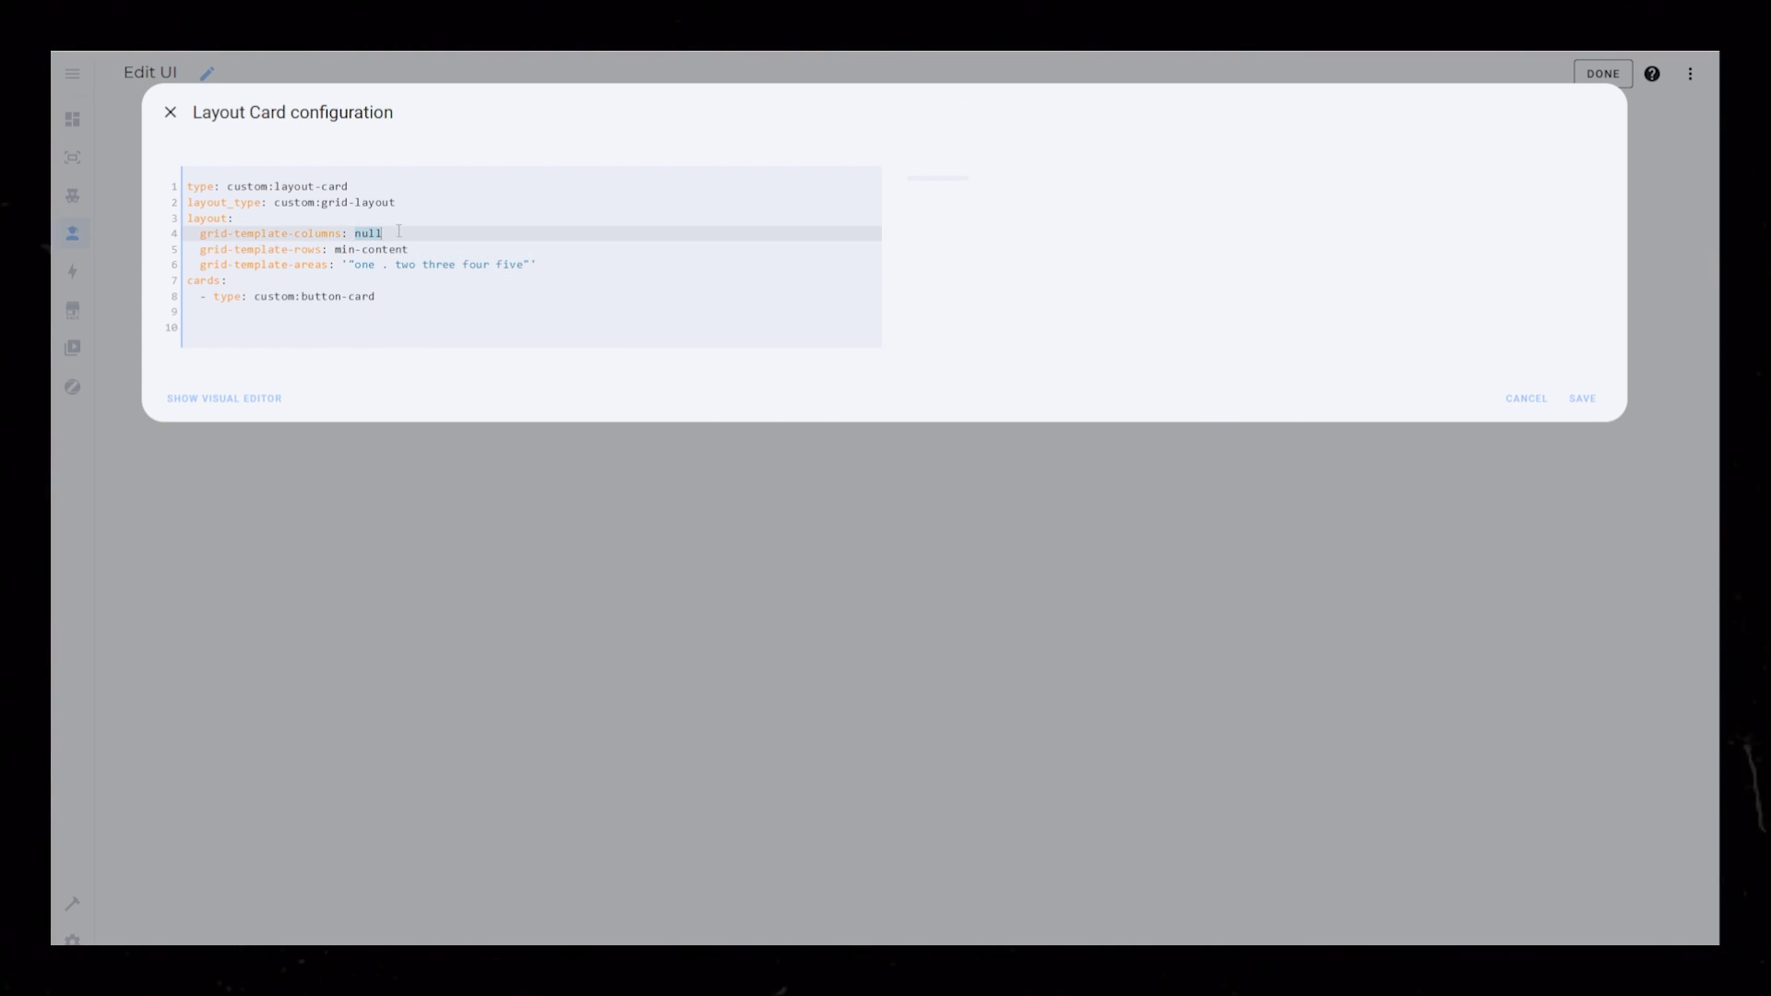
Set grid-template-rows to min-content and grid-template-columns to six 1fr columns.
{"action": "type", "text": "1fr 1fr 1fr"}
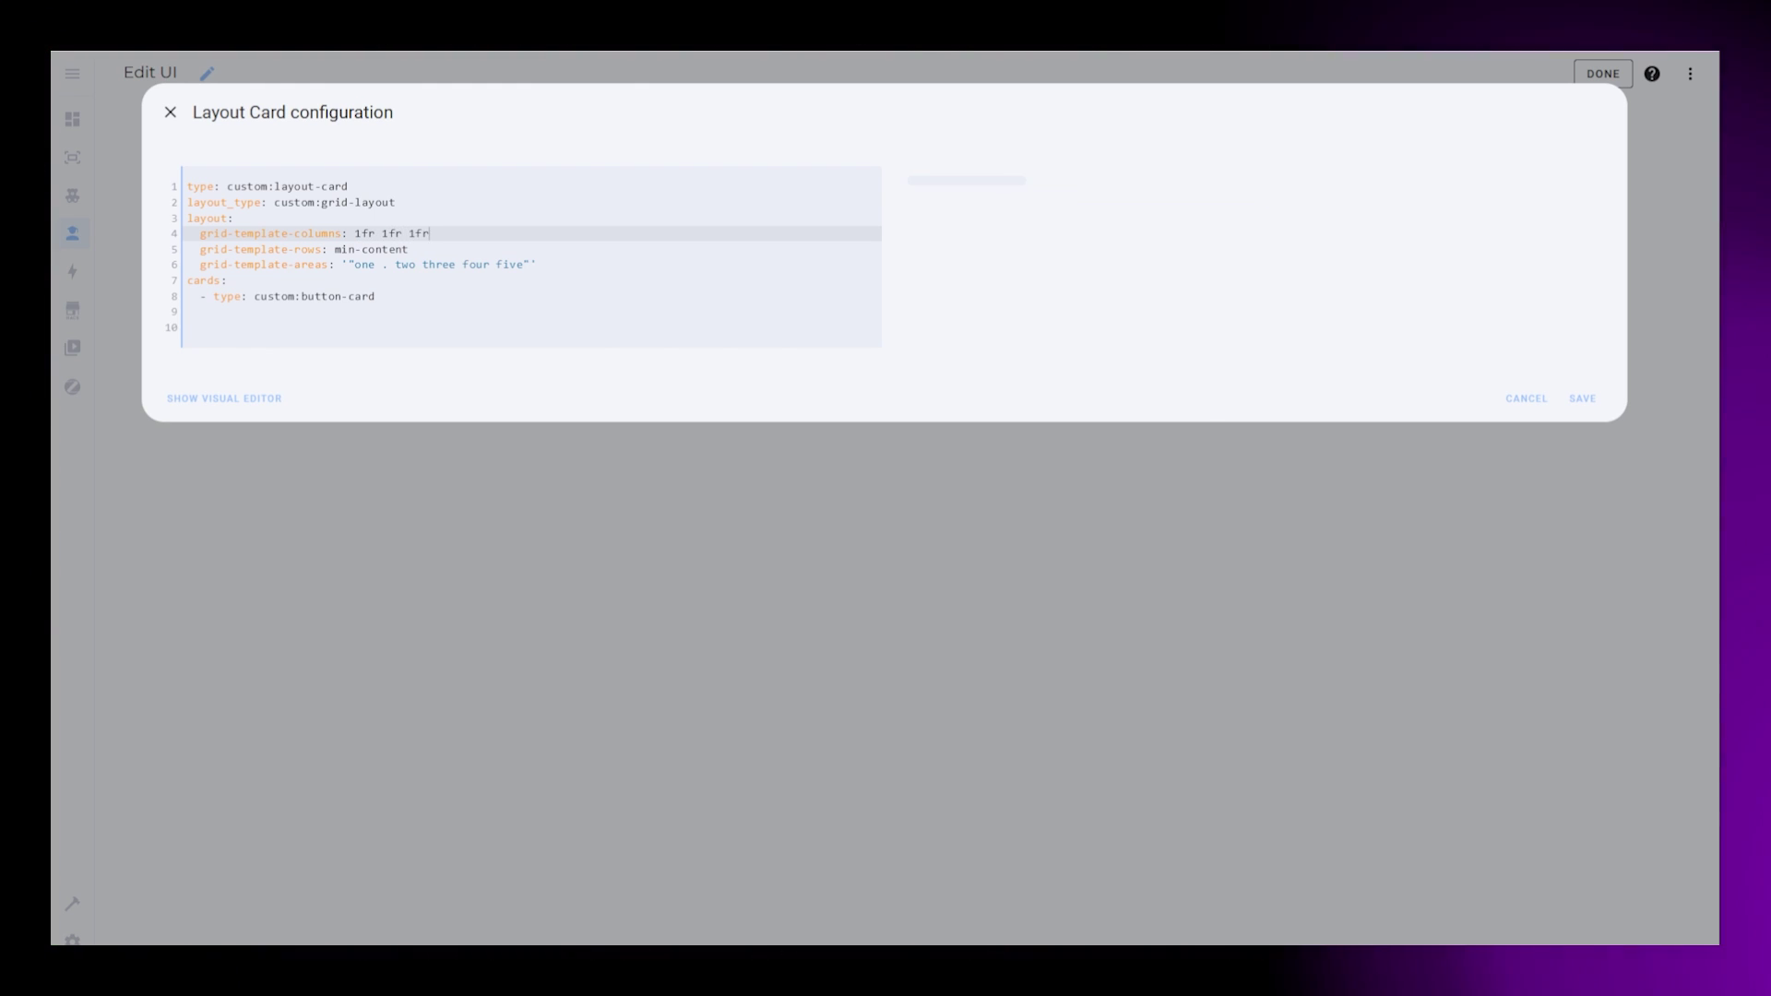
{"action": "left_click_drag", "start_coordinate": [430, 233], "coordinate": [349, 233]}
{"action": "key", "text": "ctrl+c"}
{"action": "left_click", "coordinate": [443, 234]}
{"action": "key", "text": "ctrl+v"}
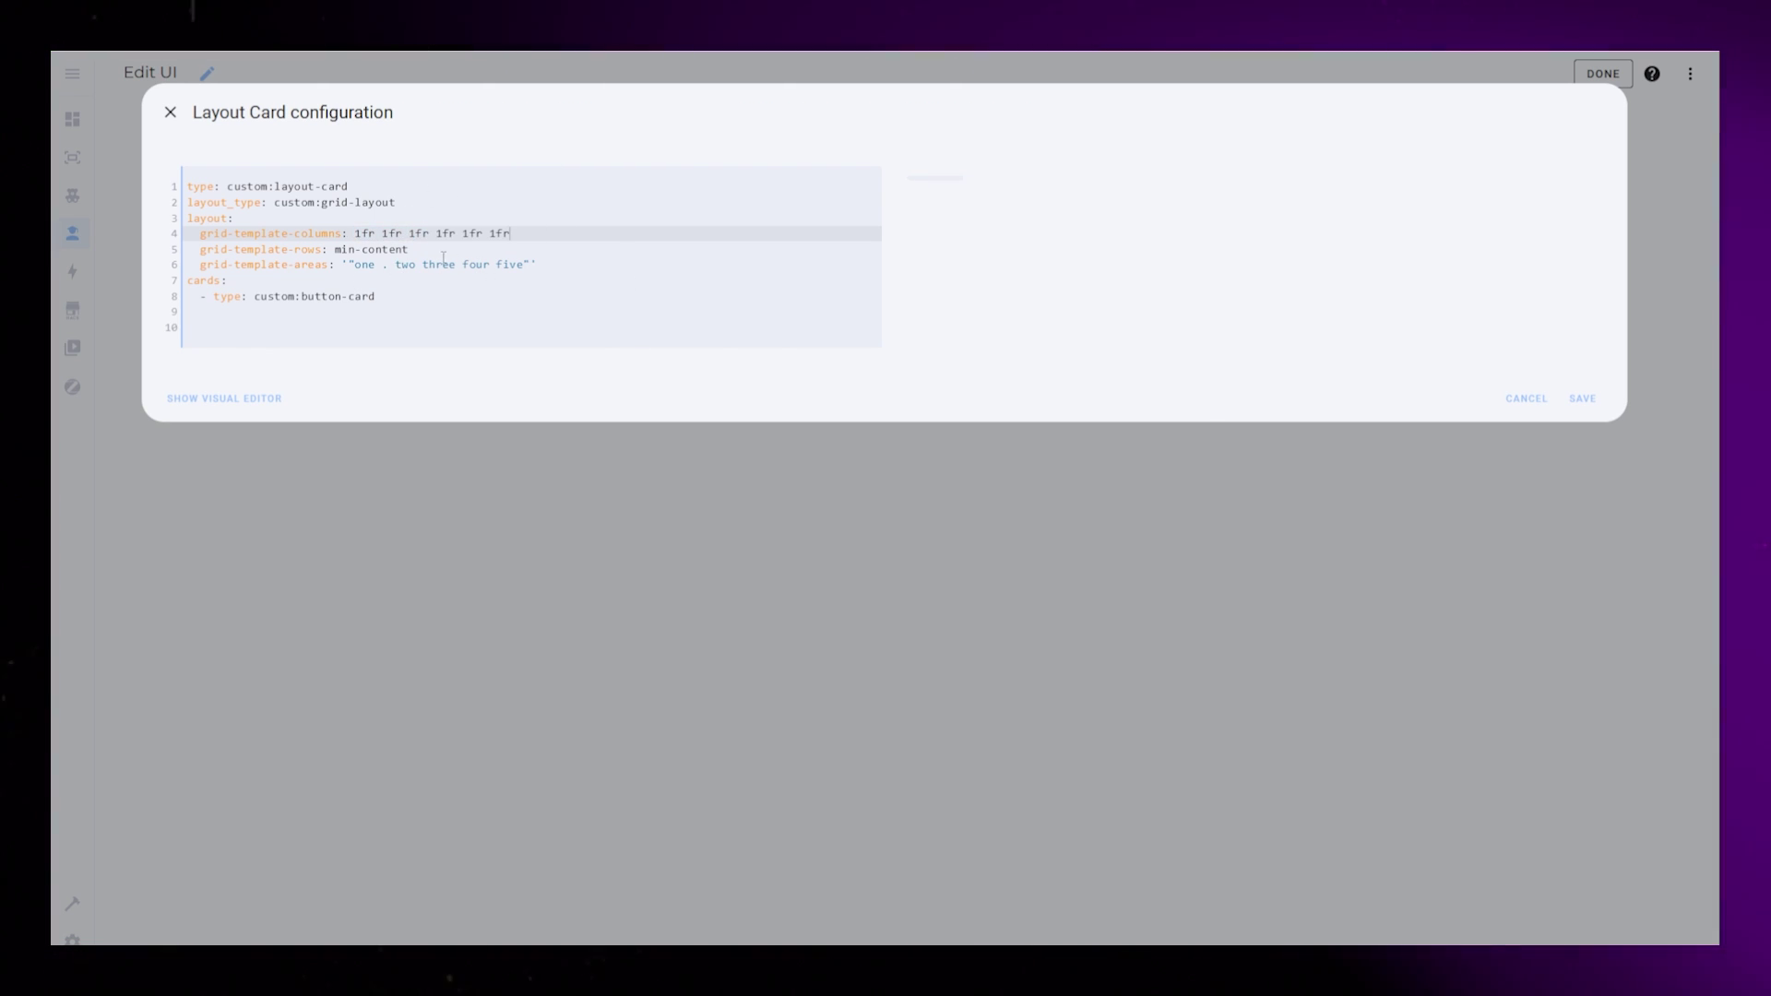
Return to the visual editor and add empty name, icon and entity keys to the first button card.
{"action": "left_click", "coordinate": [445, 298]}
{"action": "left_click", "coordinate": [266, 400]}
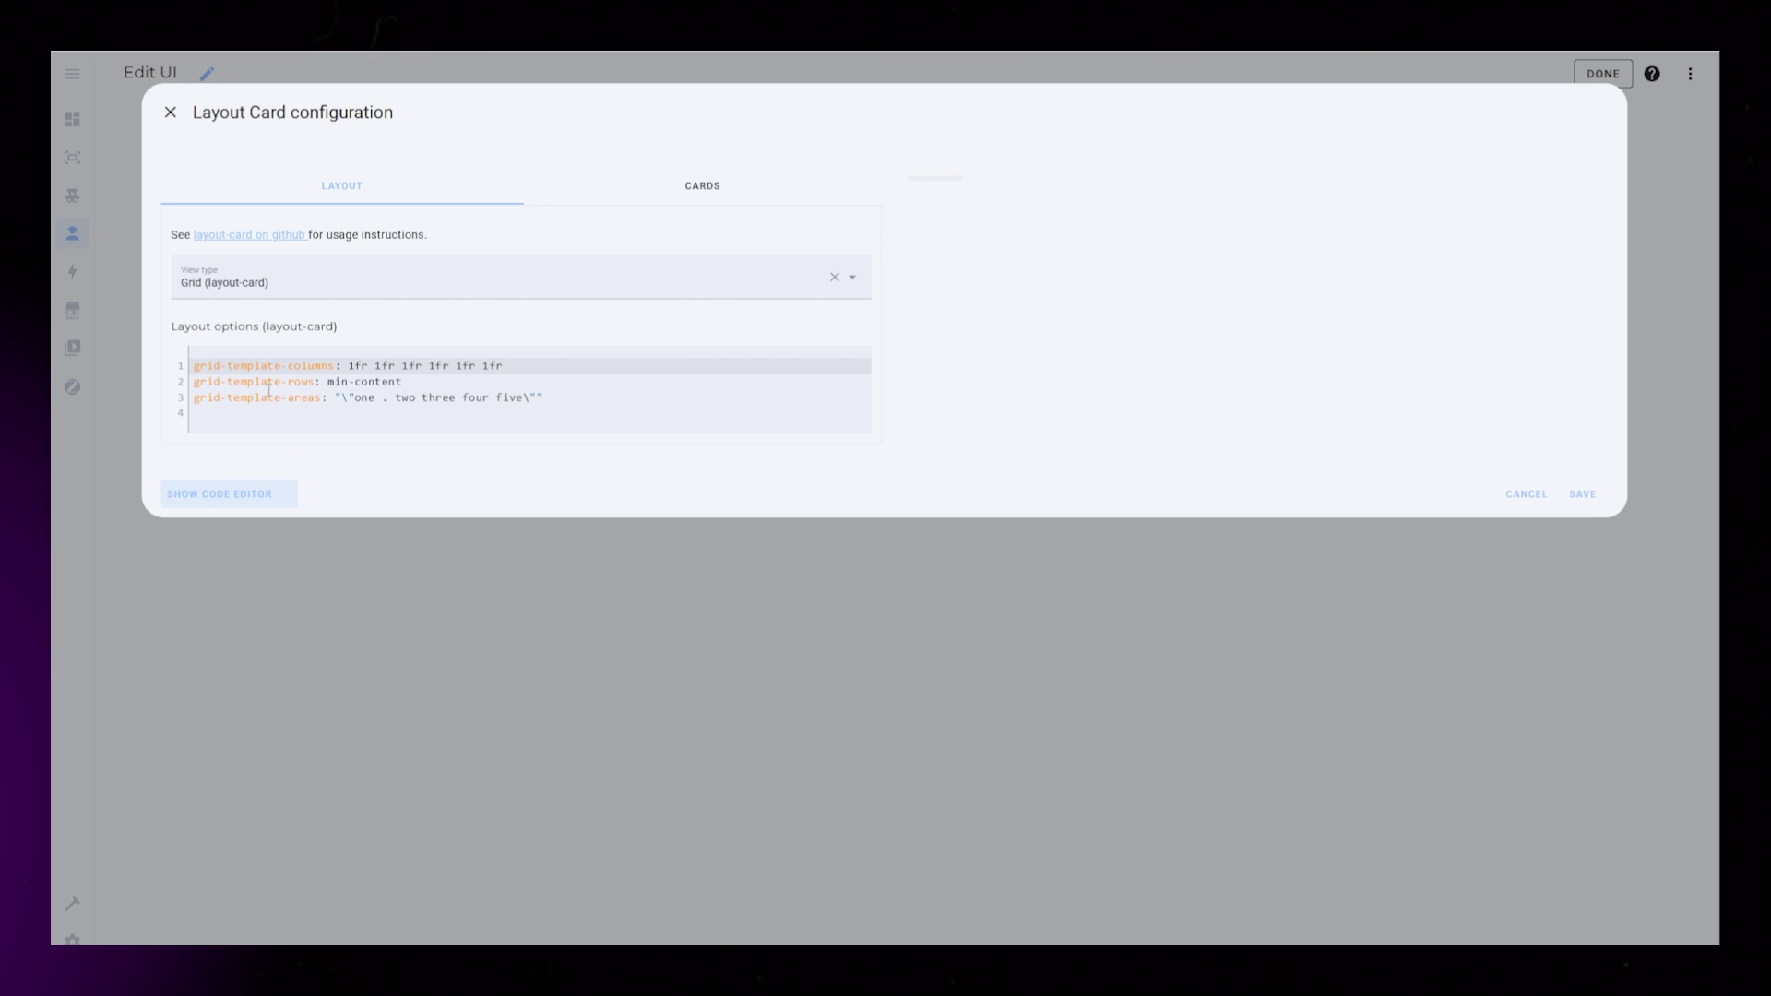
{"action": "left_click", "coordinate": [683, 189]}
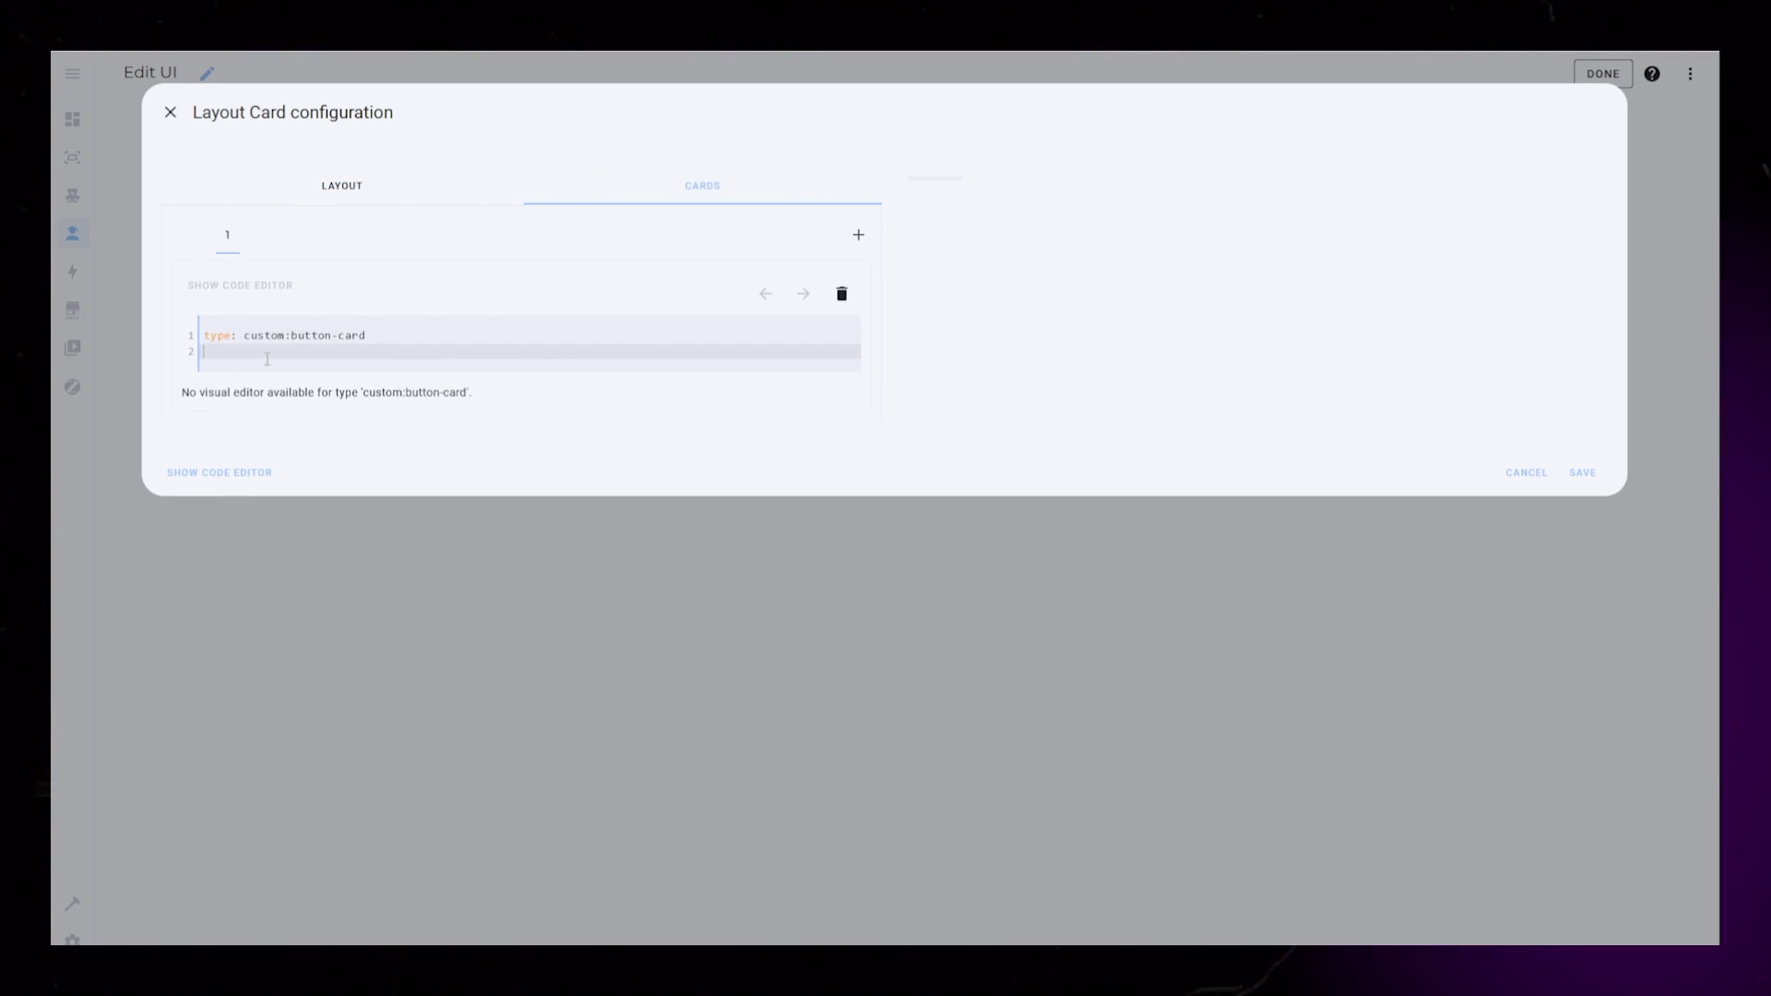
{"action": "type", "text": "name:"}
{"action": "key", "text": "Return"}
{"action": "type", "text": "icon:"}
{"action": "key", "text": "Return"}
{"action": "type", "text": "entity:"}
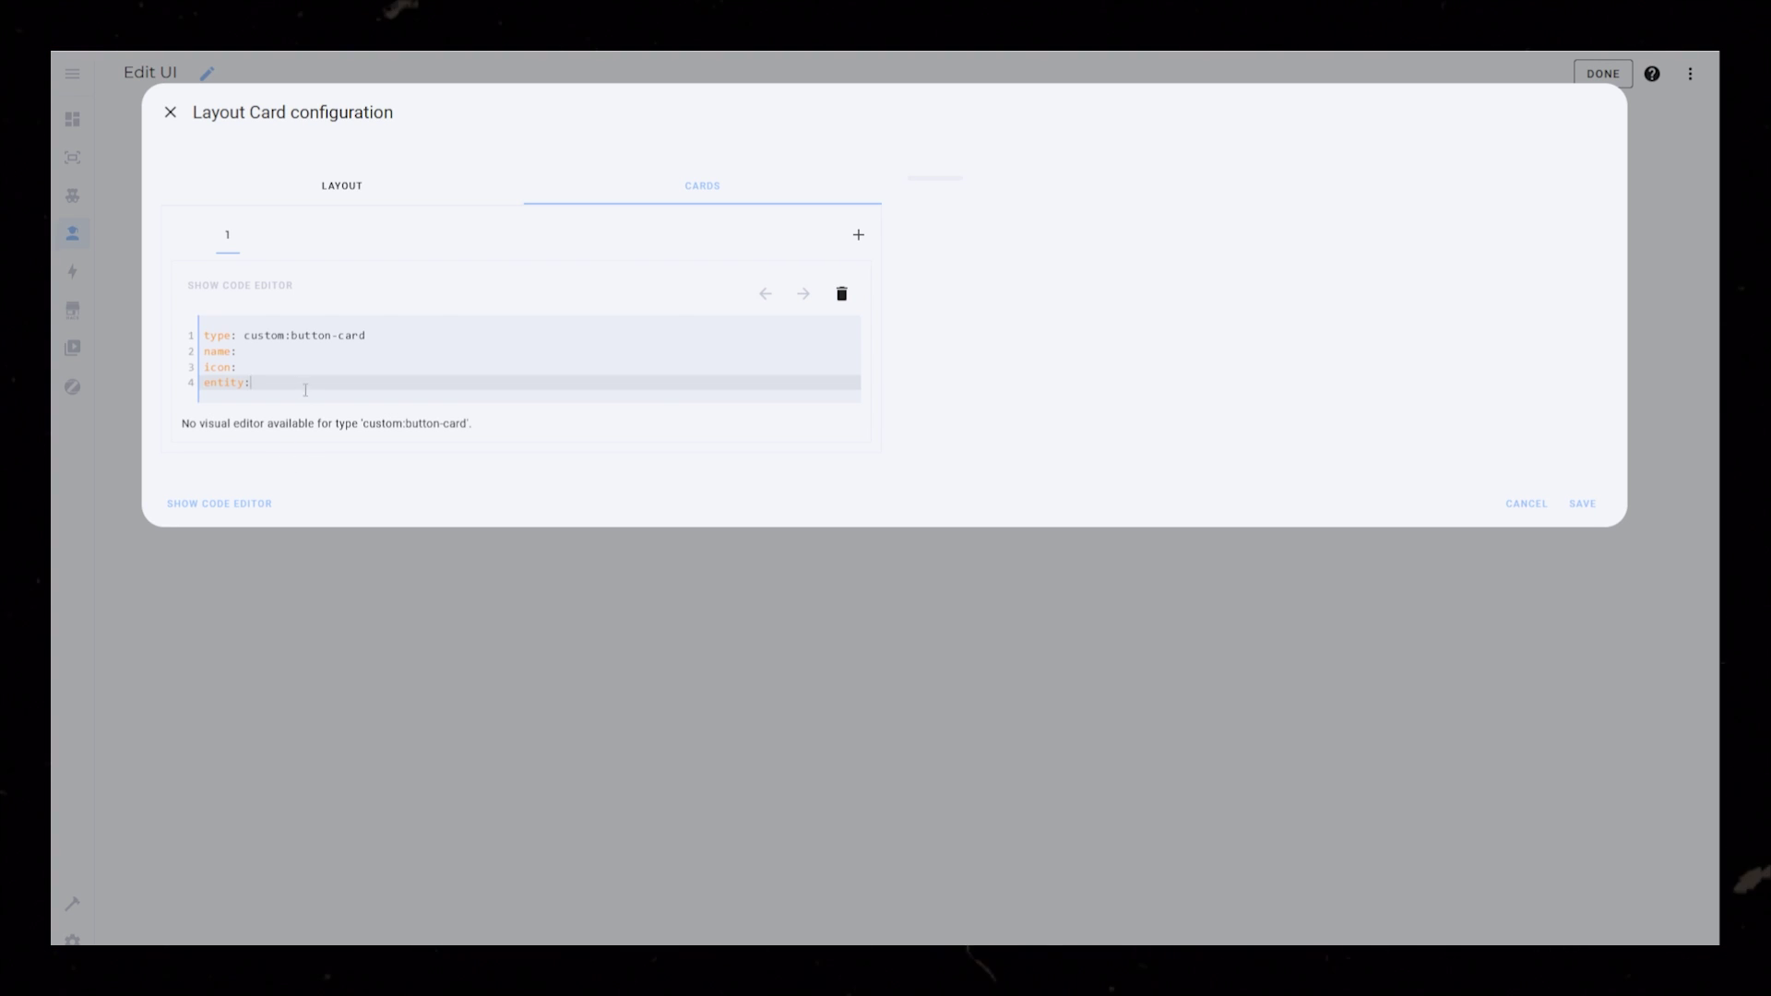
Set the button card's entity to input_boolean.temp_one, its icon to mdi:door and its name to Entrance.
{"action": "left_click", "coordinate": [305, 386]}
{"action": "key", "text": "ctrl+v"}
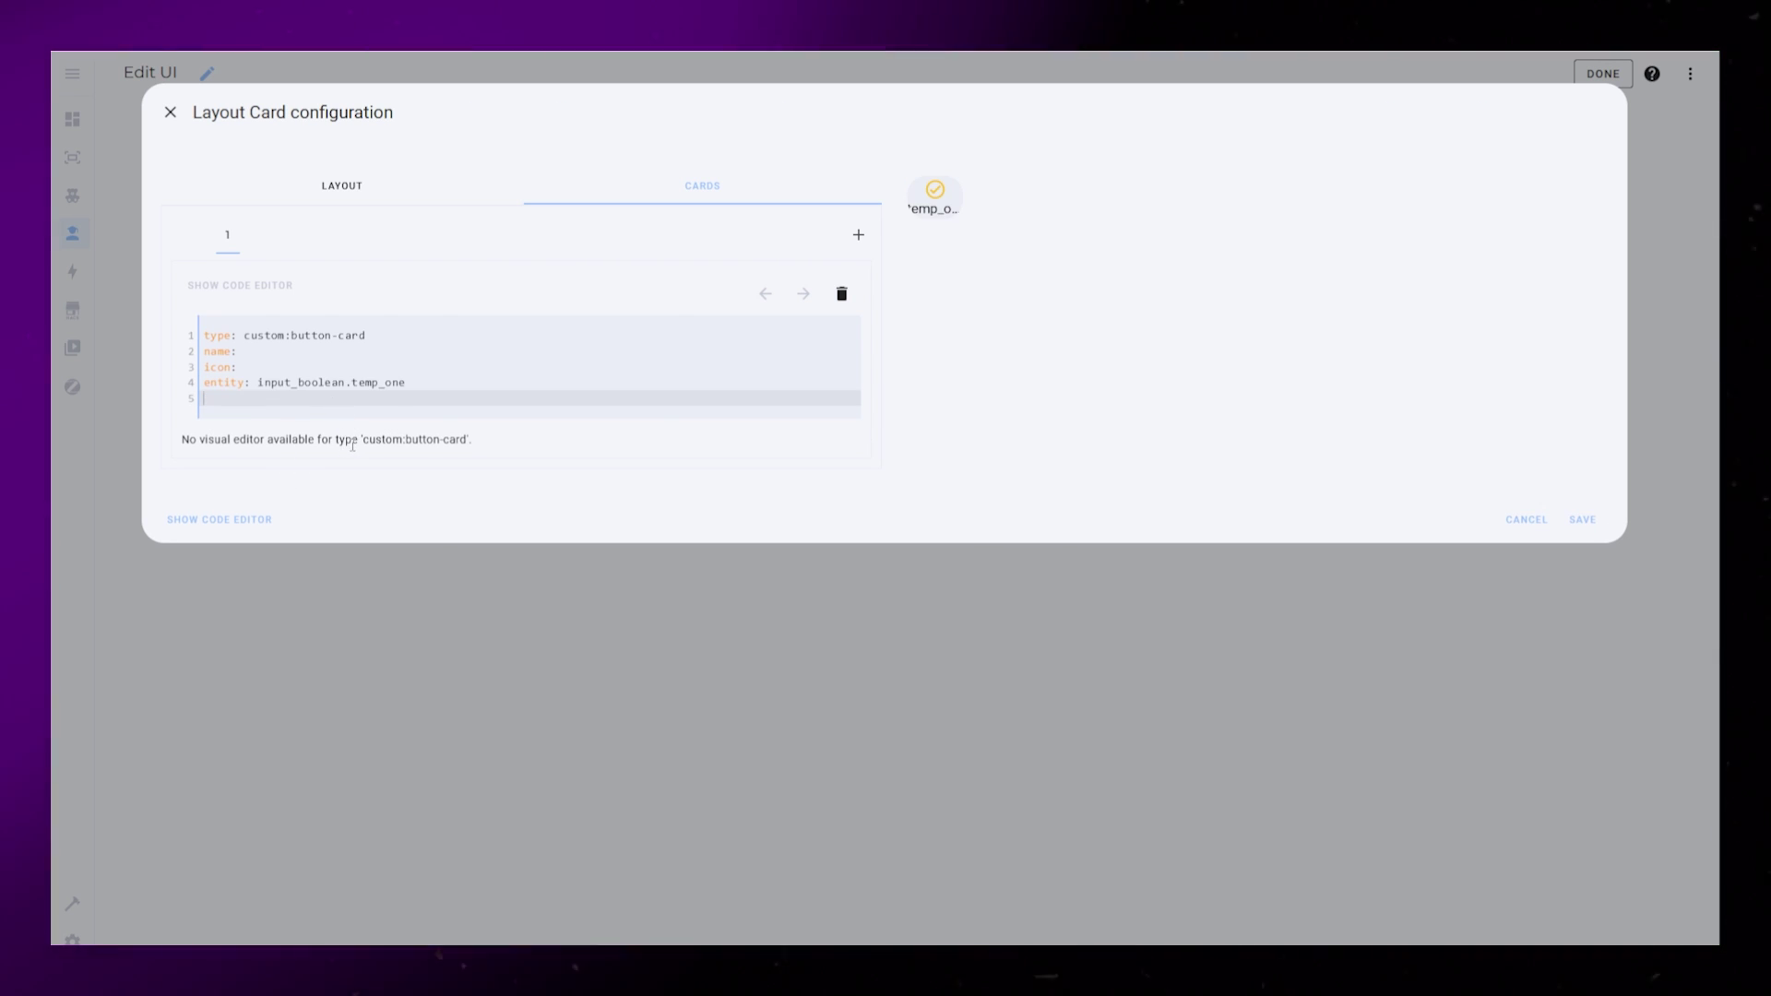
{"action": "left_click", "coordinate": [282, 370]}
{"action": "type", "text": "md"}
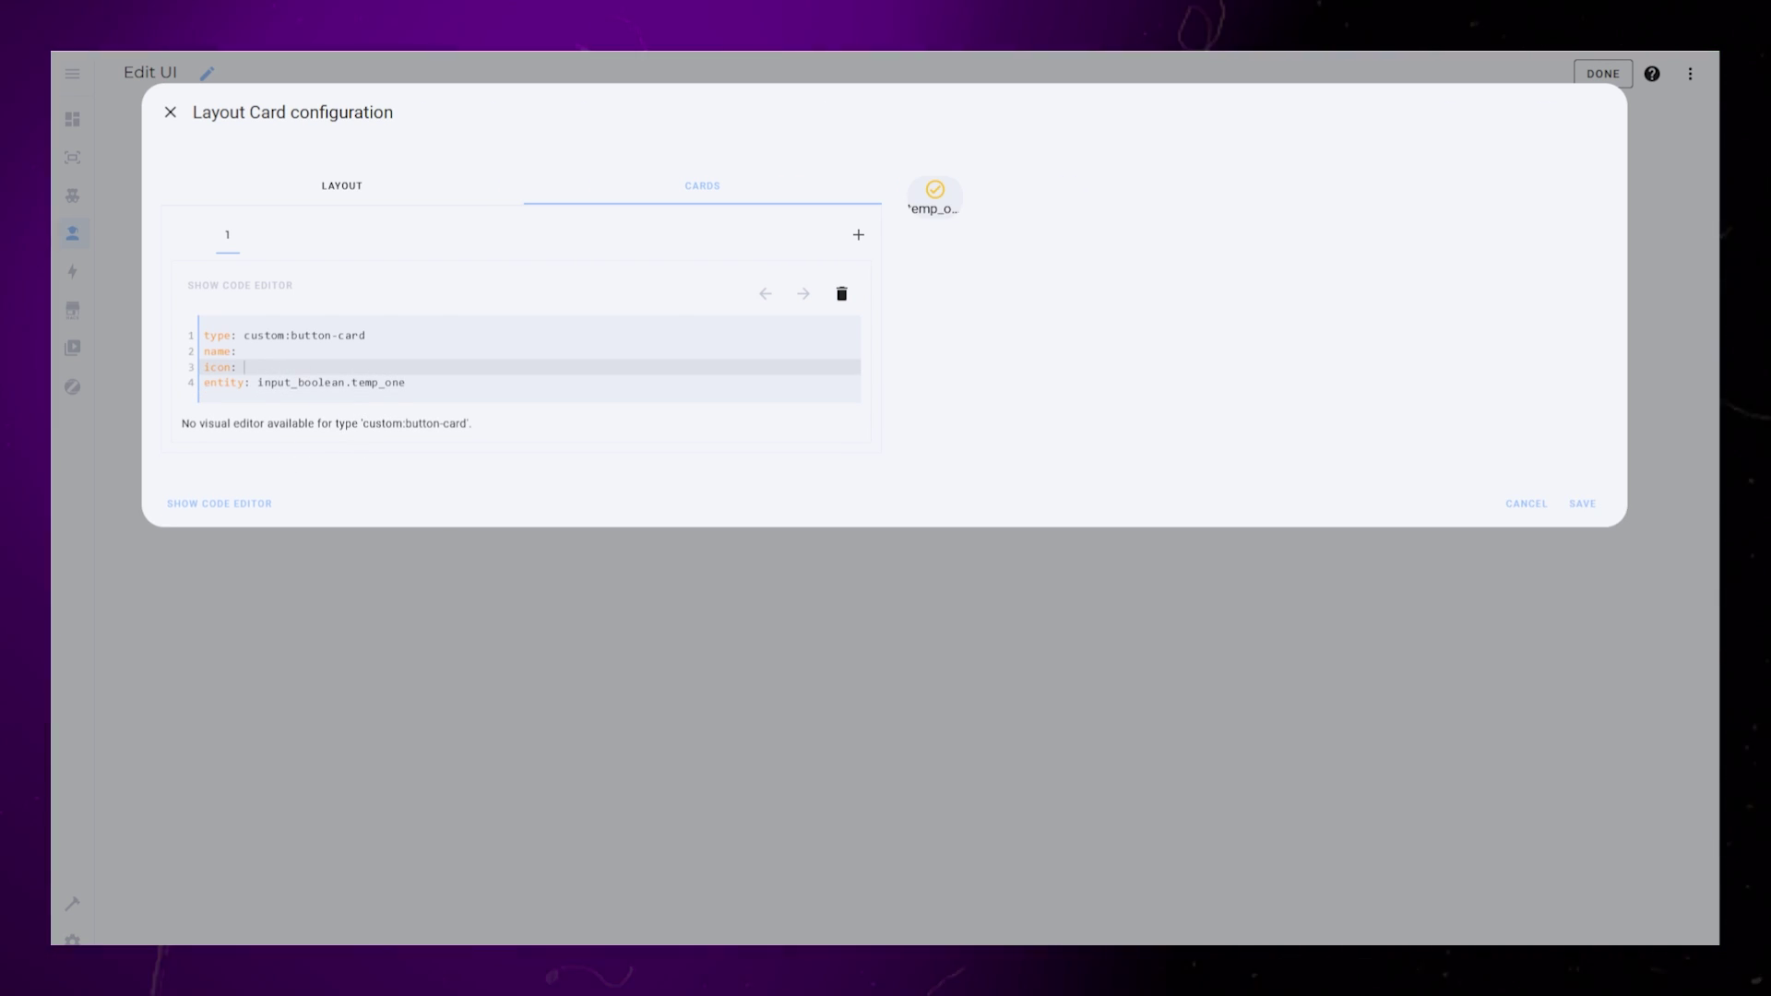
{"action": "type", "text": "ce"}
{"action": "left_click", "coordinate": [447, 387]}
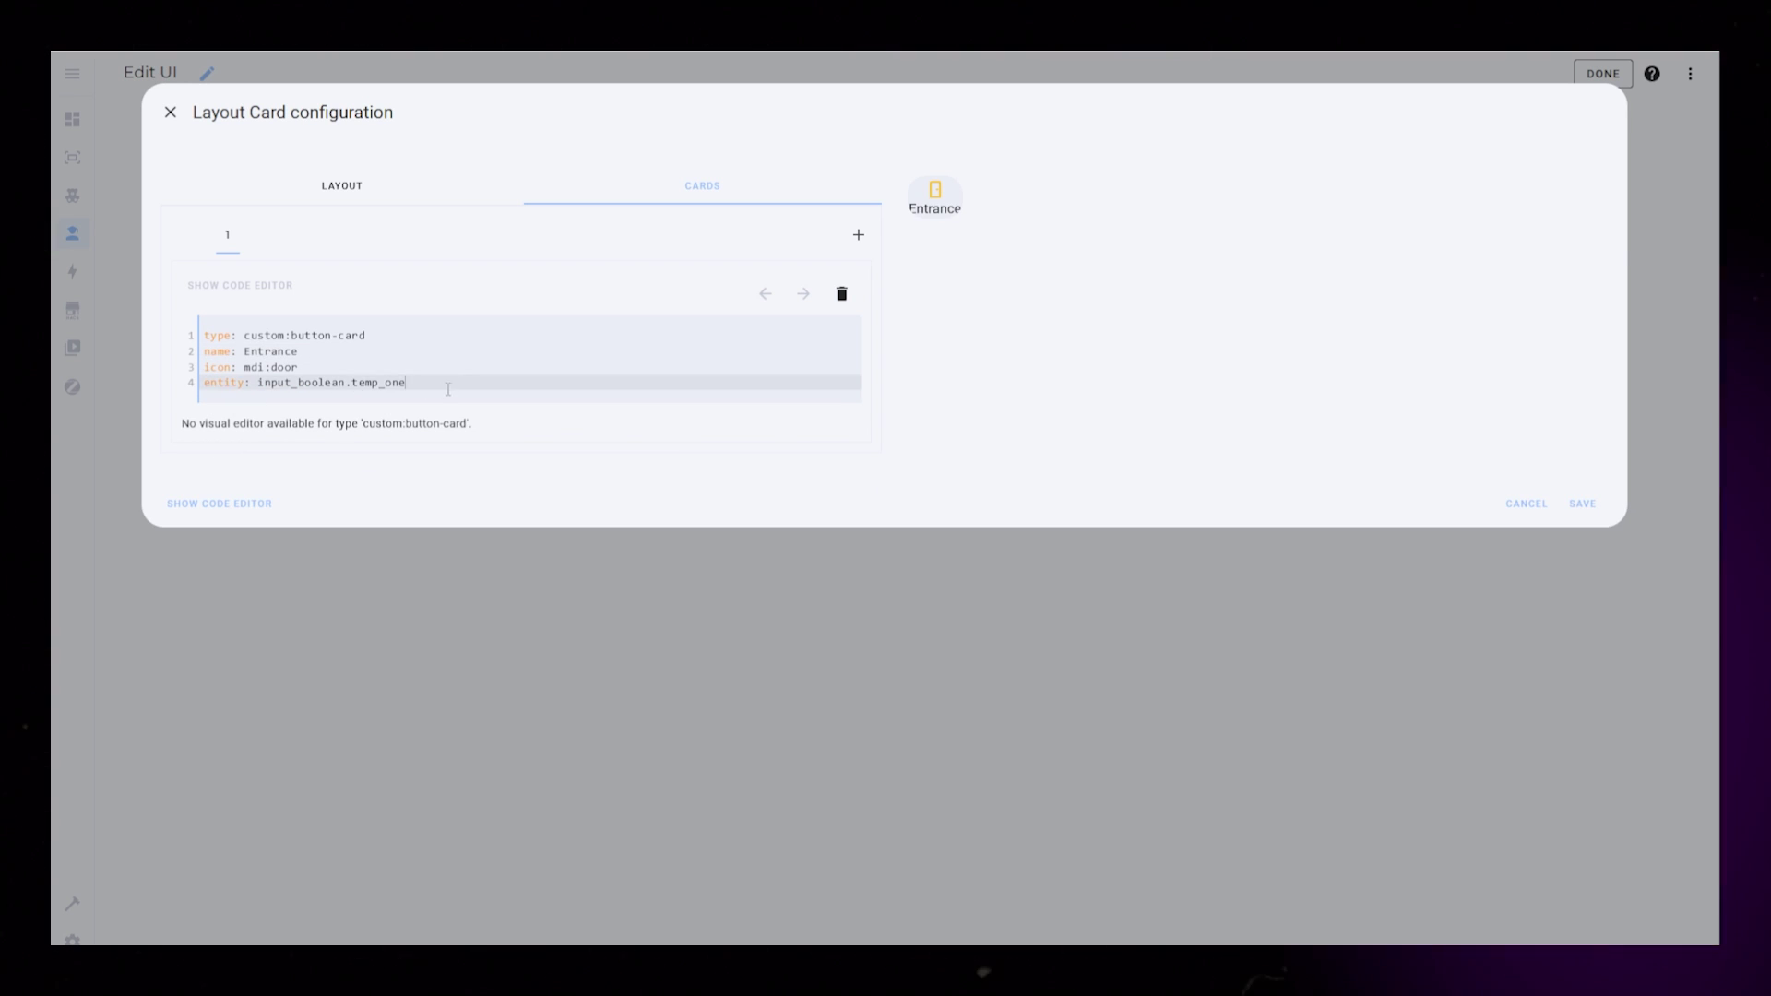
Add a styles block to the button card with empty card, grid, img_cell, icon and name sections.
{"action": "key", "text": "Return"}
{"action": "key", "text": "Return"}
{"action": "type", "text": "styles:"}
{"action": "key", "text": "Return"}
{"action": "type", "text": "card:"}
{"action": "key", "text": "Return"}
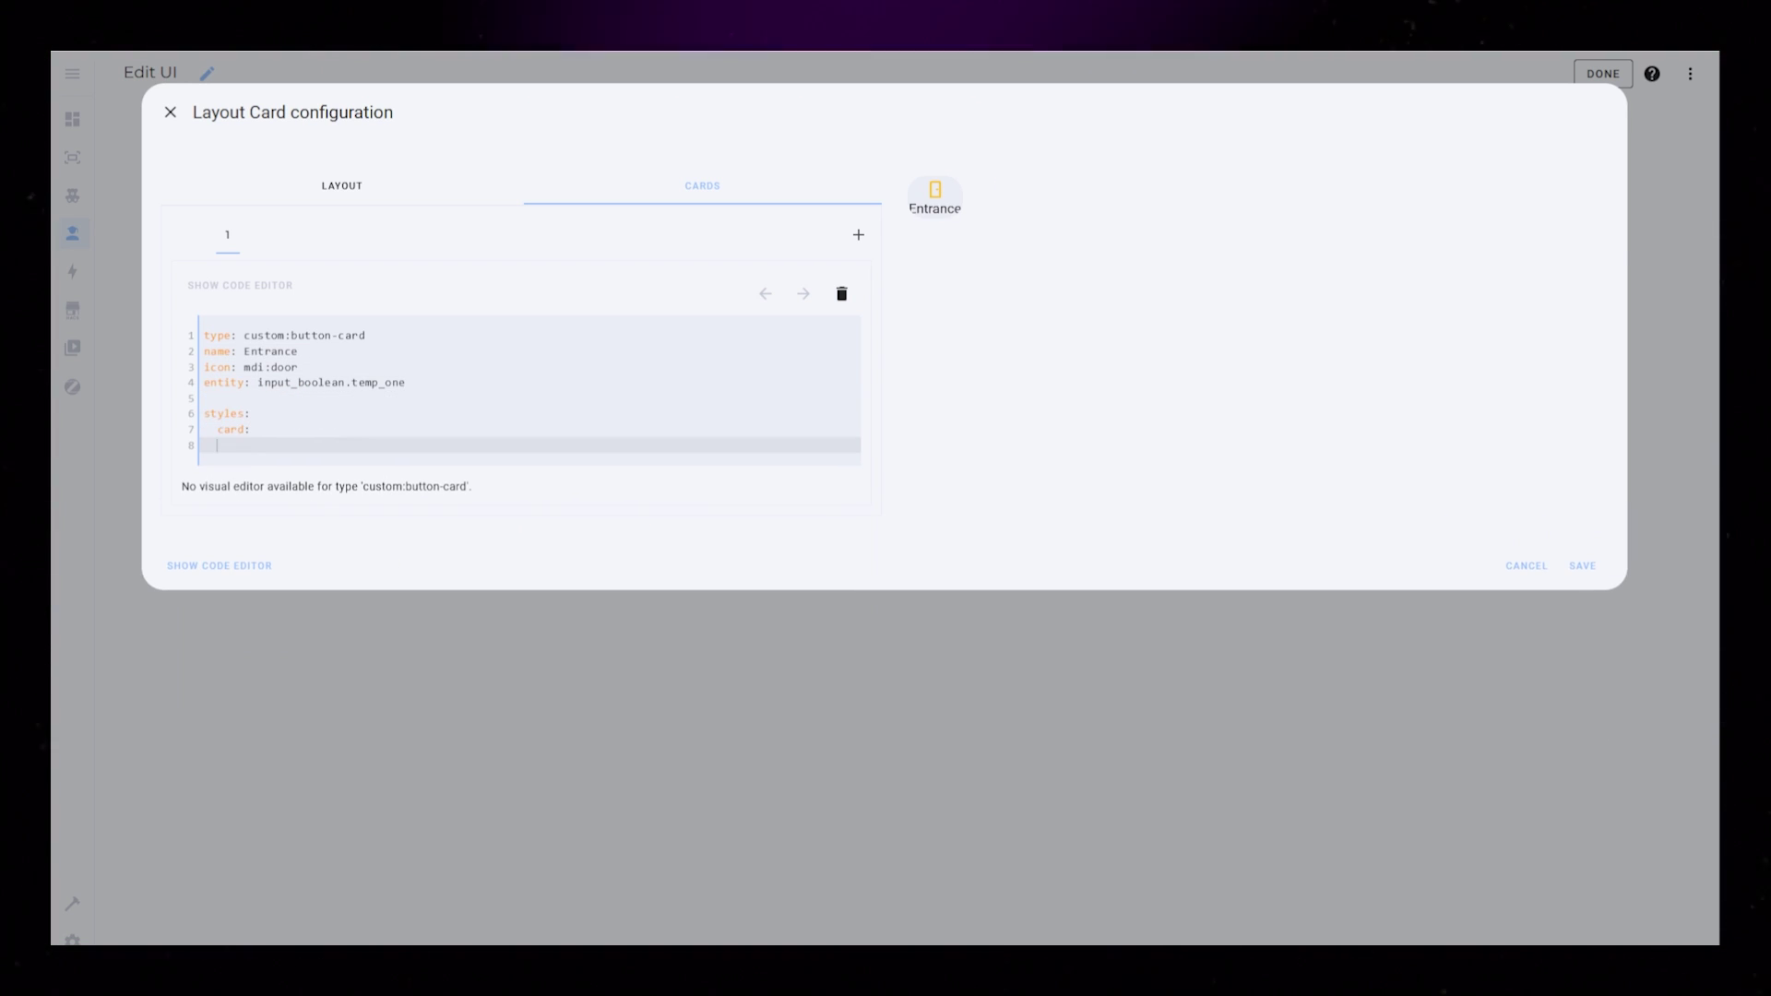
{"action": "type", "text": "grid:"}
{"action": "key", "text": "Return"}
{"action": "type", "text": "img_cell:"}
{"action": "key", "text": "Return"}
{"action": "type", "text": "icon:"}
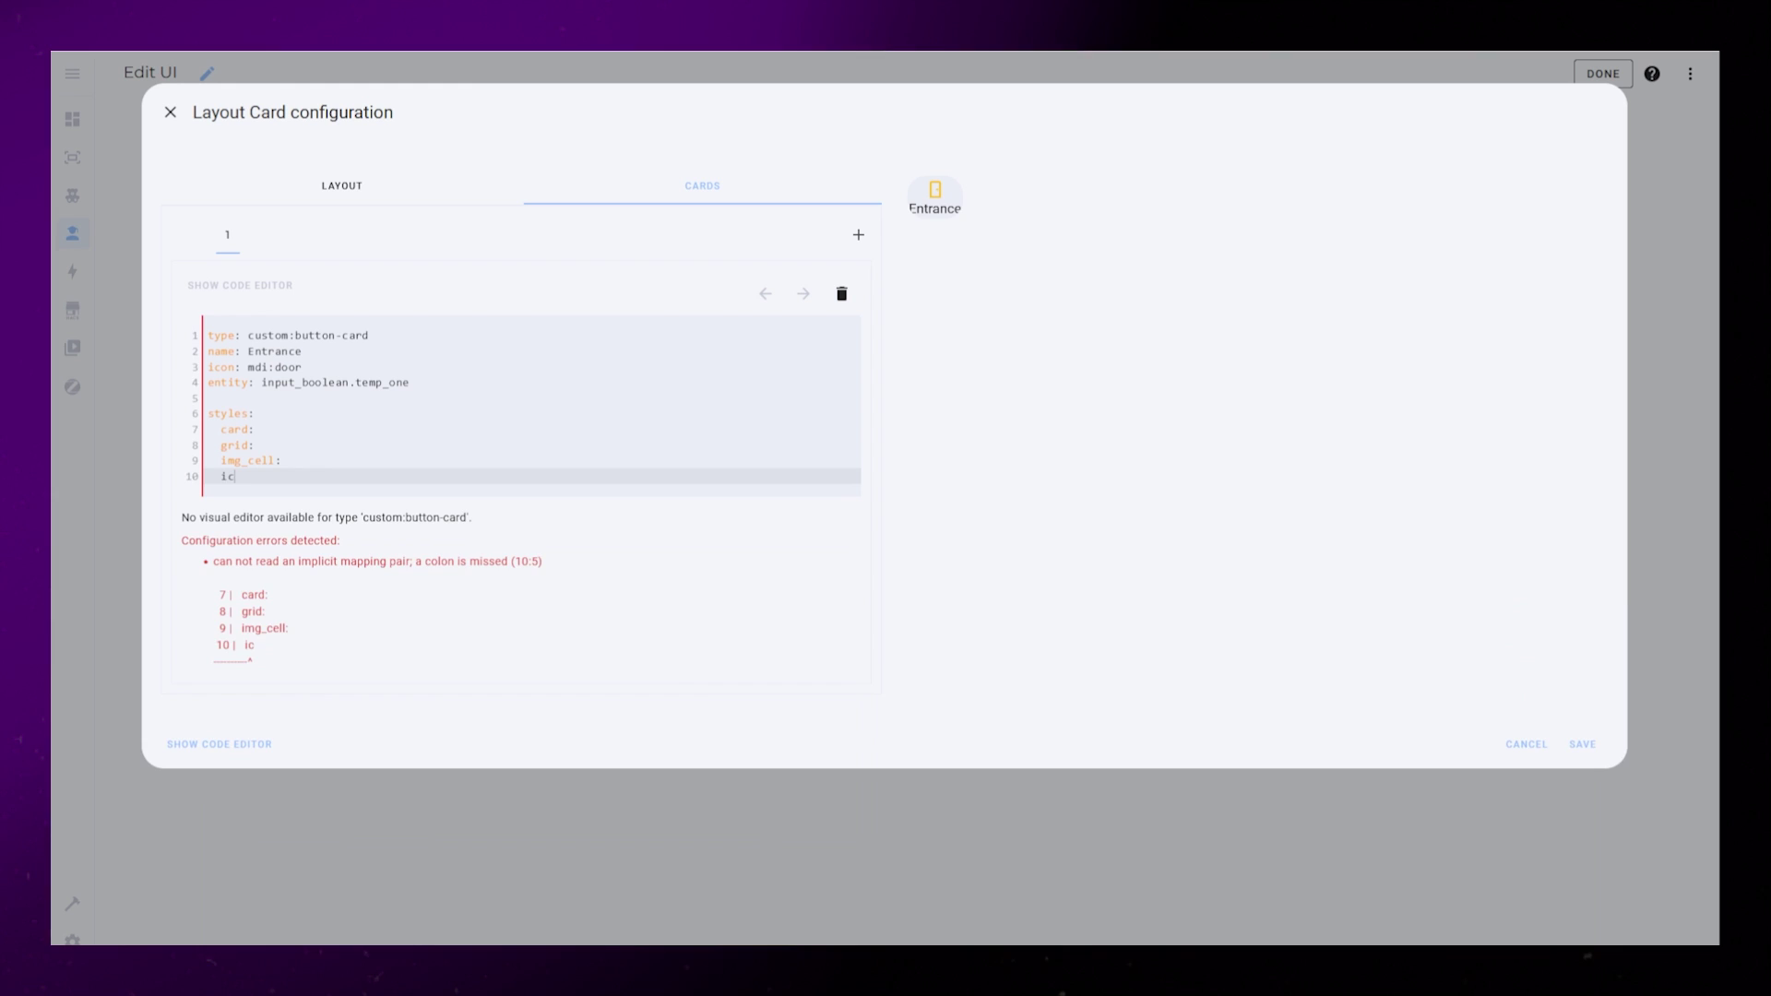
Move the grid section above card in the styles block and remove the leftover blank line.
{"action": "key", "text": "Return"}
{"action": "type", "text": "name:"}
{"action": "left_click_drag", "start_coordinate": [255, 445], "coordinate": [158, 451]}
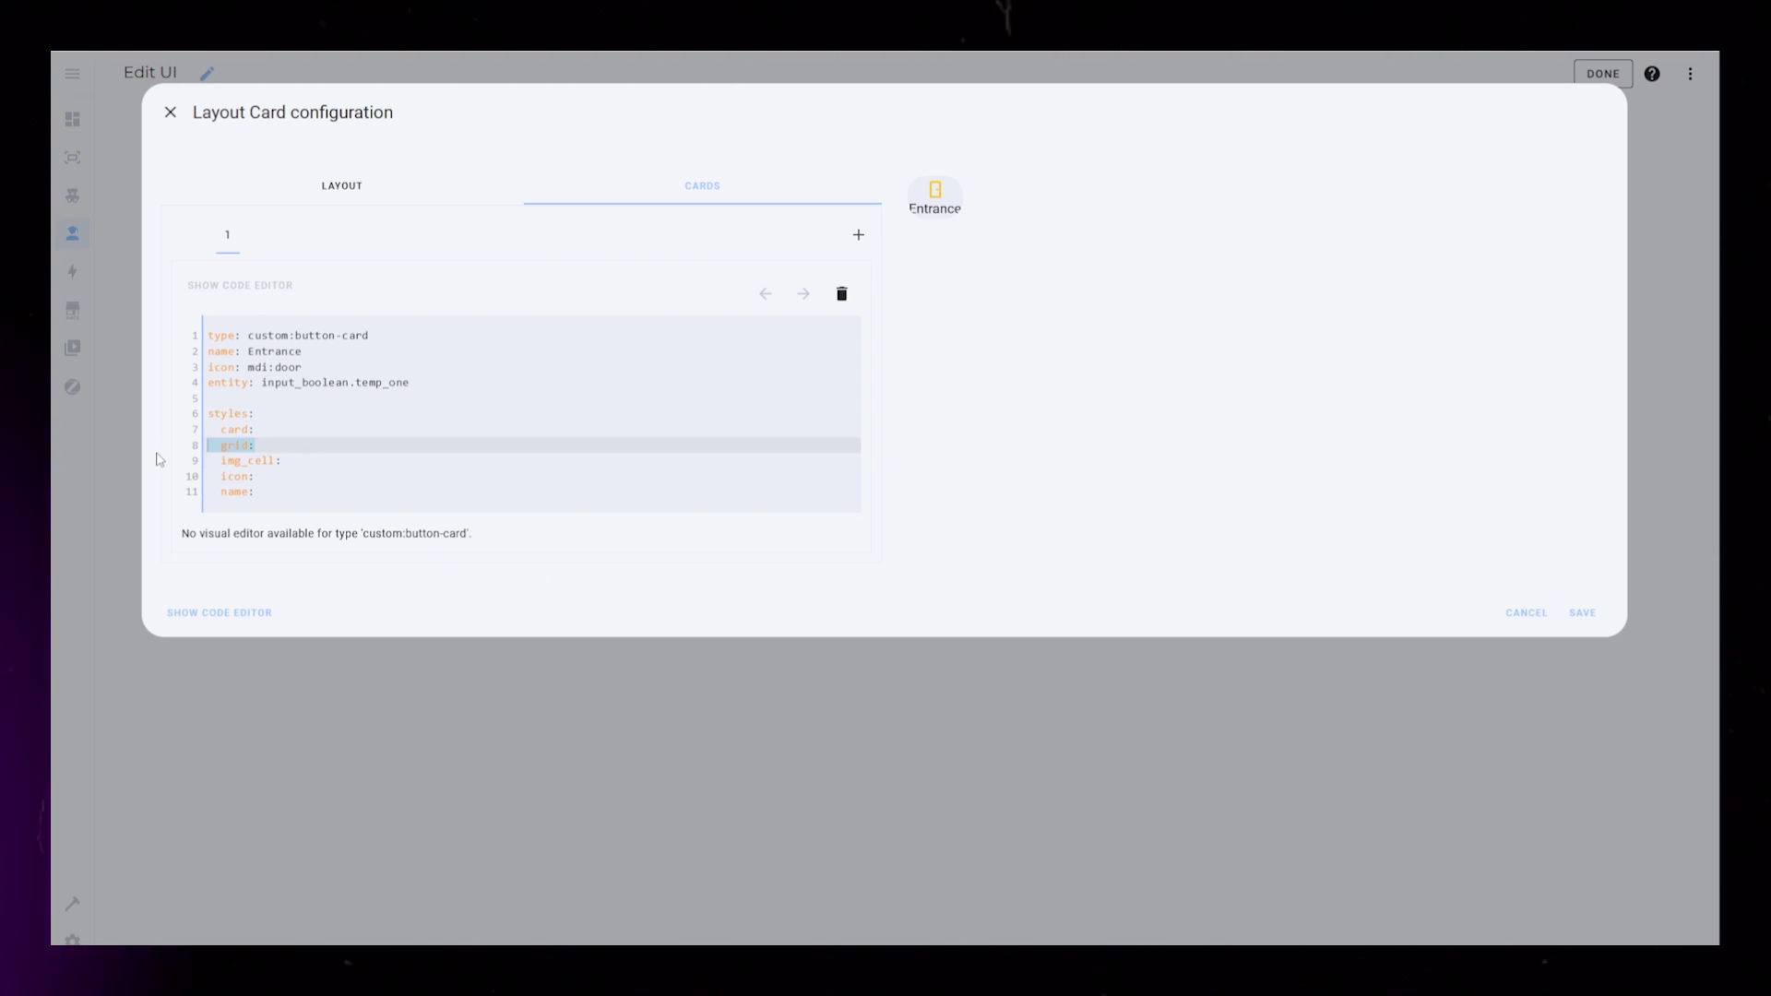
{"action": "key", "text": "ctrl+x"}
{"action": "left_click", "coordinate": [289, 413]}
{"action": "key", "text": "Return"}
{"action": "key", "text": "ctrl+v"}
{"action": "left_click", "coordinate": [284, 459]}
{"action": "key", "text": "BackSpace"}
Under the grid styles, set grid-template-areas to '"i n"'.
{"action": "left_click", "coordinate": [227, 429]}
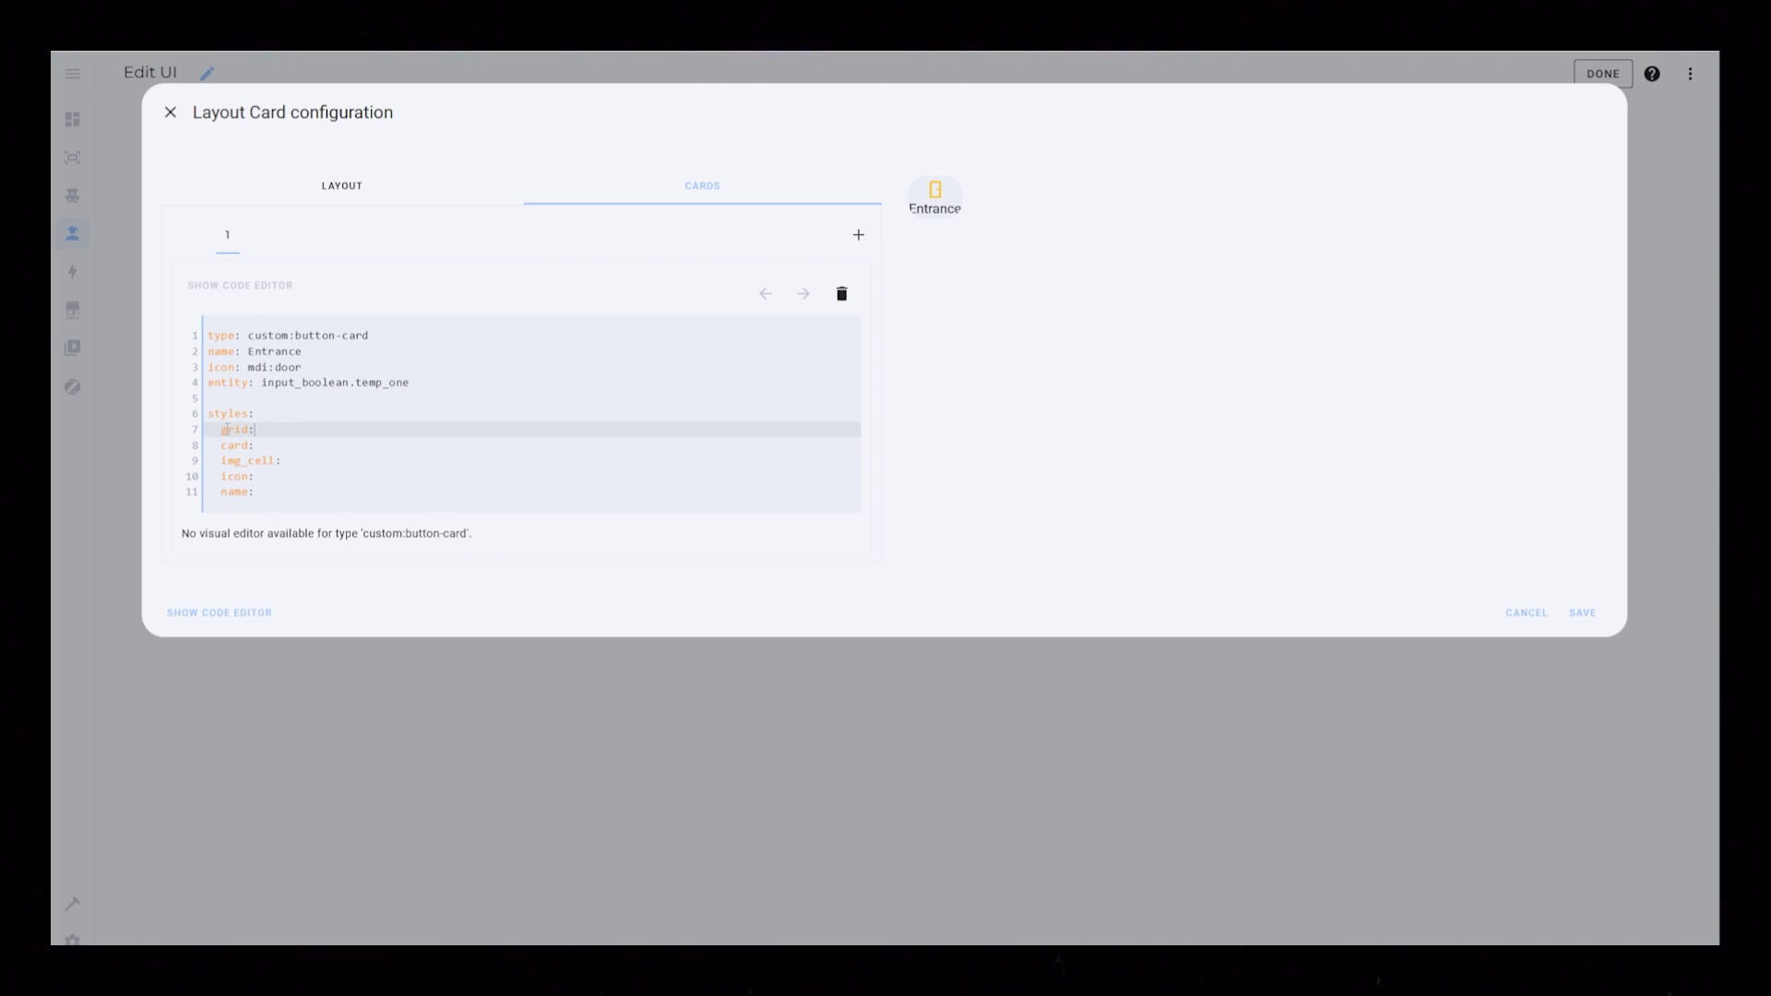
{"action": "type", "text": "e-areas: '"}
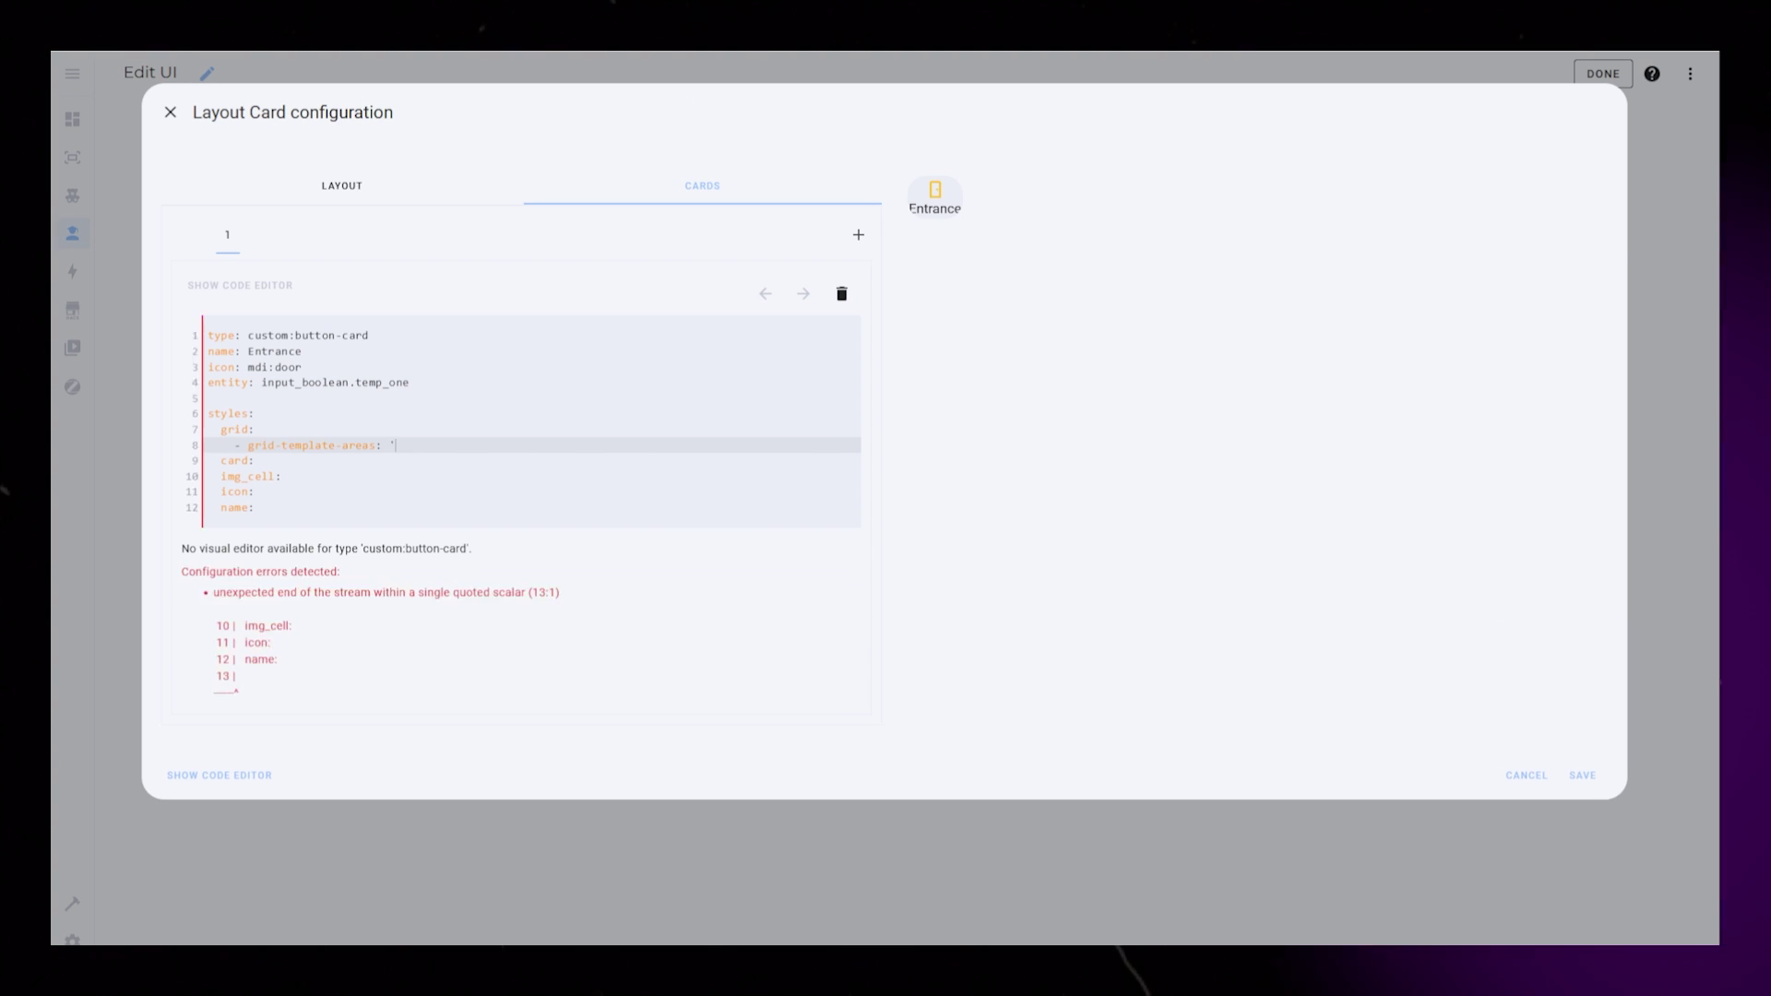
{"action": "type", "text": "\"i n"}
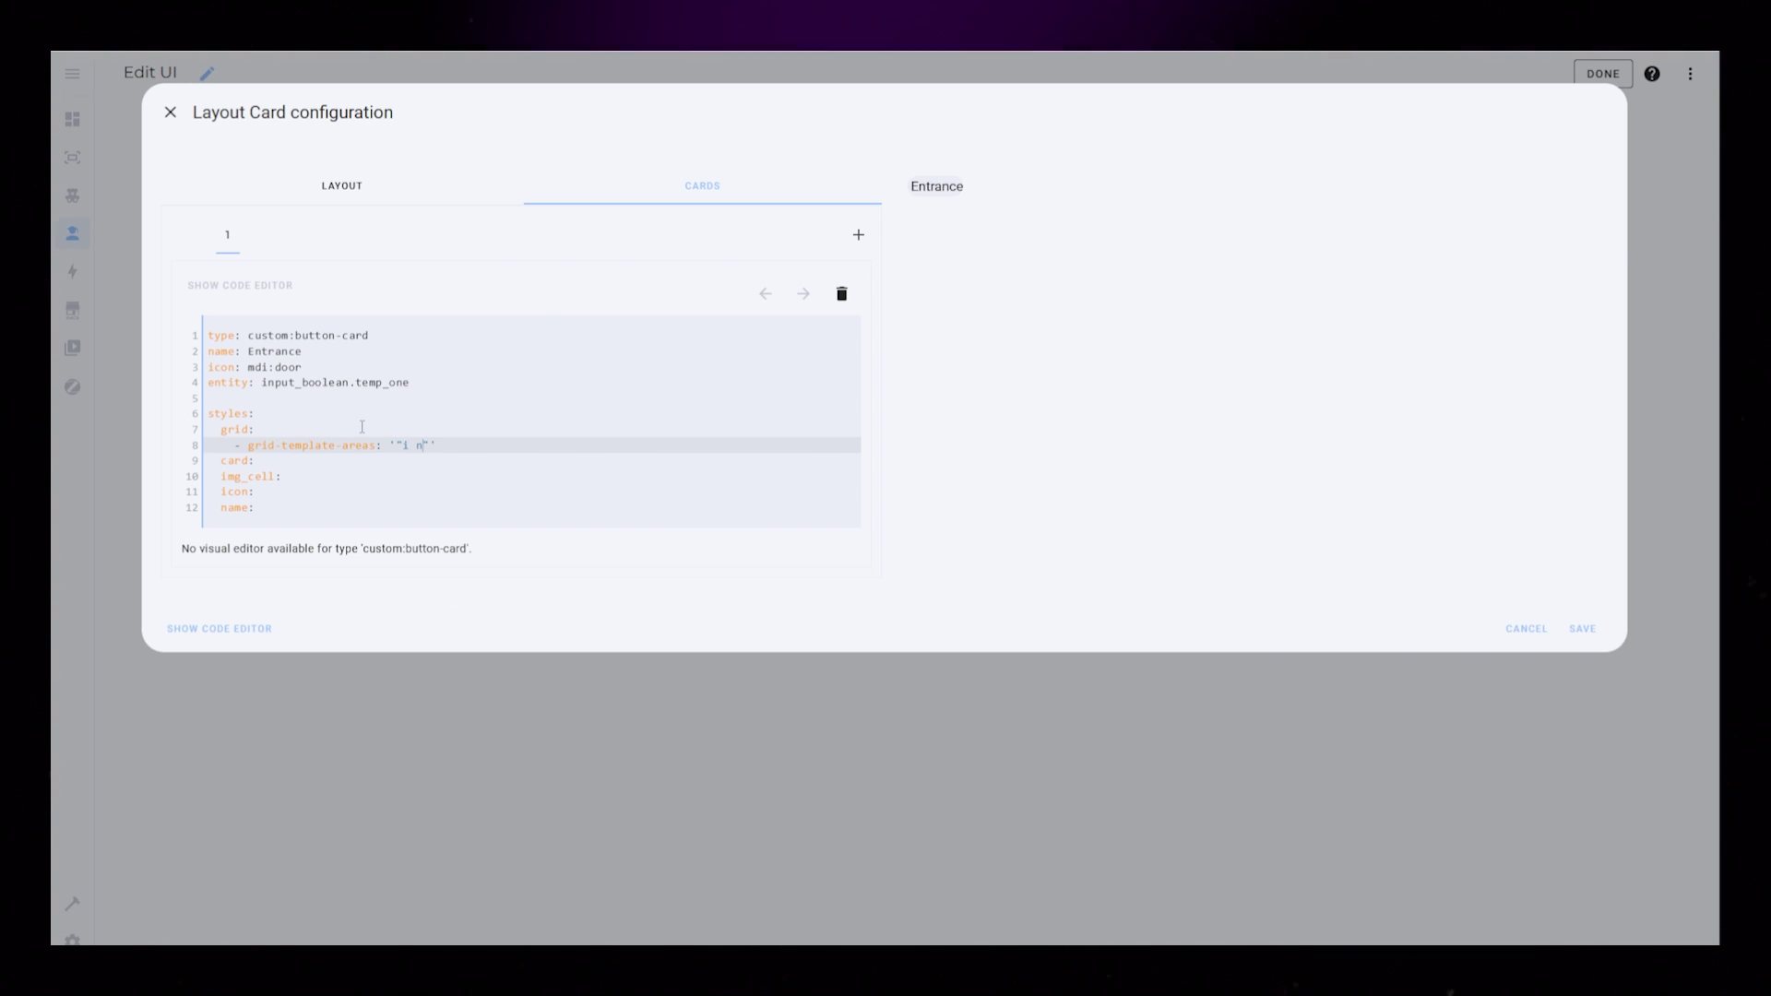
{"action": "type", "text": "x"}
Under the card styles, set padding to 4px and background to black.
{"action": "key", "text": "Return"}
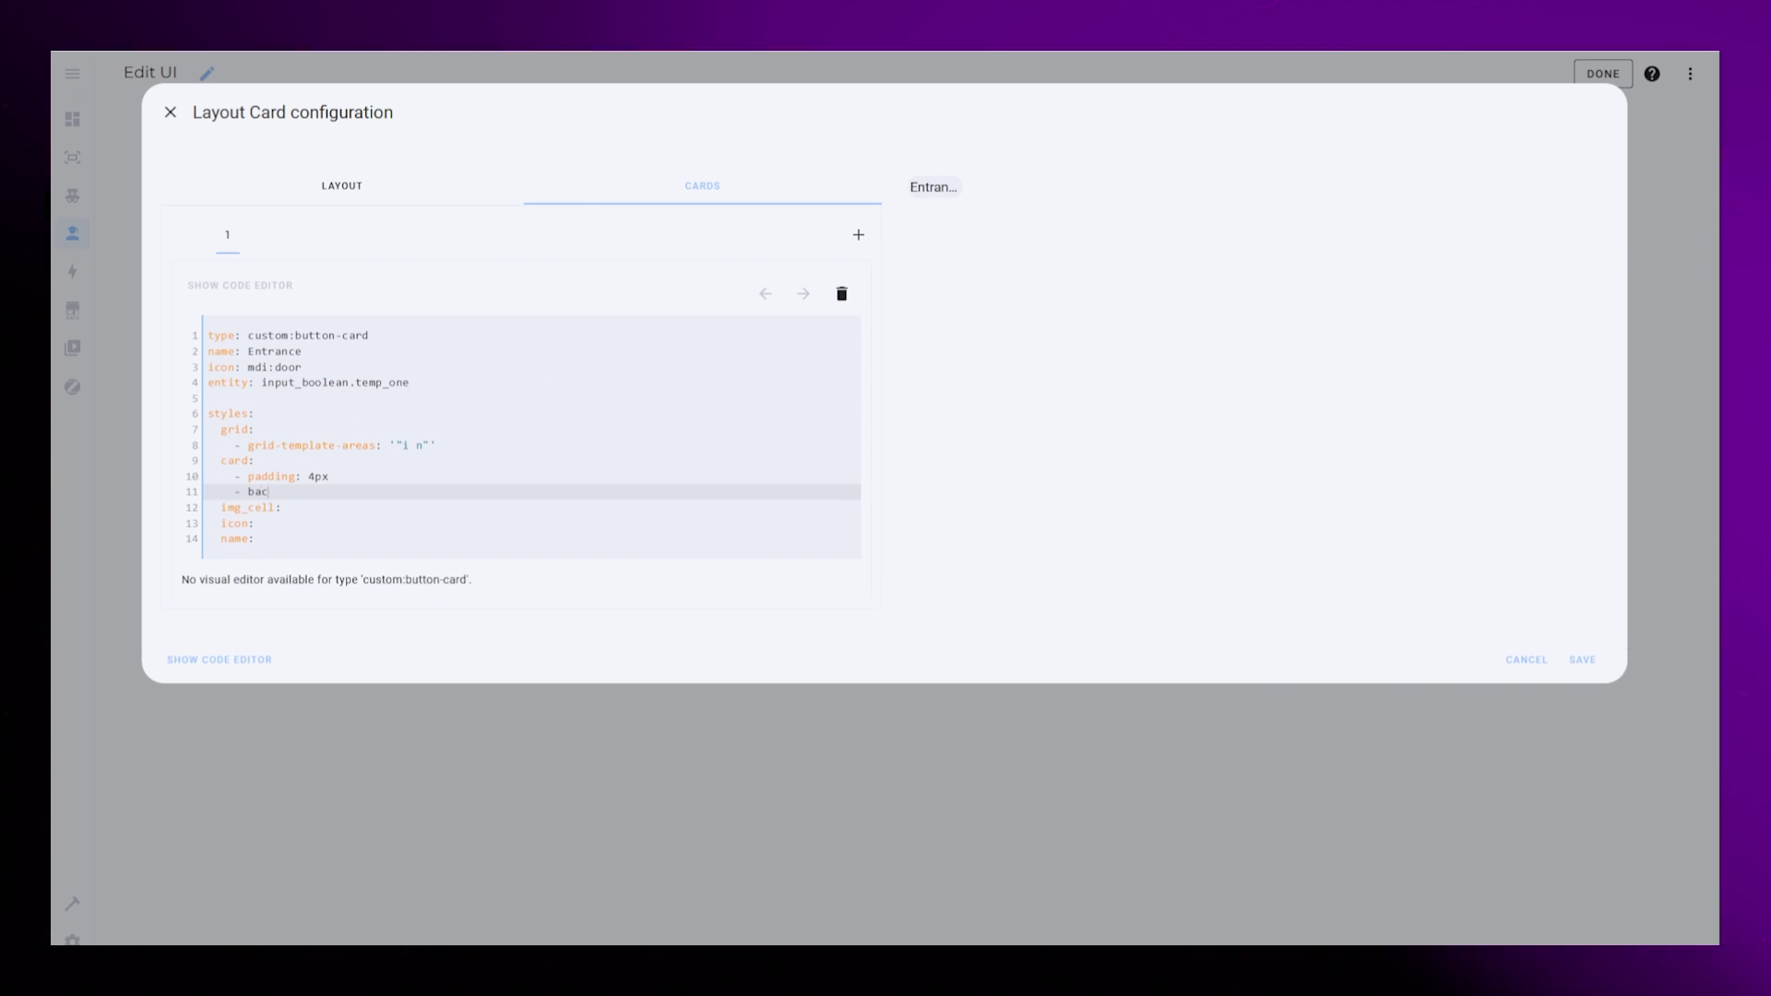
{"action": "type", "text": "- background: black"}
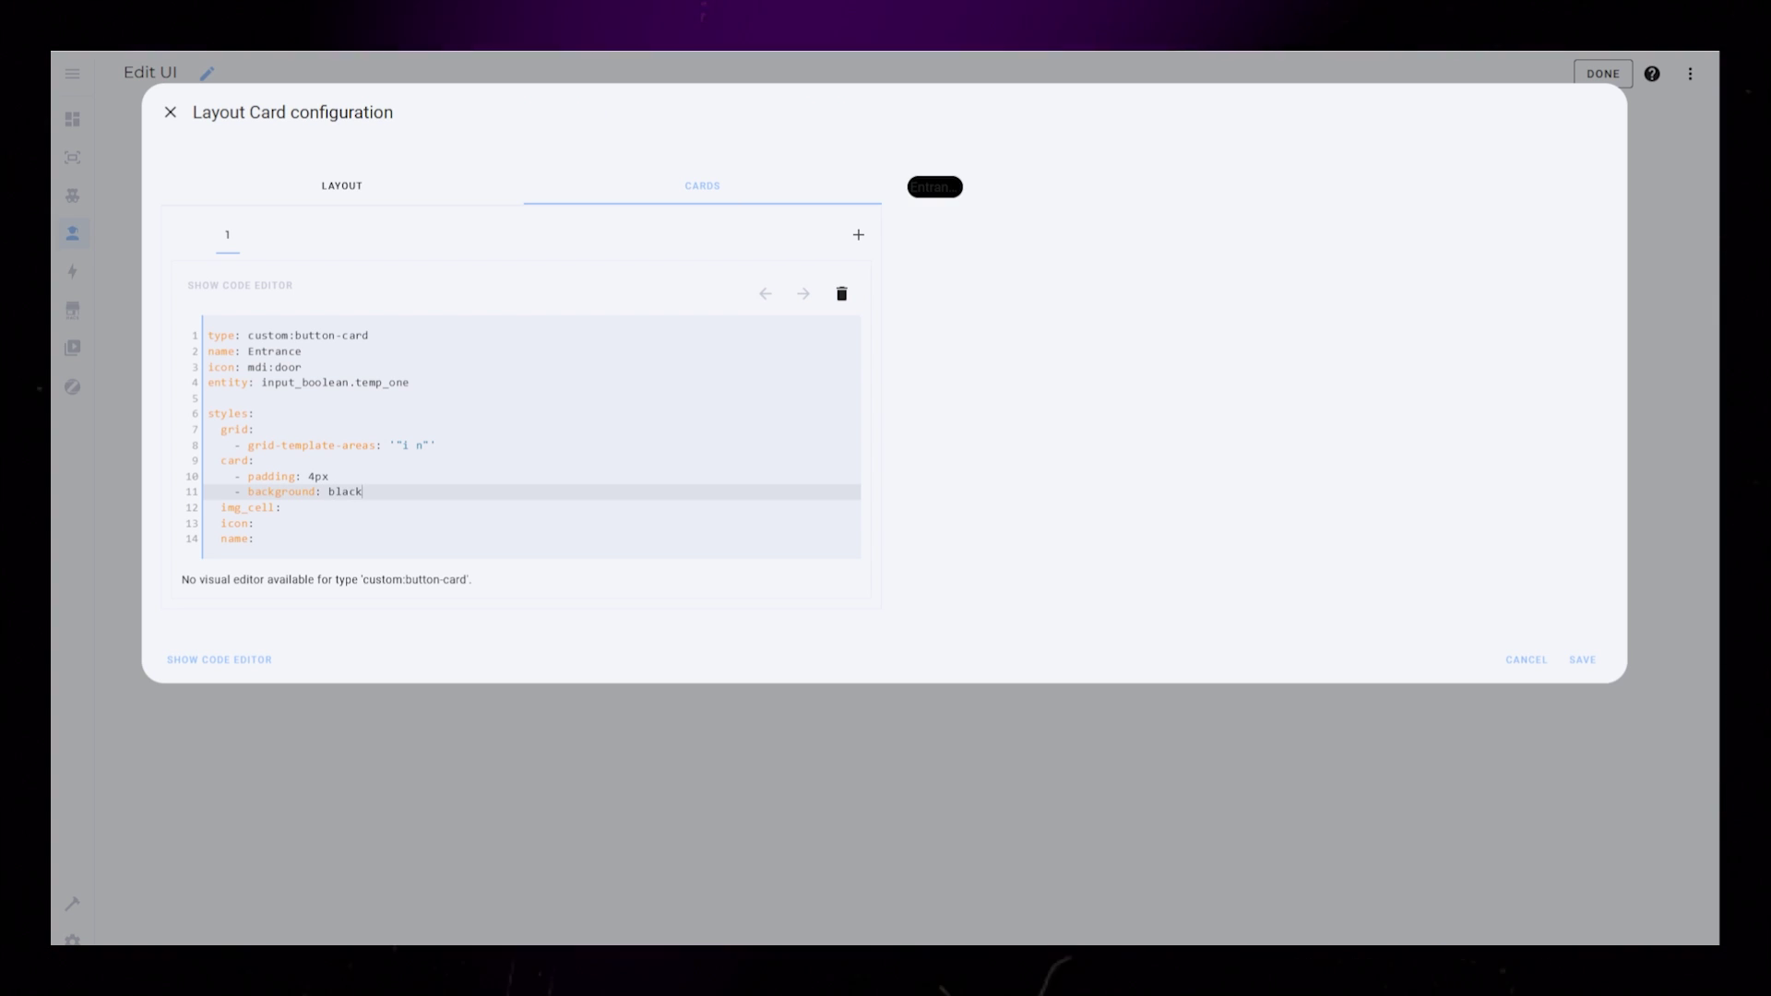
Under the name styles, set color to white, font-size to 14px and padding to 0 10px.
{"action": "key", "text": "Down"}
{"action": "key", "text": "Down"}
{"action": "key", "text": "Down"}
{"action": "key", "text": "Return"}
{"action": "type", "text": "- color: white"}
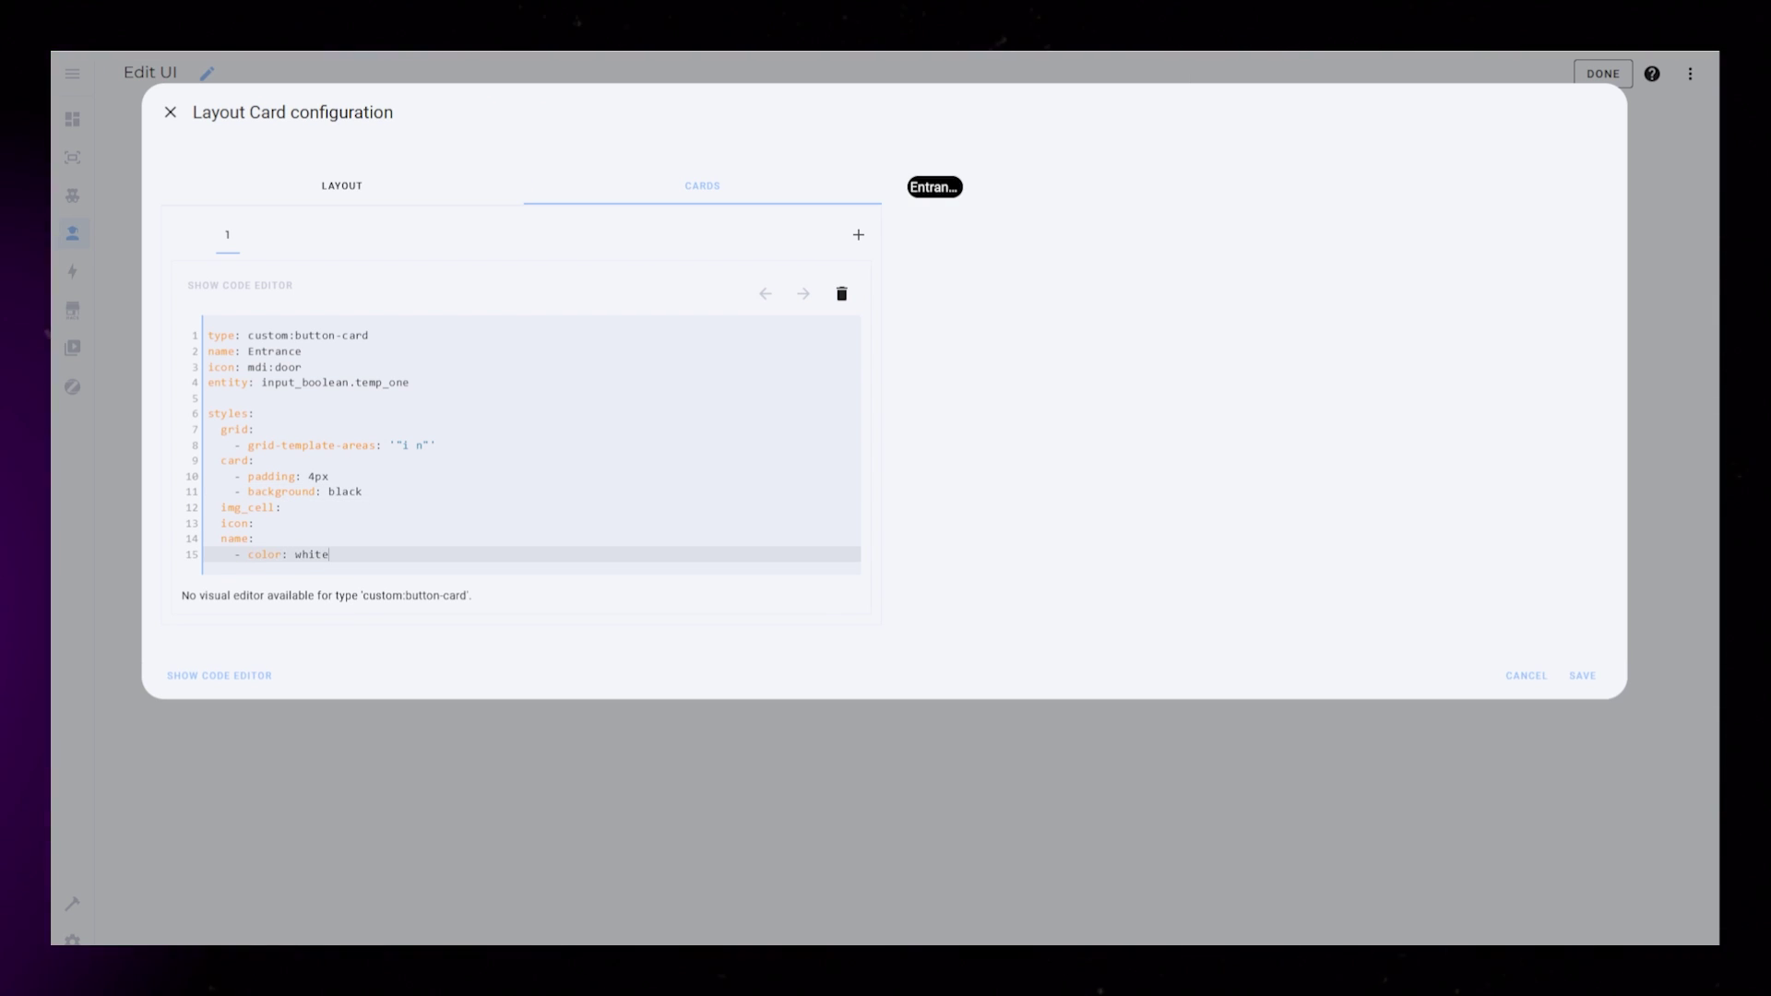
{"action": "key", "text": "Return"}
{"action": "type", "text": "- font-size: 14px "}
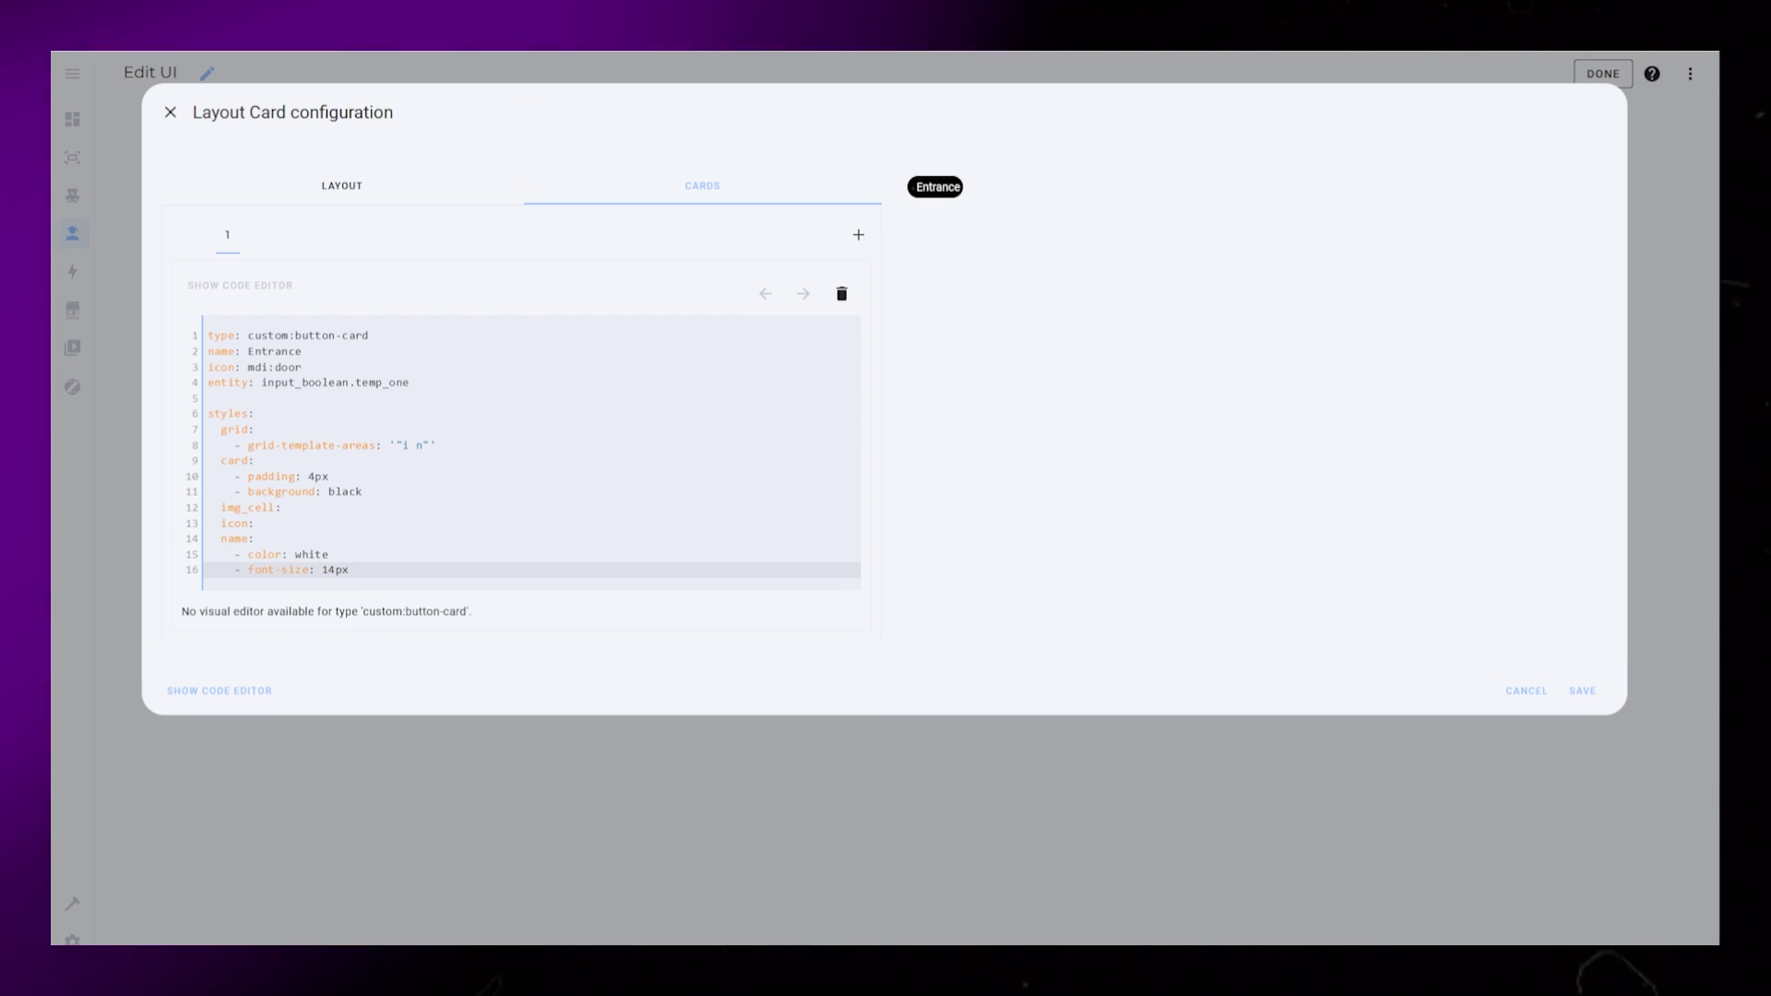
{"action": "type", "text": "    - padding"}
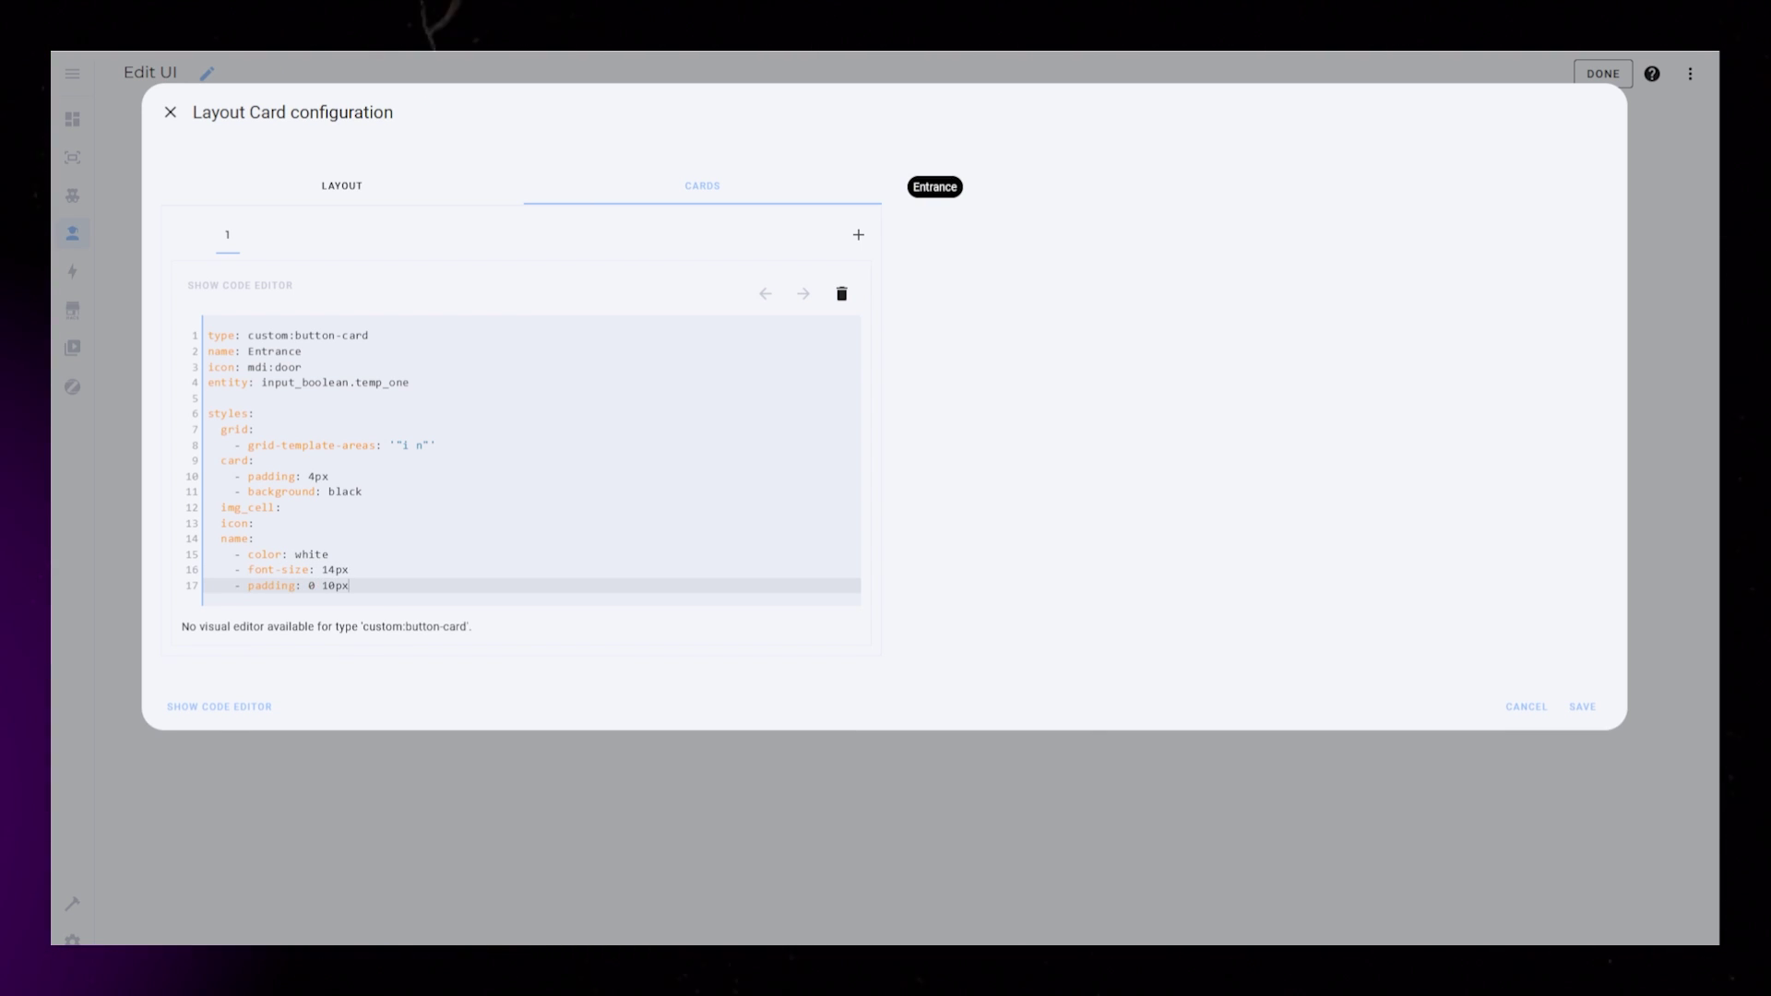
Under the icon styles, set width and height to 20px and add a color key without a value.
{"action": "left_click", "coordinate": [311, 522]}
{"action": "key", "text": "Return"}
{"action": "type", "text": "- "}
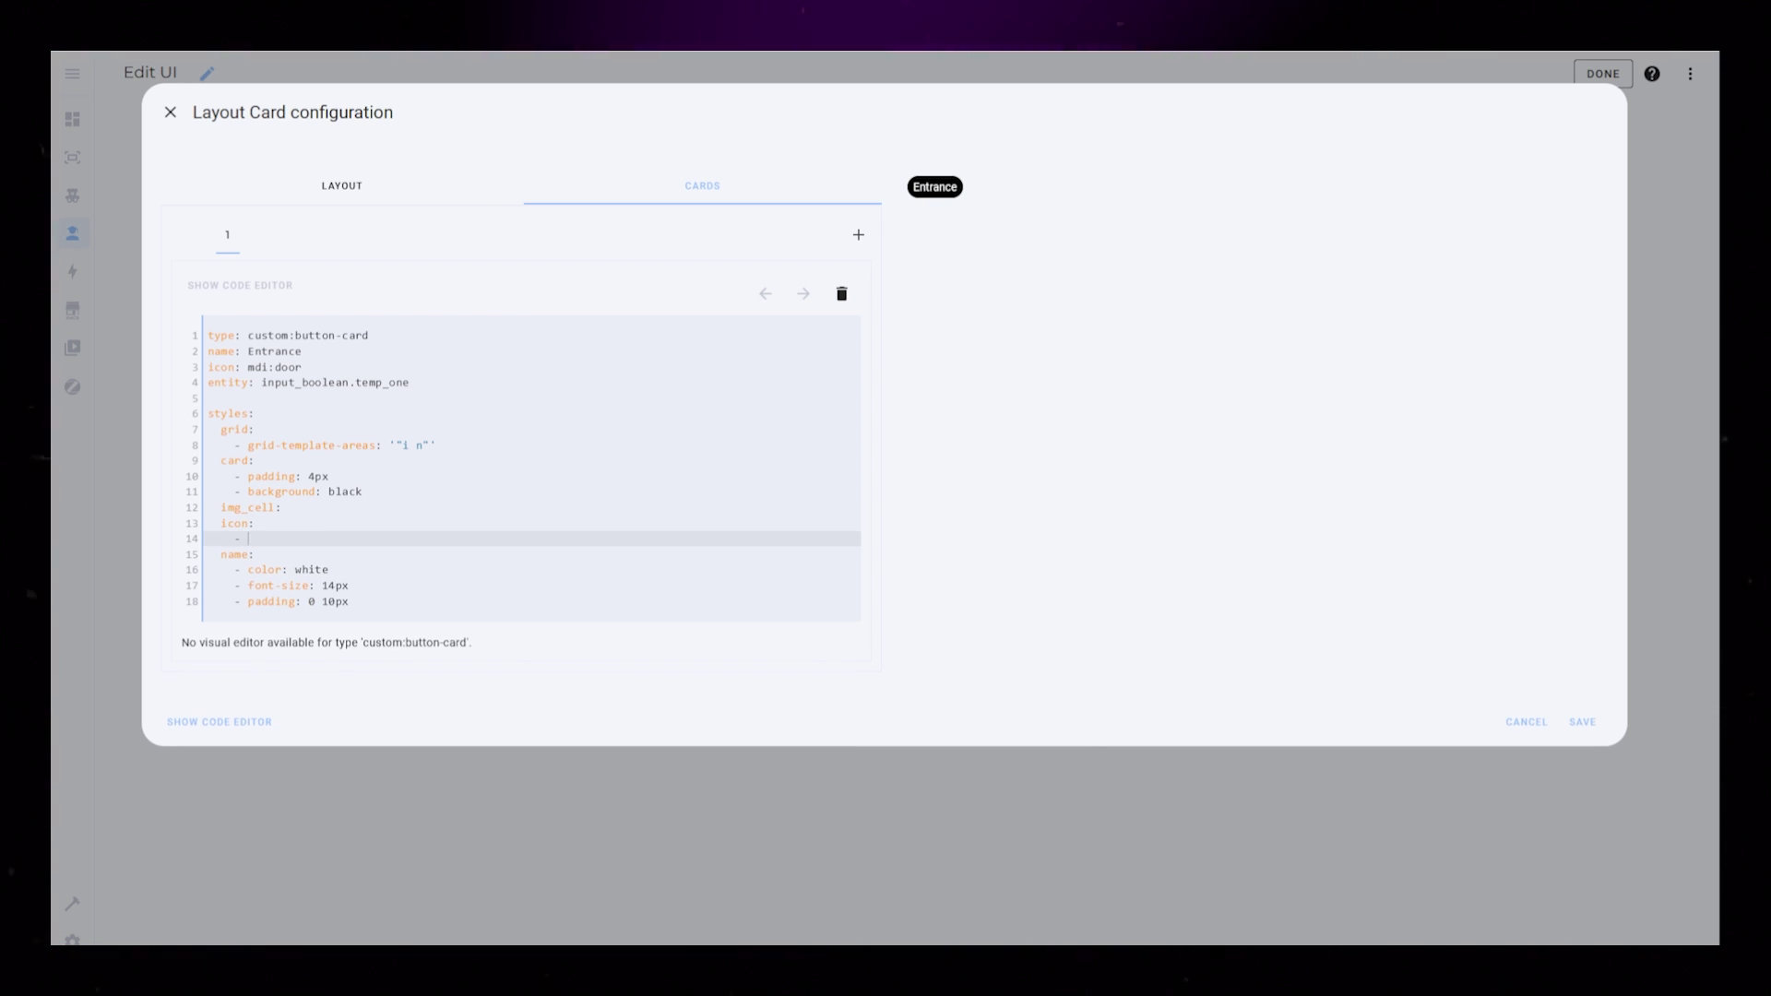
{"action": "type", "text": "- height: 20px"}
{"action": "key", "text": "Return"}
{"action": "type", "text": "- co"}
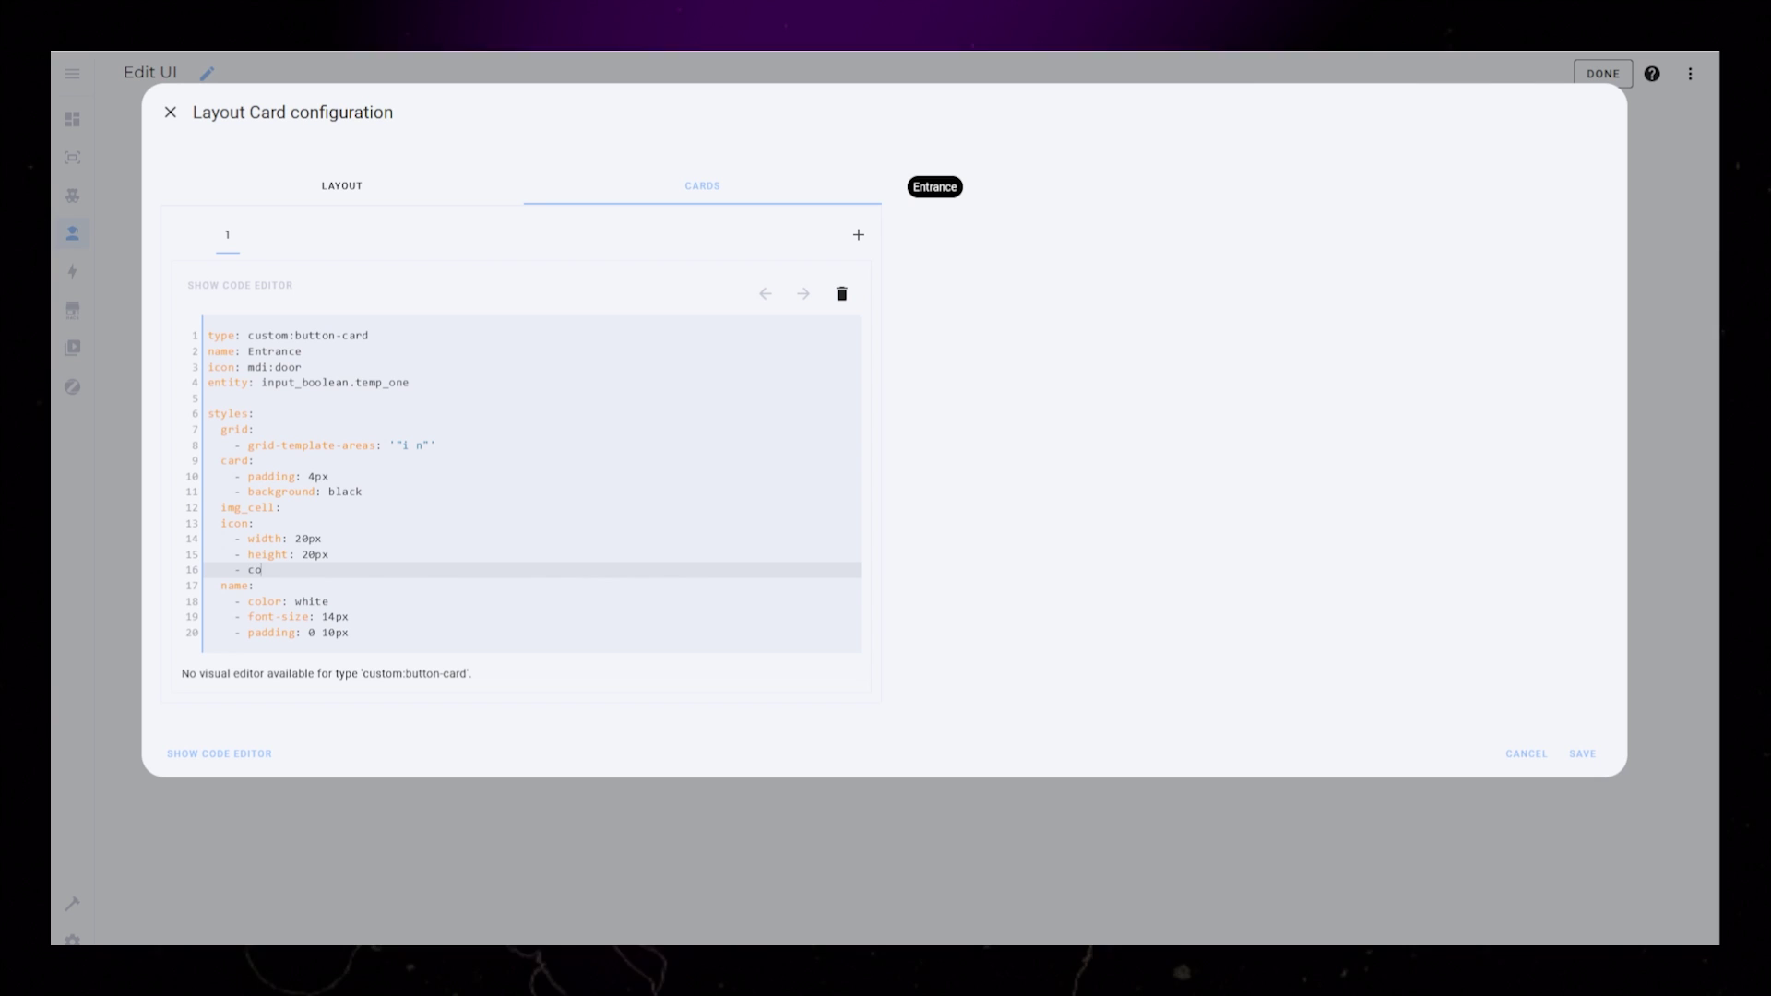
Start a new list entry under the img_cell styles.
{"action": "left_click", "coordinate": [332, 504]}
{"action": "key", "text": "Return"}
{"action": "type", "text": "-"}
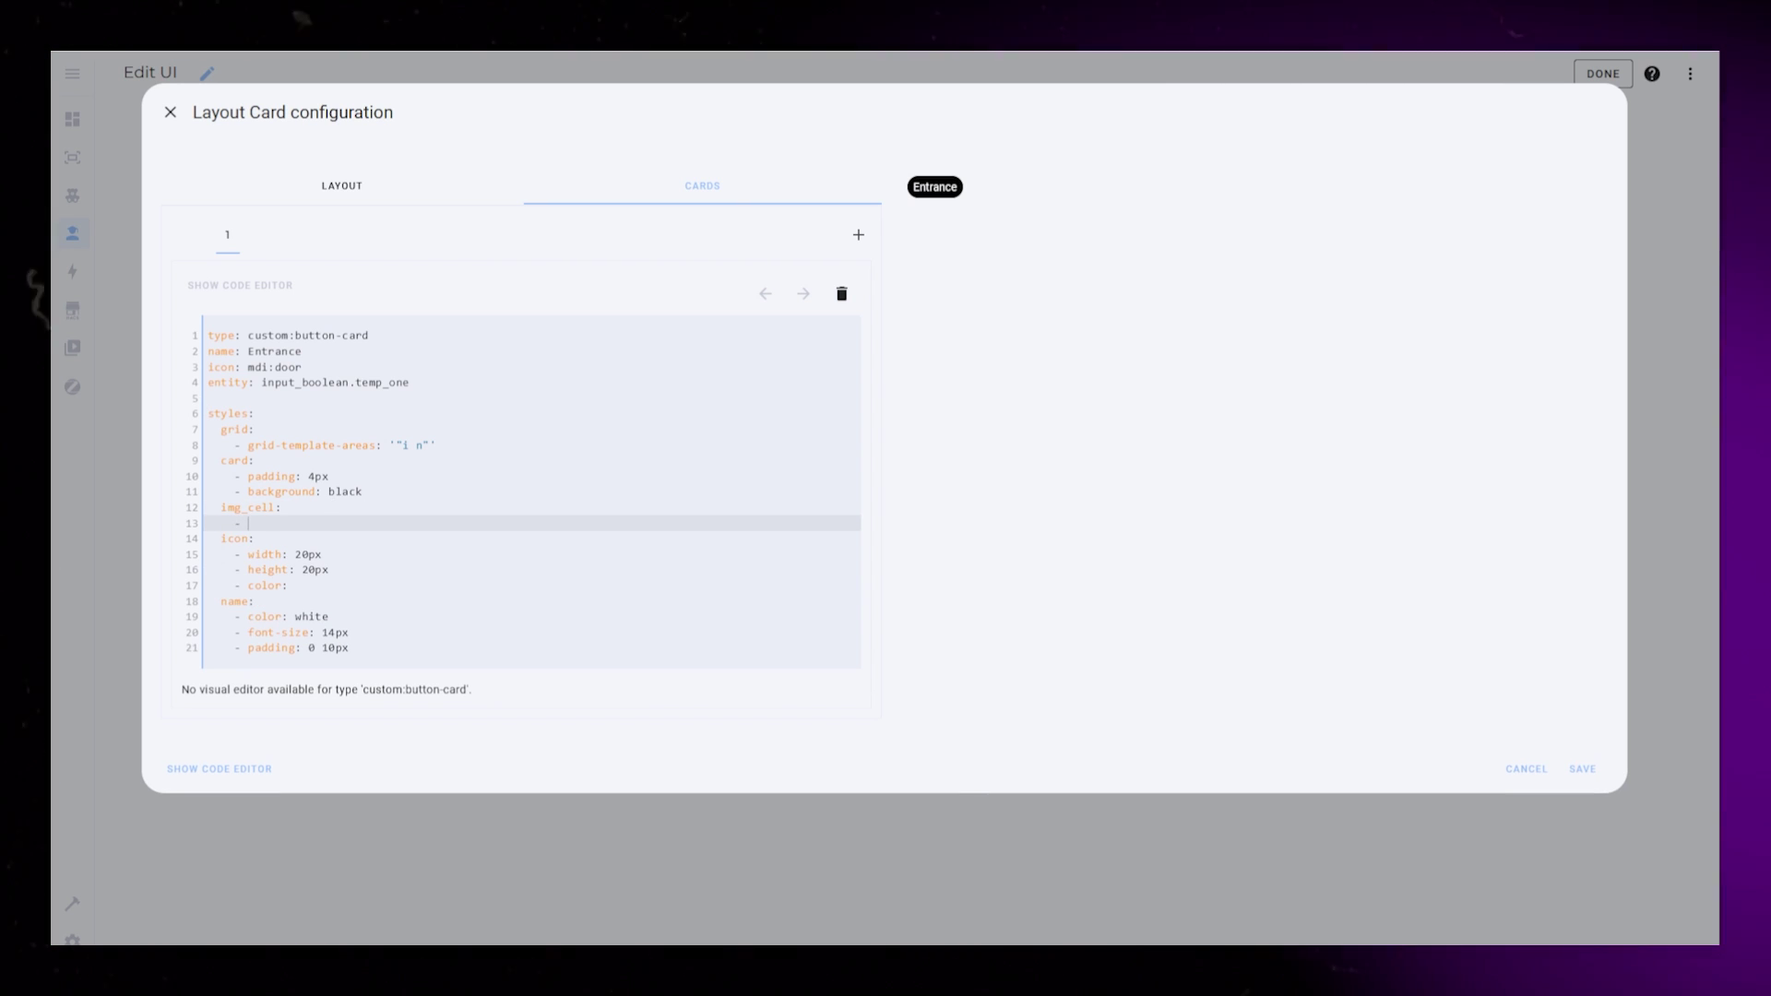
In the layout options, replace the first 1fr of grid-template-columns with max-content.
{"action": "left_click", "coordinate": [359, 190]}
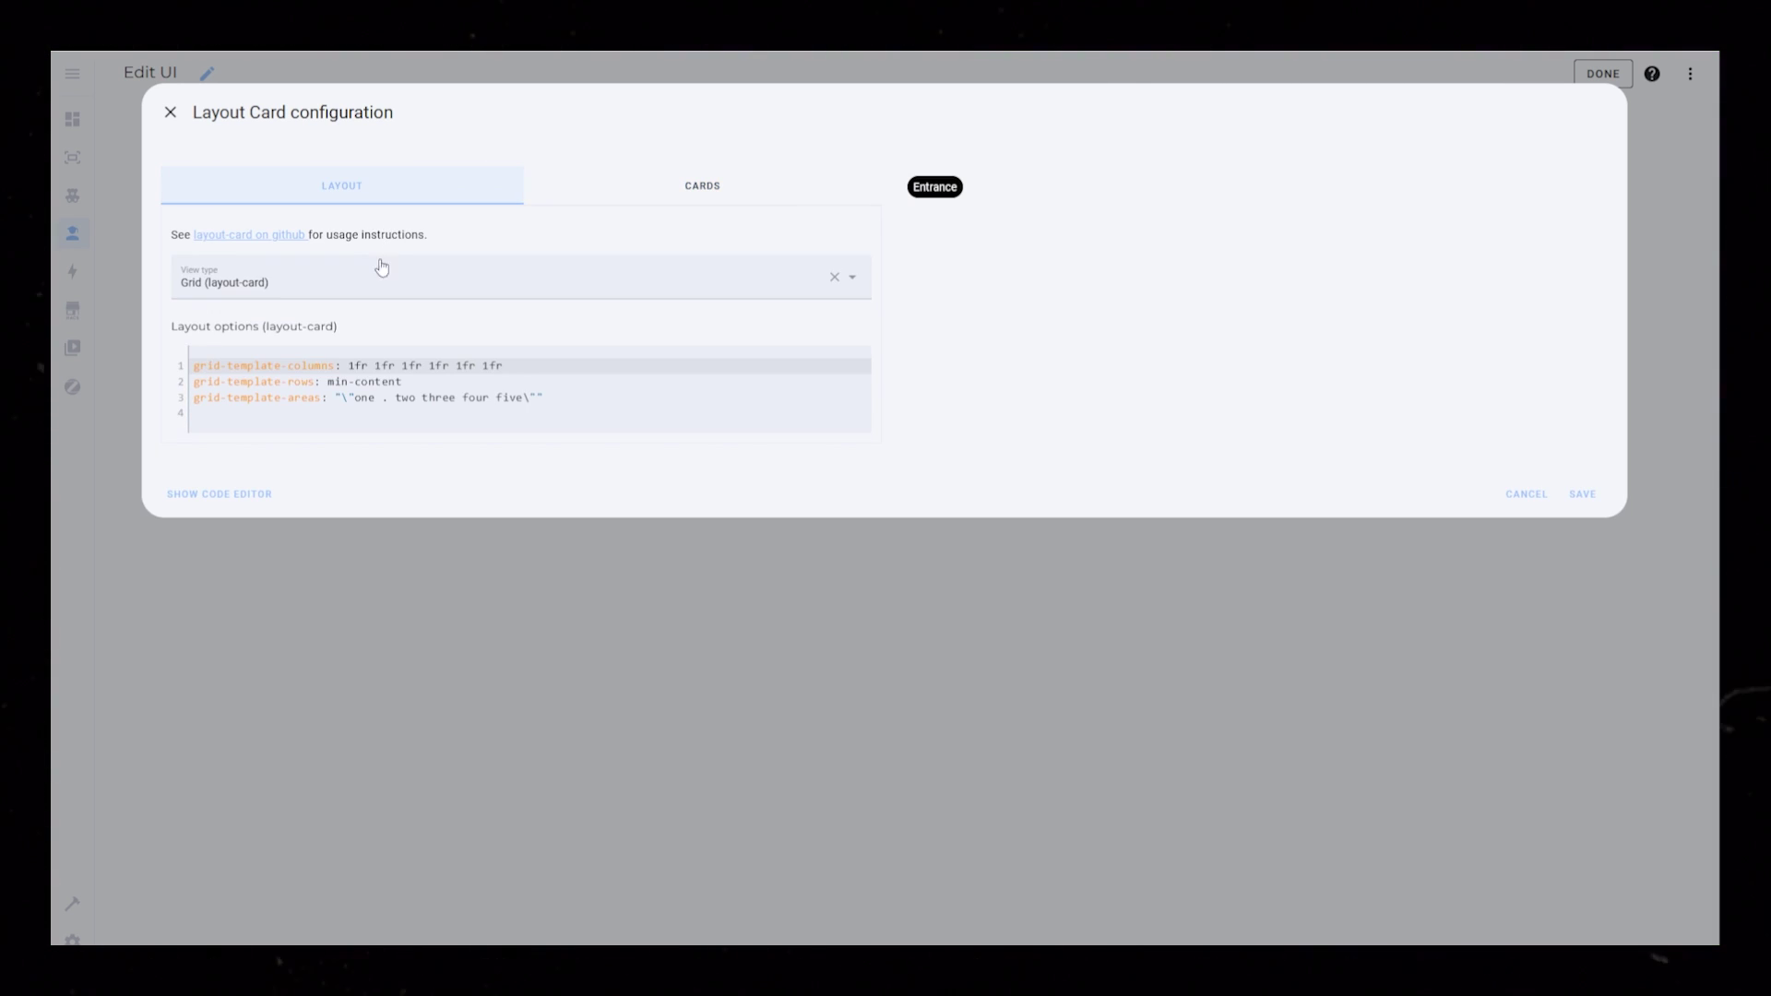
{"action": "double_click", "coordinate": [360, 366]}
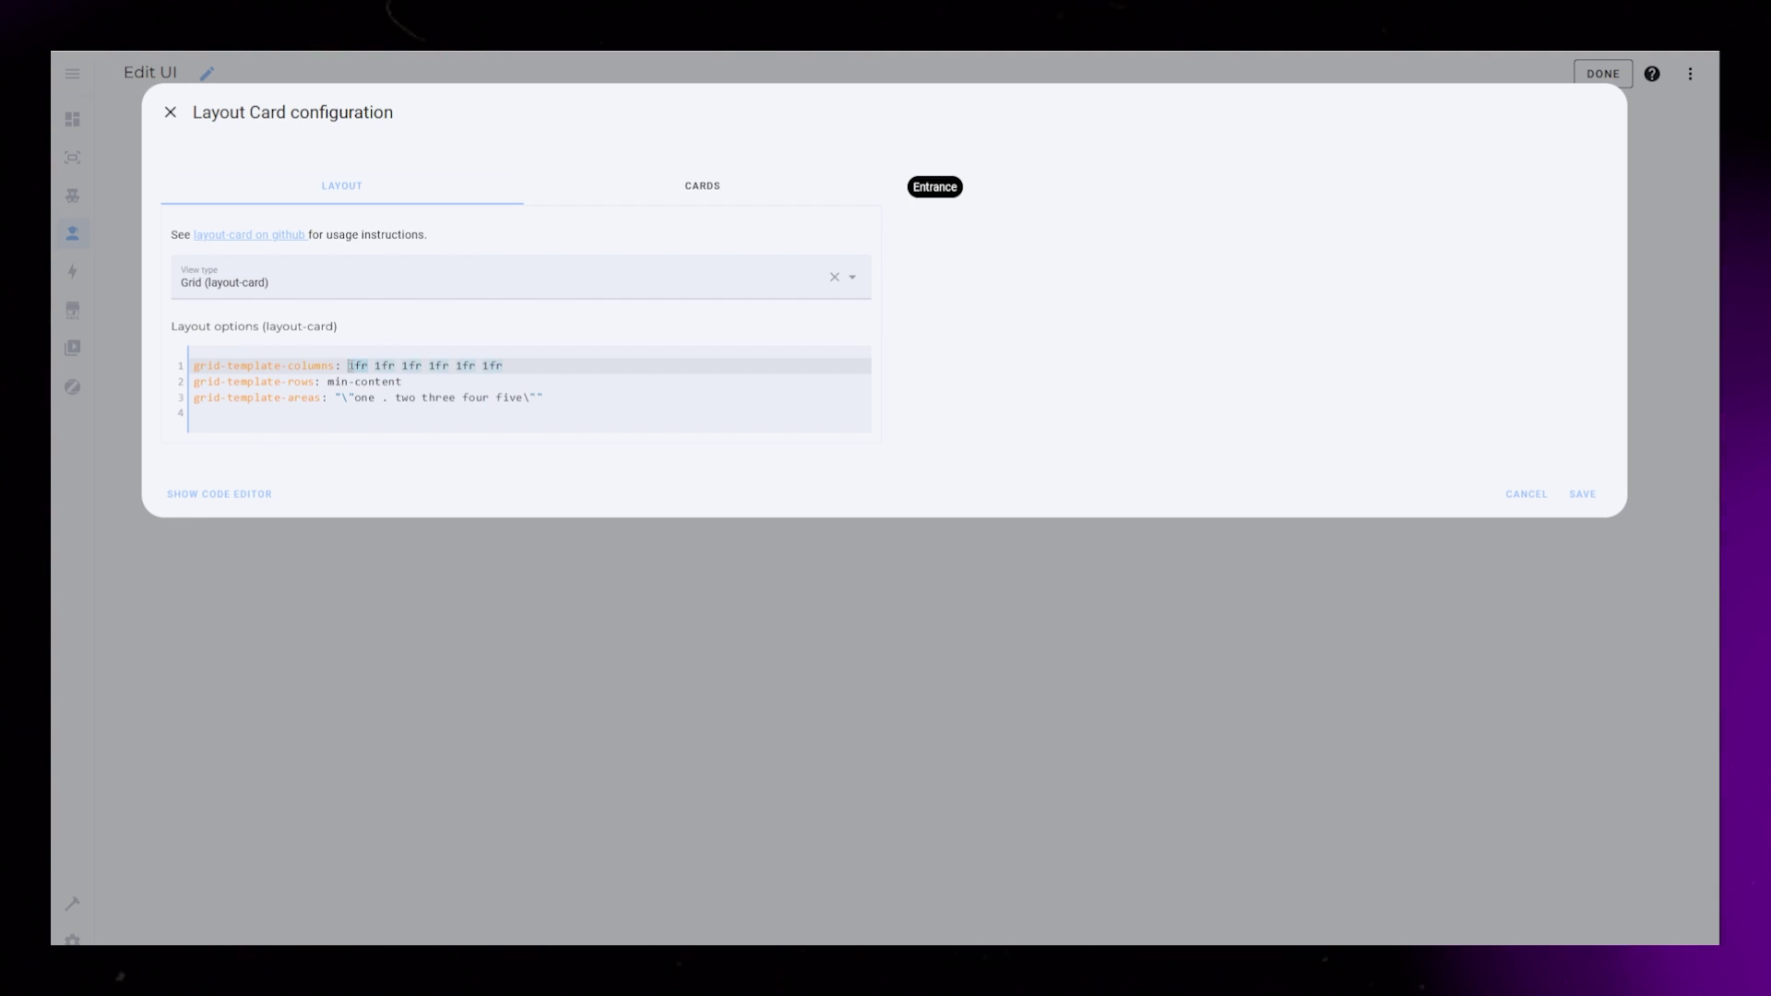
{"action": "type", "text": "max-content"}
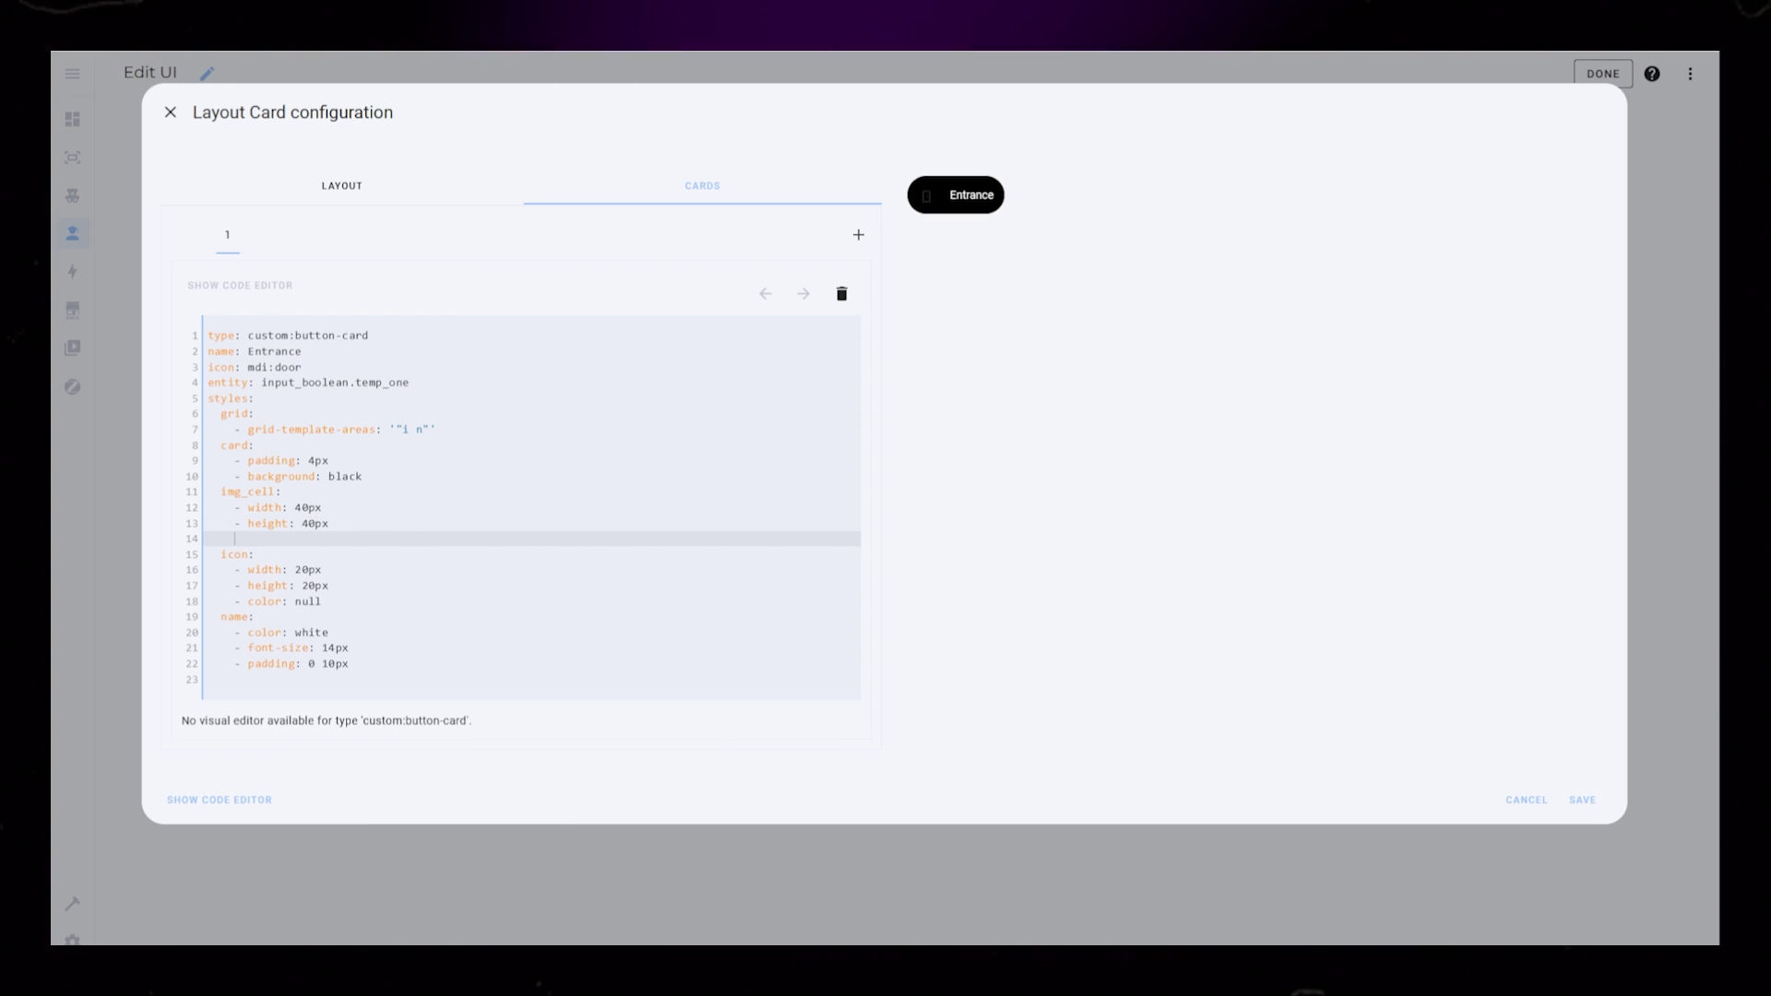
Under the img_cell styles, set background to white and border-radius to 100%.
{"action": "type", "text": "- background: white"}
{"action": "key", "text": "Return"}
{"action": "type", "text": "- border."}
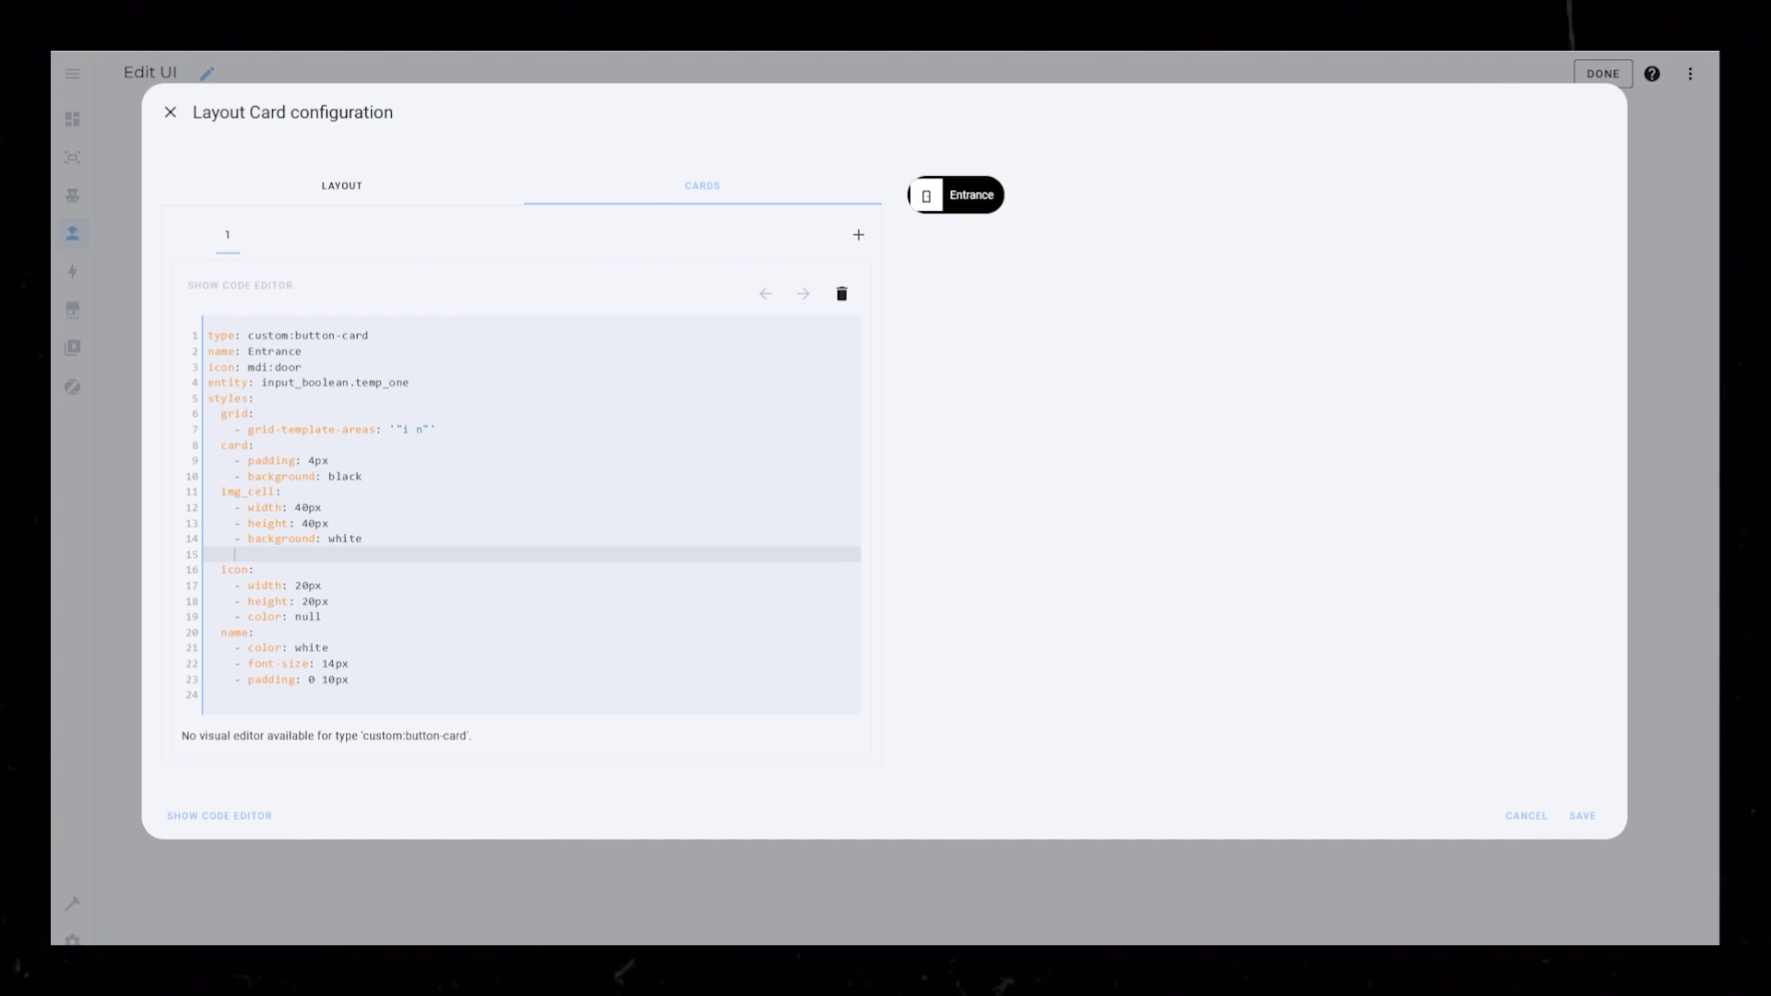
{"action": "type", "text": "radius: 100%"}
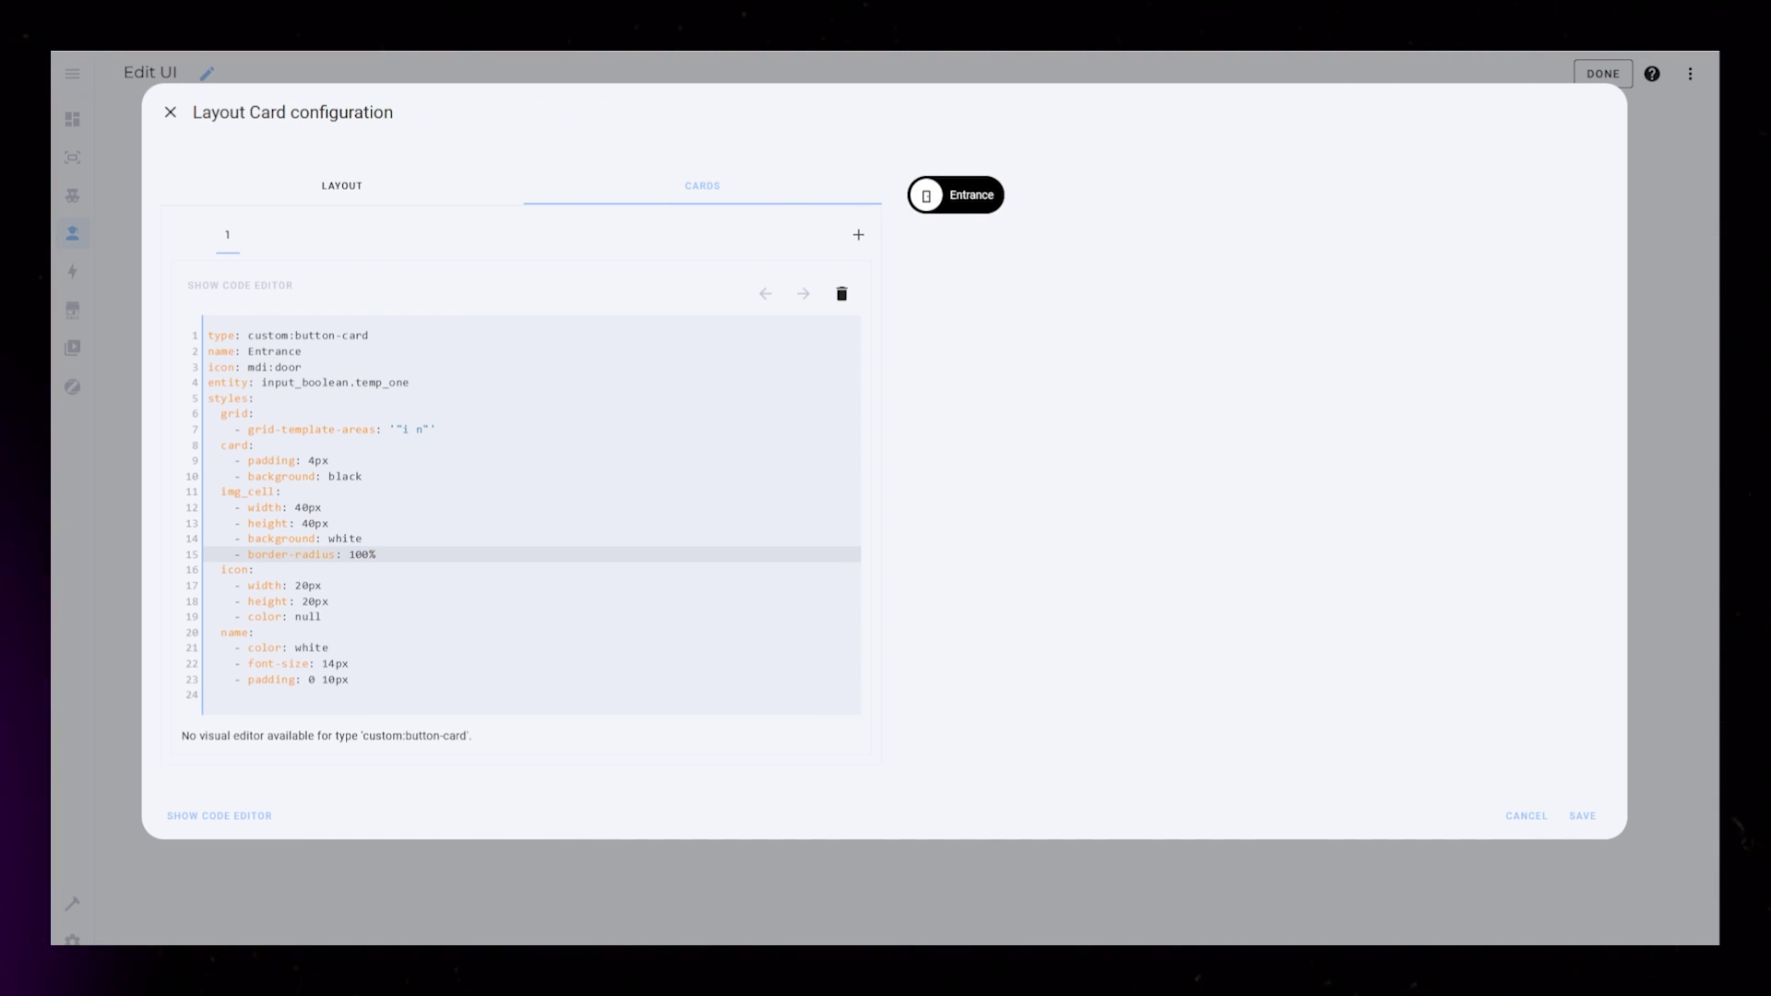
Under the icon styles, set color to black and add a margin-top of 8px.
{"action": "double_click", "coordinate": [307, 617]}
{"action": "type", "text": "black"}
{"action": "key", "text": "Return"}
{"action": "type", "text": "- marg"}
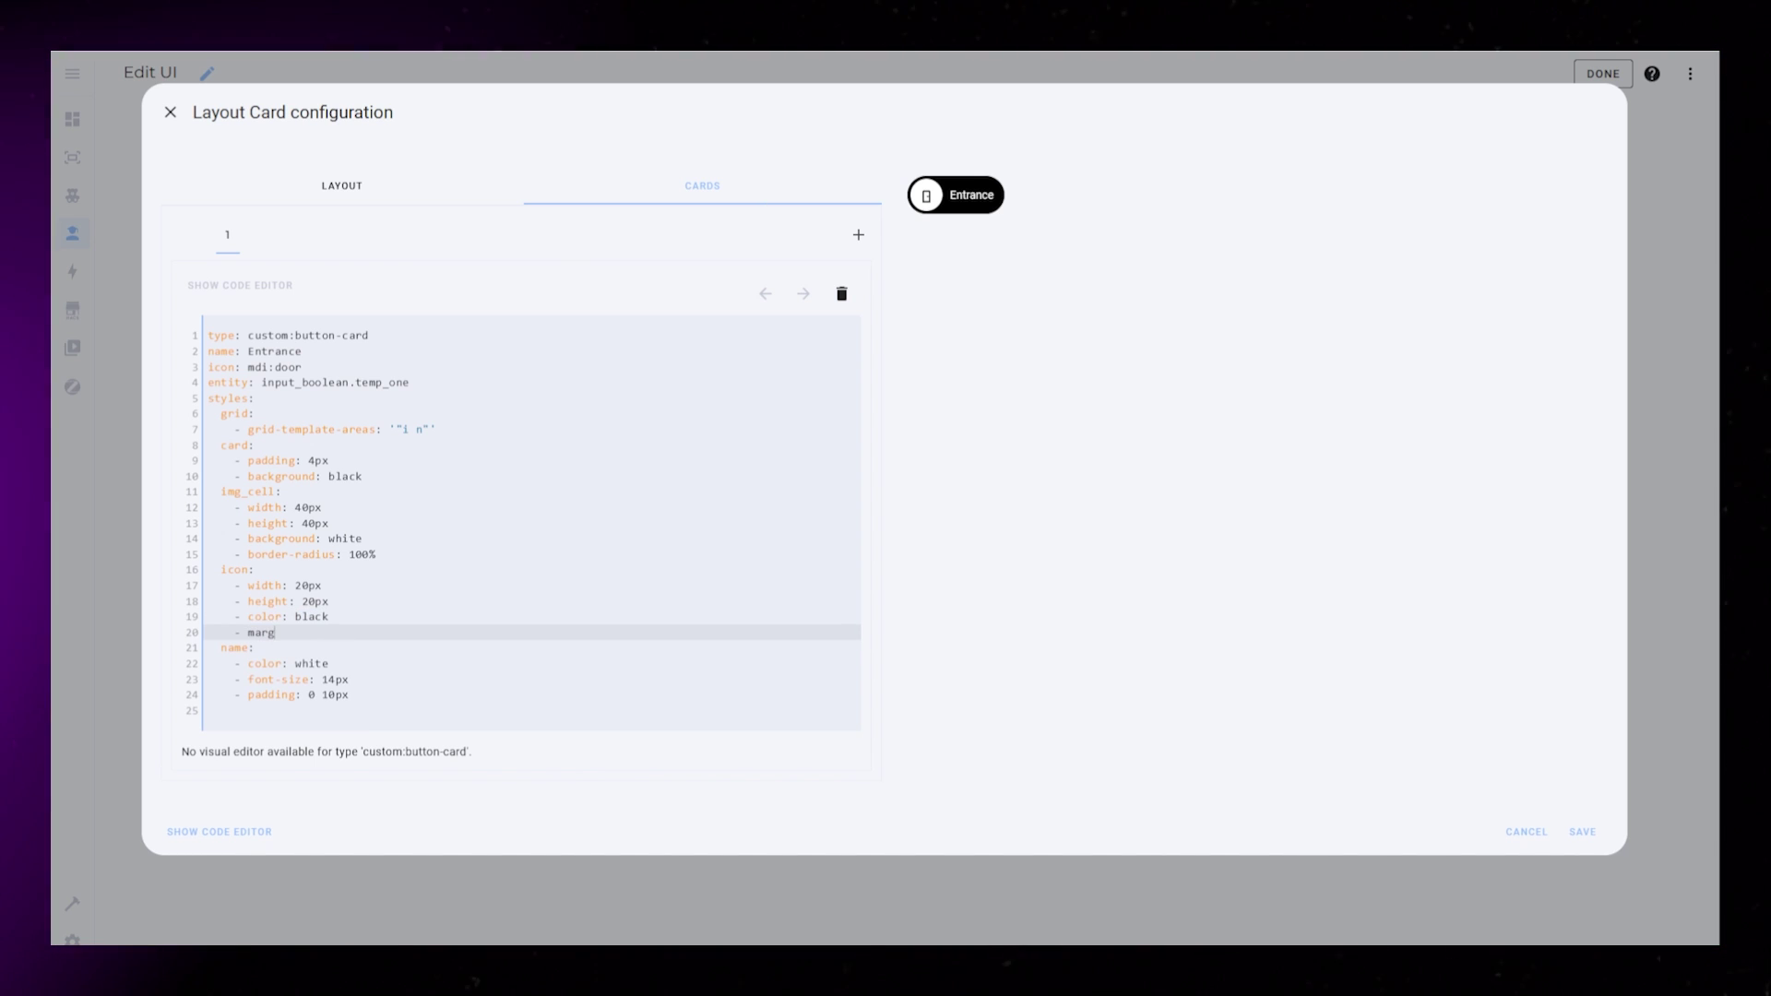
{"action": "type", "text": "in-top: 7px"}
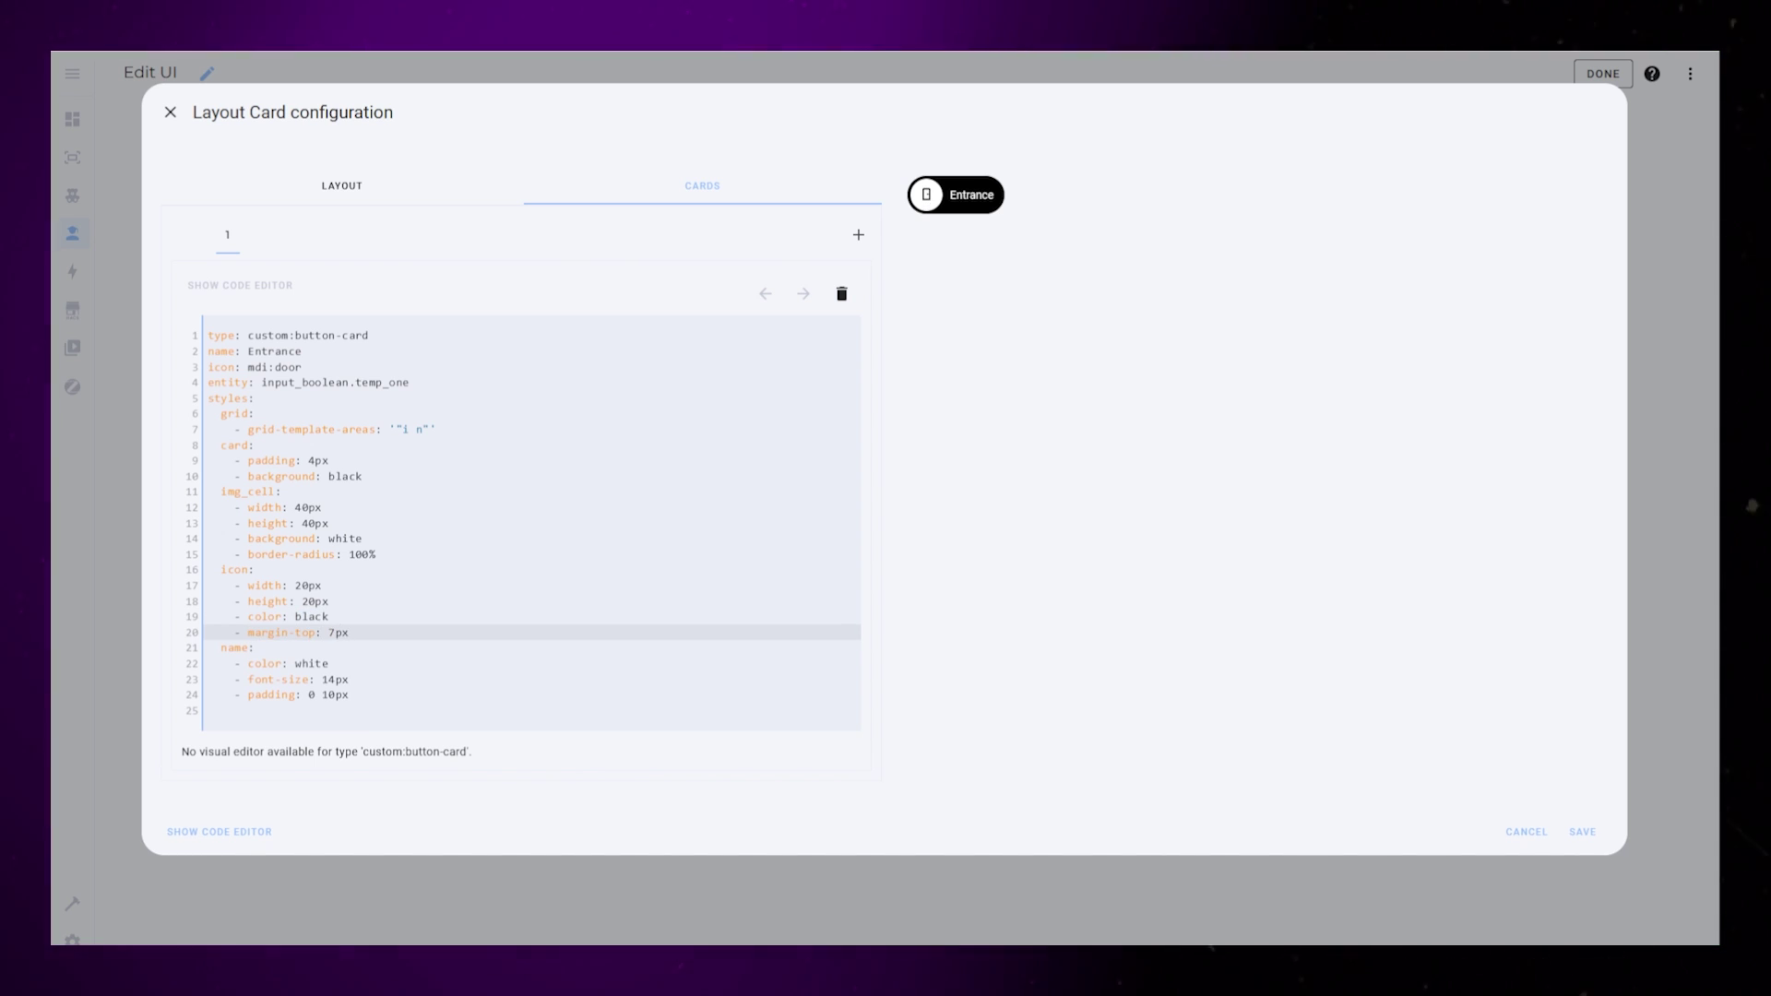
{"action": "key", "text": "Left"}
{"action": "key", "text": "Left"}
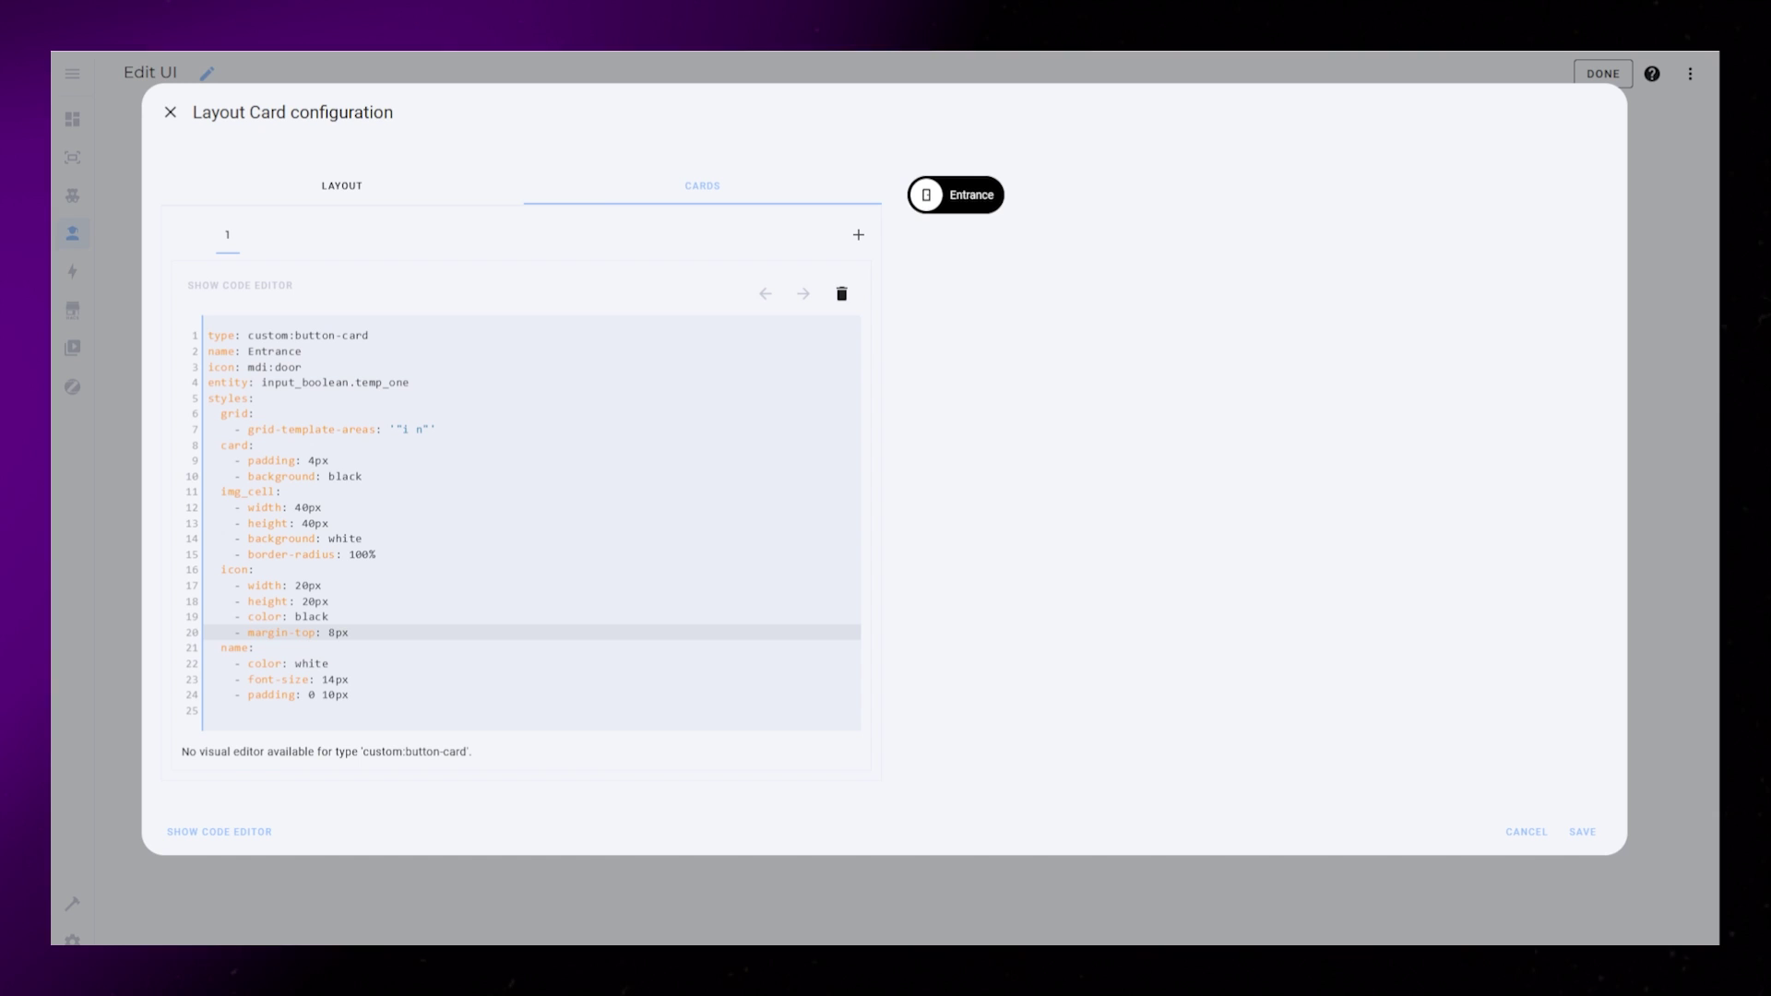
Add a tap_action with action toggle below the entity line, followed by blank lines before the styles block.
{"action": "left_click", "coordinate": [427, 553]}
{"action": "left_click", "coordinate": [425, 382]}
{"action": "key", "text": "Return"}
{"action": "type", "text": "tap_ac"}
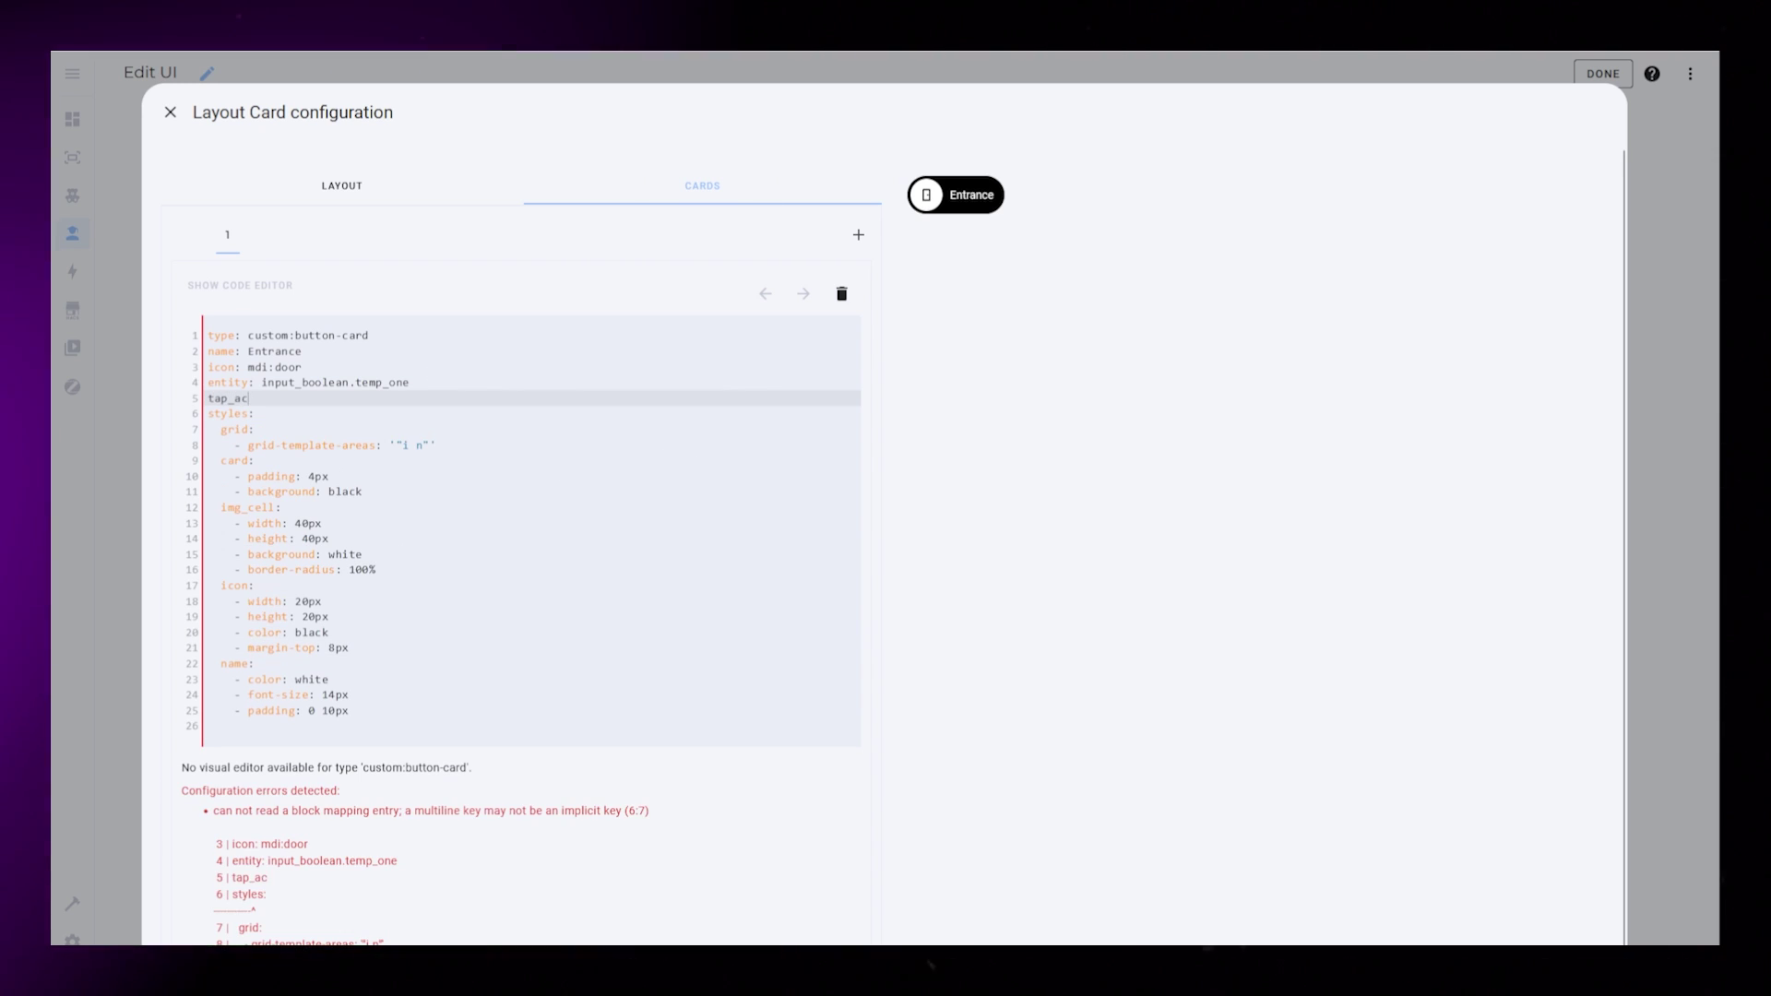
{"action": "type", "text": "tion:"}
{"action": "key", "text": "Return"}
{"action": "type", "text": "action:"}
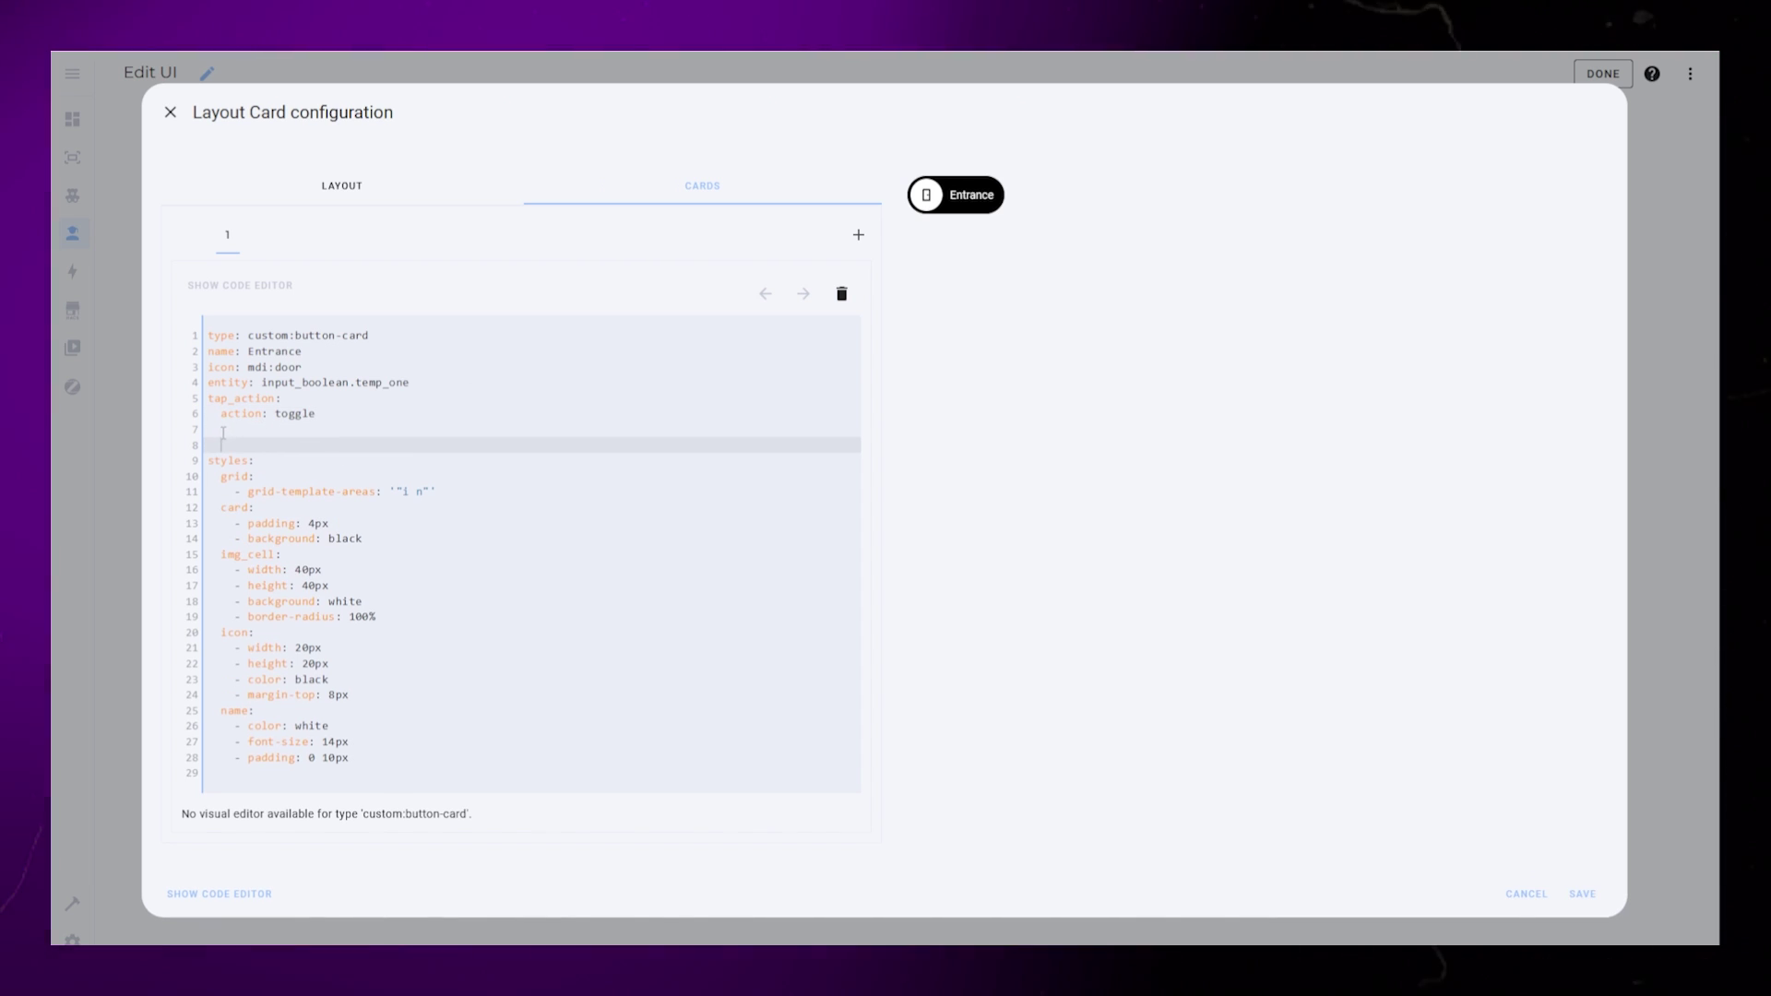
{"action": "key", "text": "Return"}
{"action": "left_click", "coordinate": [217, 439]}
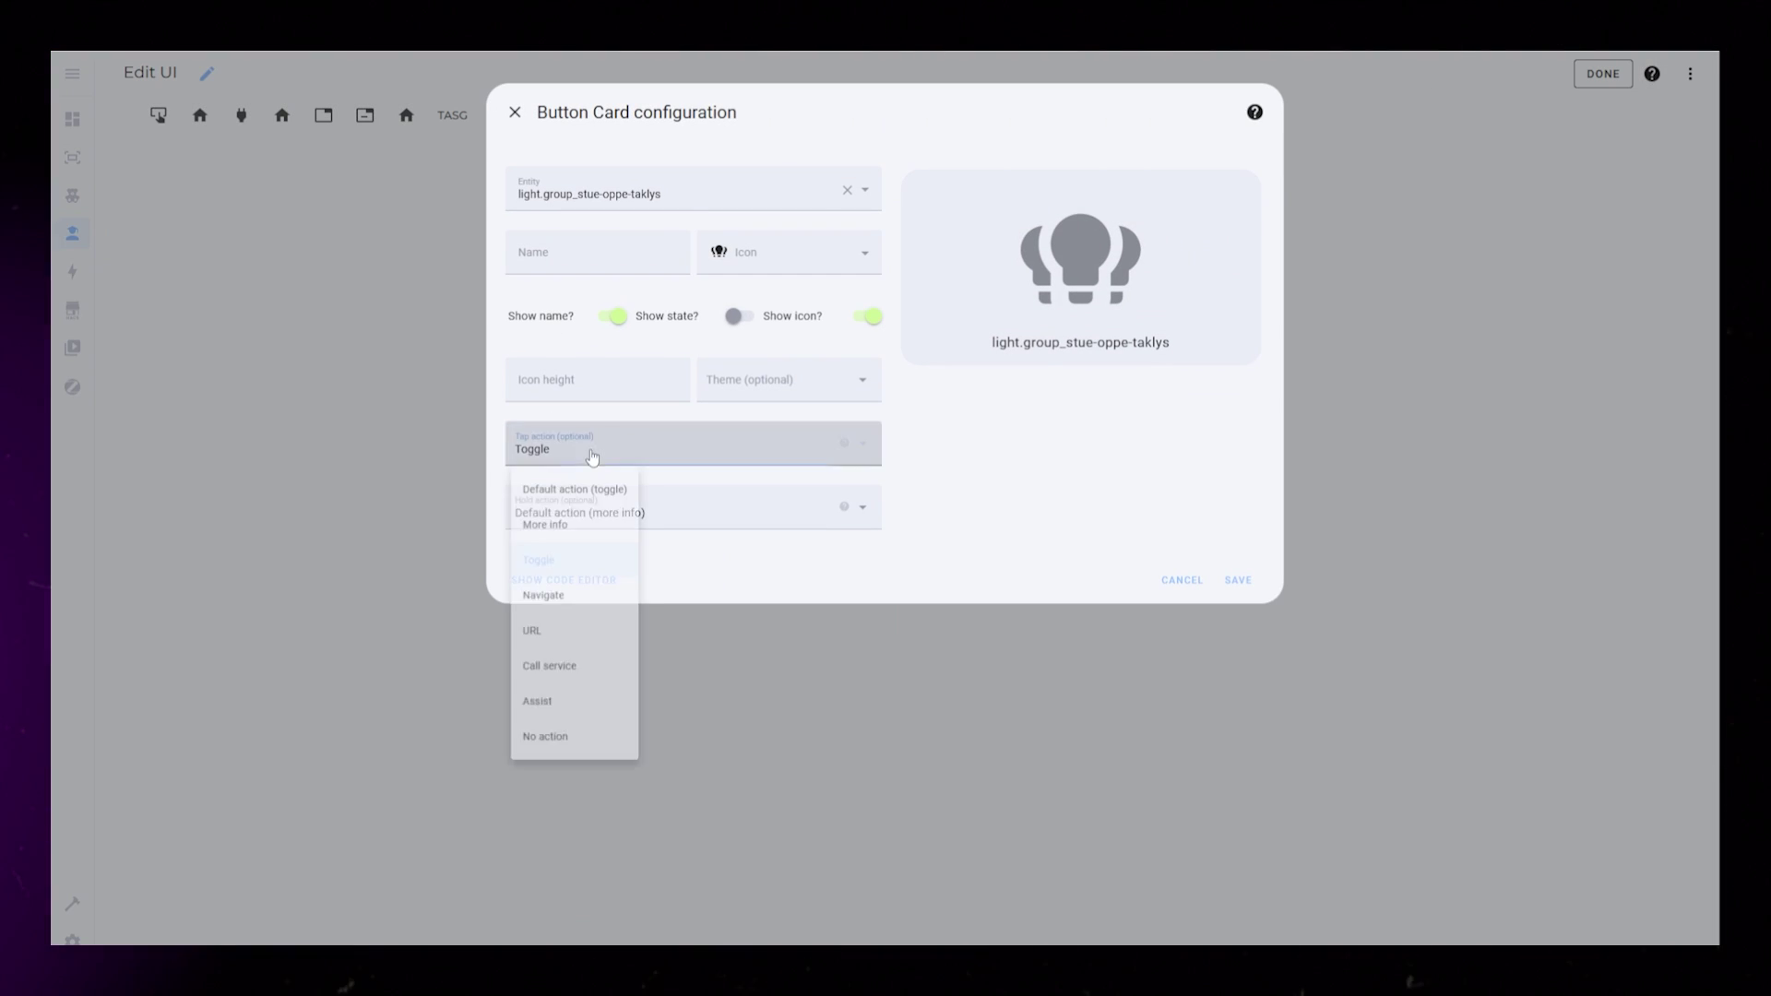
In a new standard Button card, set the tap action to Call service with the service media_player: Next.
{"action": "left_click", "coordinate": [572, 537]}
{"action": "left_click", "coordinate": [590, 449]}
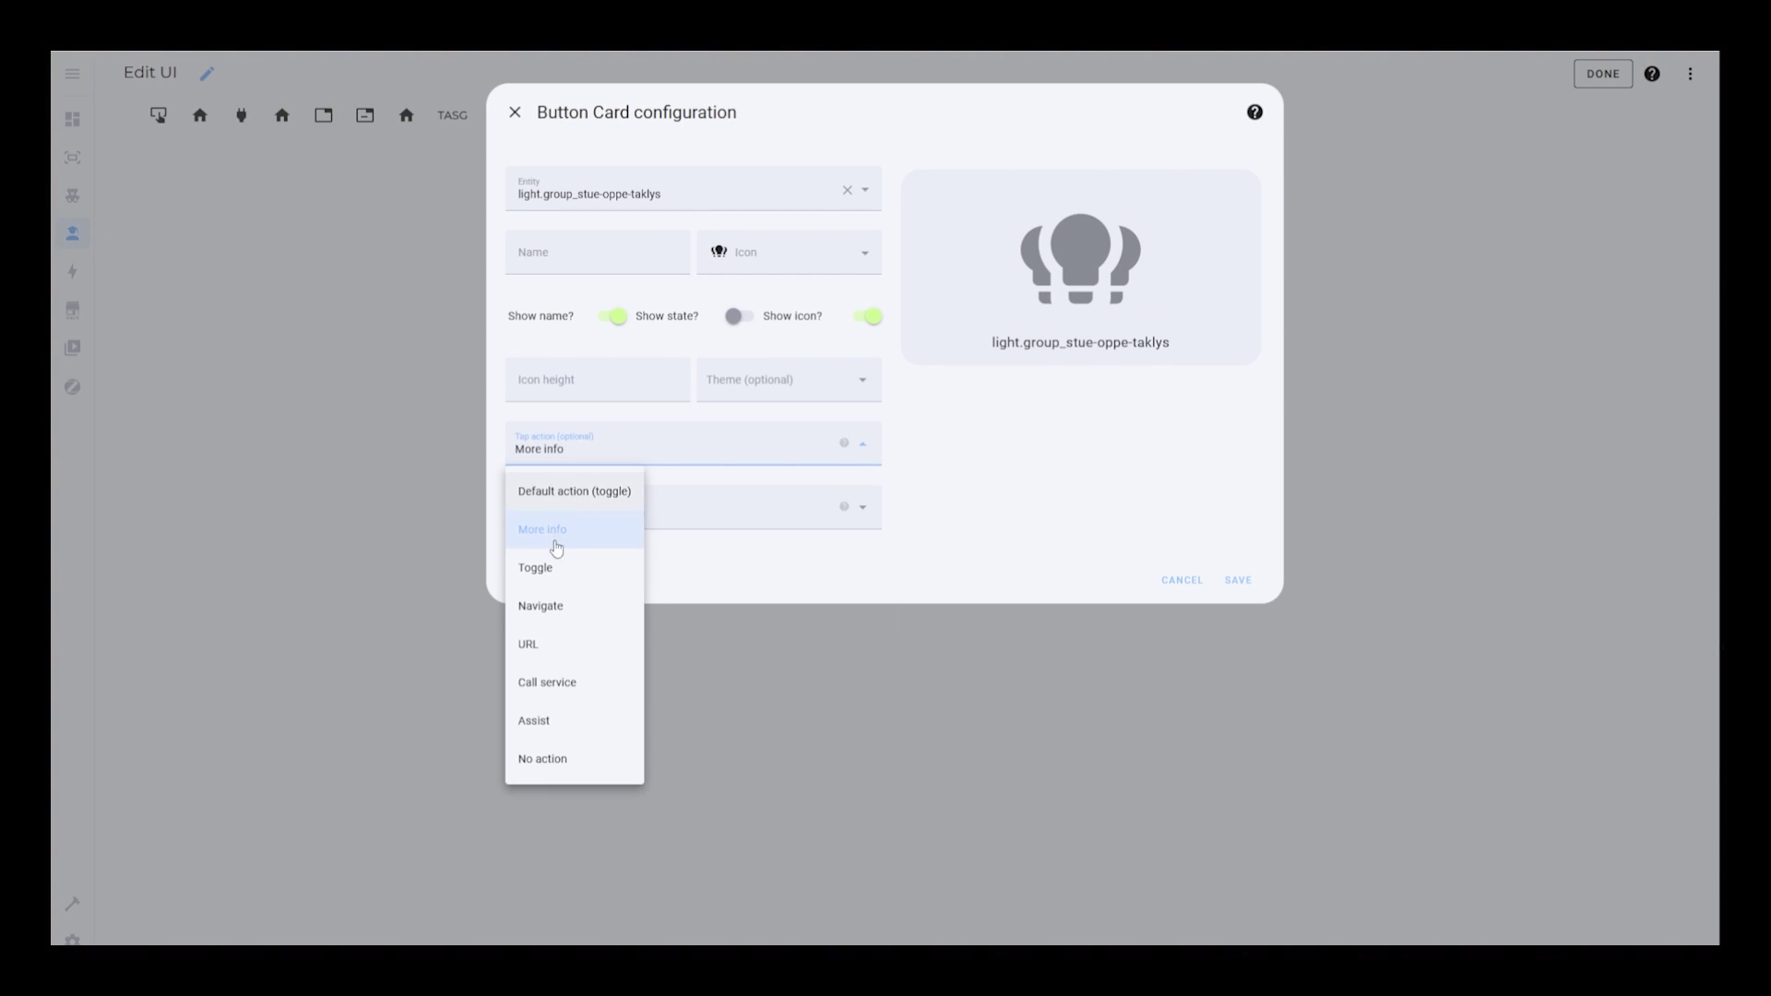
{"action": "left_click", "coordinate": [553, 682]}
{"action": "left_click", "coordinate": [580, 499]}
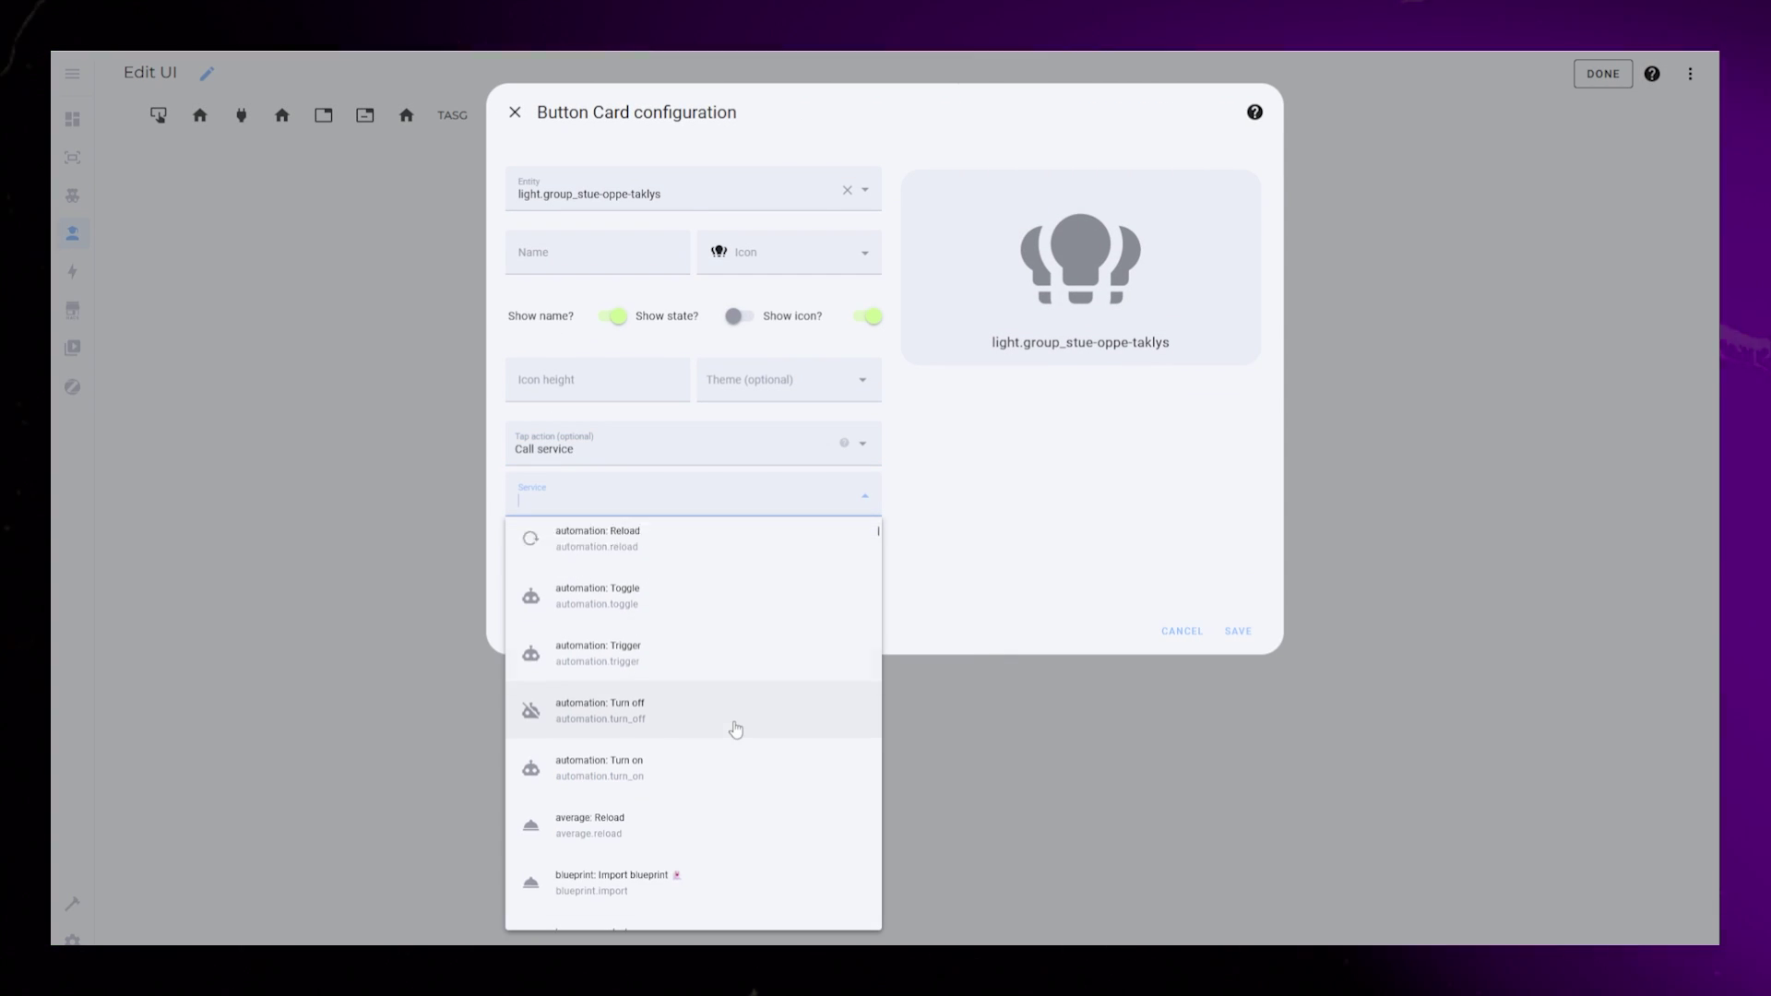
{"action": "scroll", "coordinate": [731, 727], "scroll_direction": "down", "scroll_amount": 6}
{"action": "left_click_drag", "start_coordinate": [885, 613], "coordinate": [882, 723]}
{"action": "left_click", "coordinate": [766, 728]}
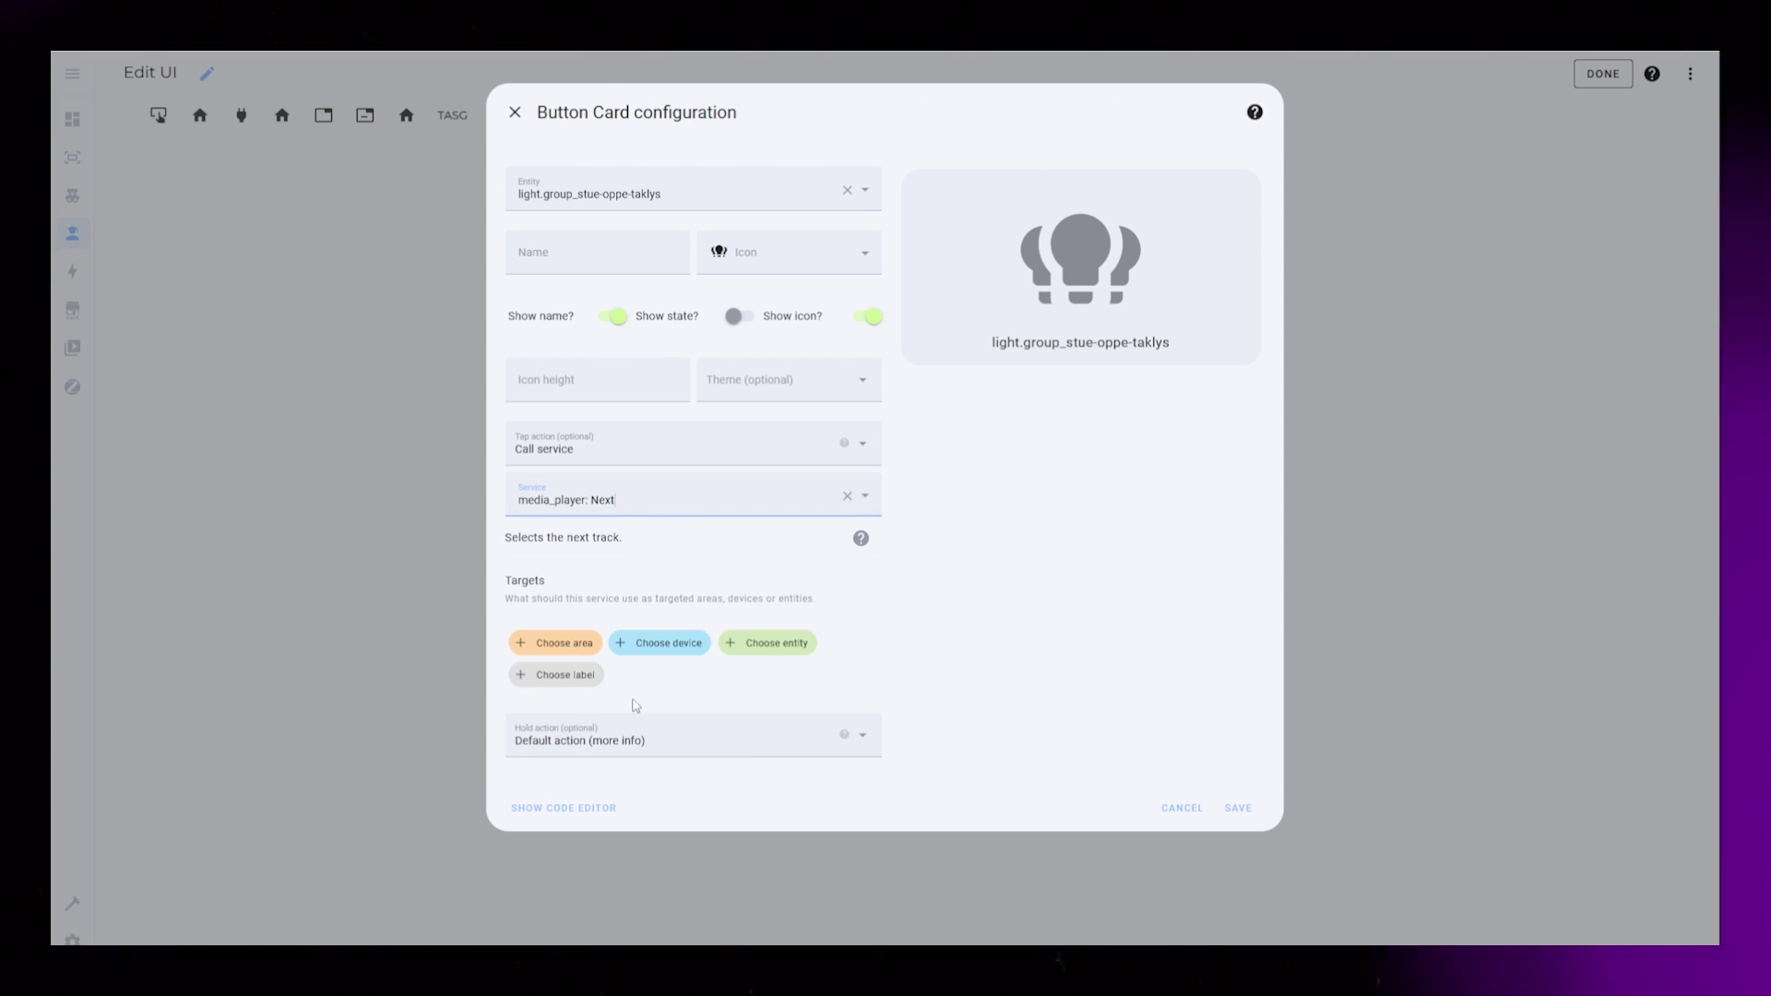
Target the service call at the entity media_player.samsung_tv2 and show the Button card's code.
{"action": "left_click", "coordinate": [759, 656]}
{"action": "left_click", "coordinate": [585, 710]}
{"action": "left_click", "coordinate": [582, 841]}
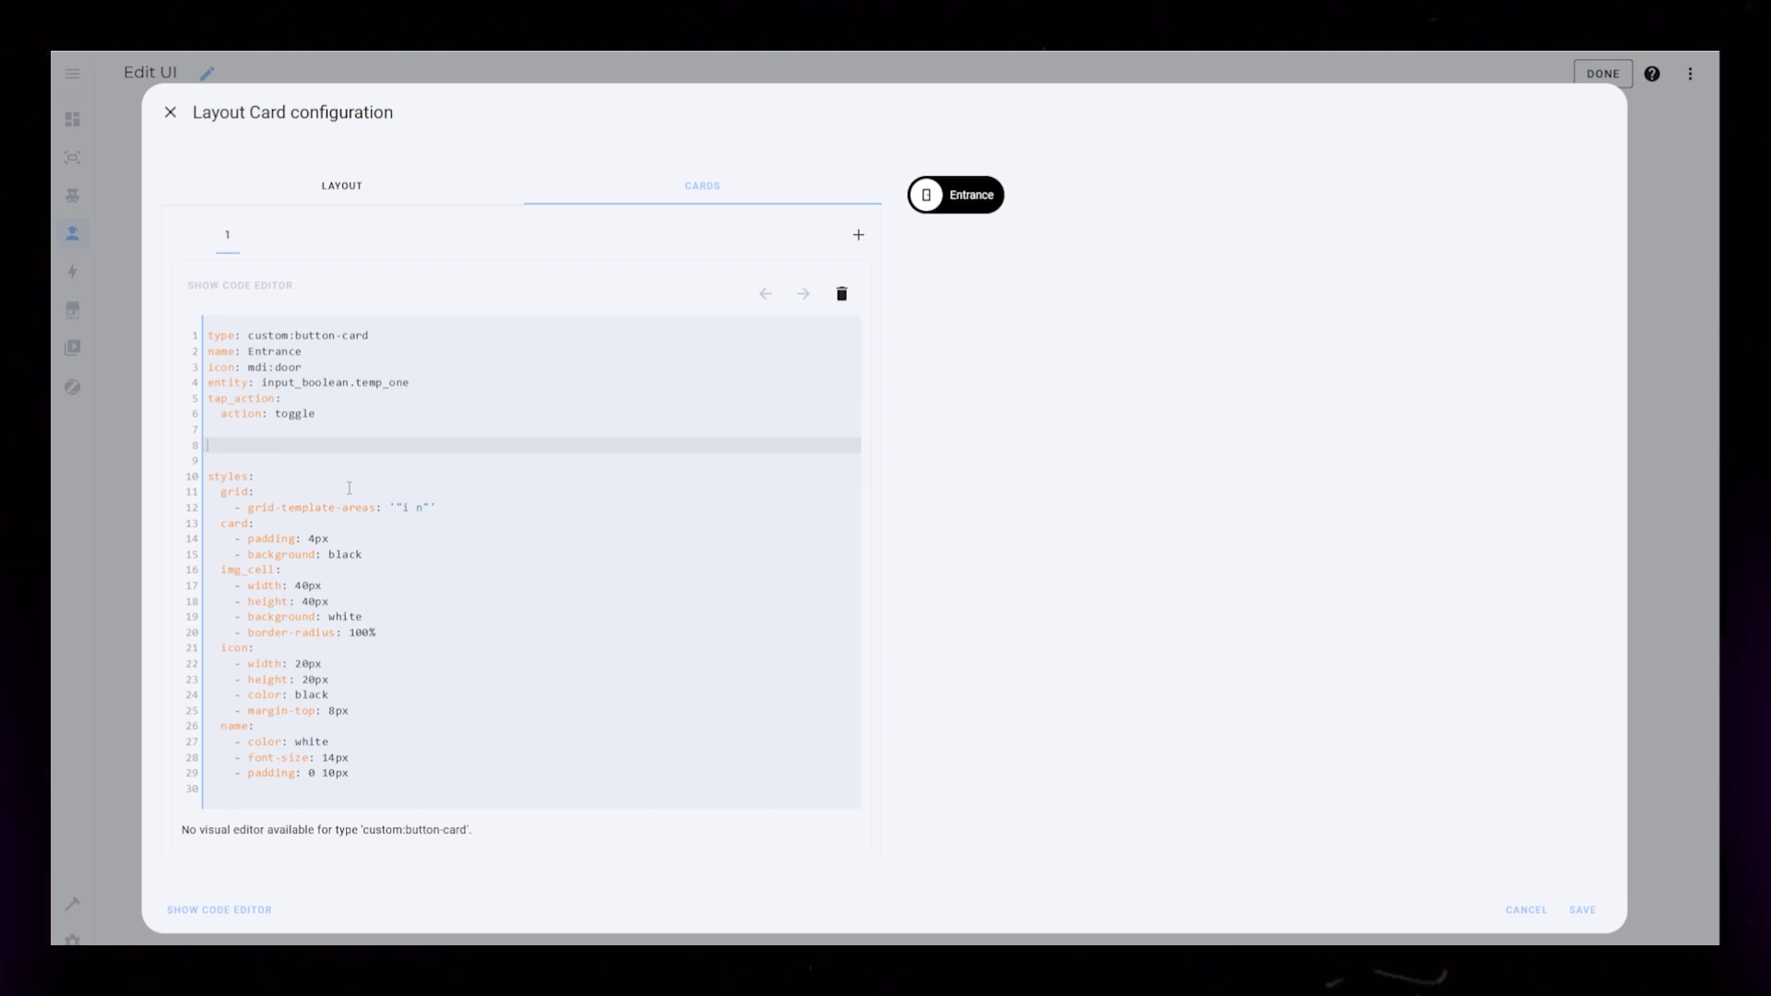
In the Entrance button card, add a state block with value 'off' and icon mdi:door-open.
{"action": "type", "text": "state:"}
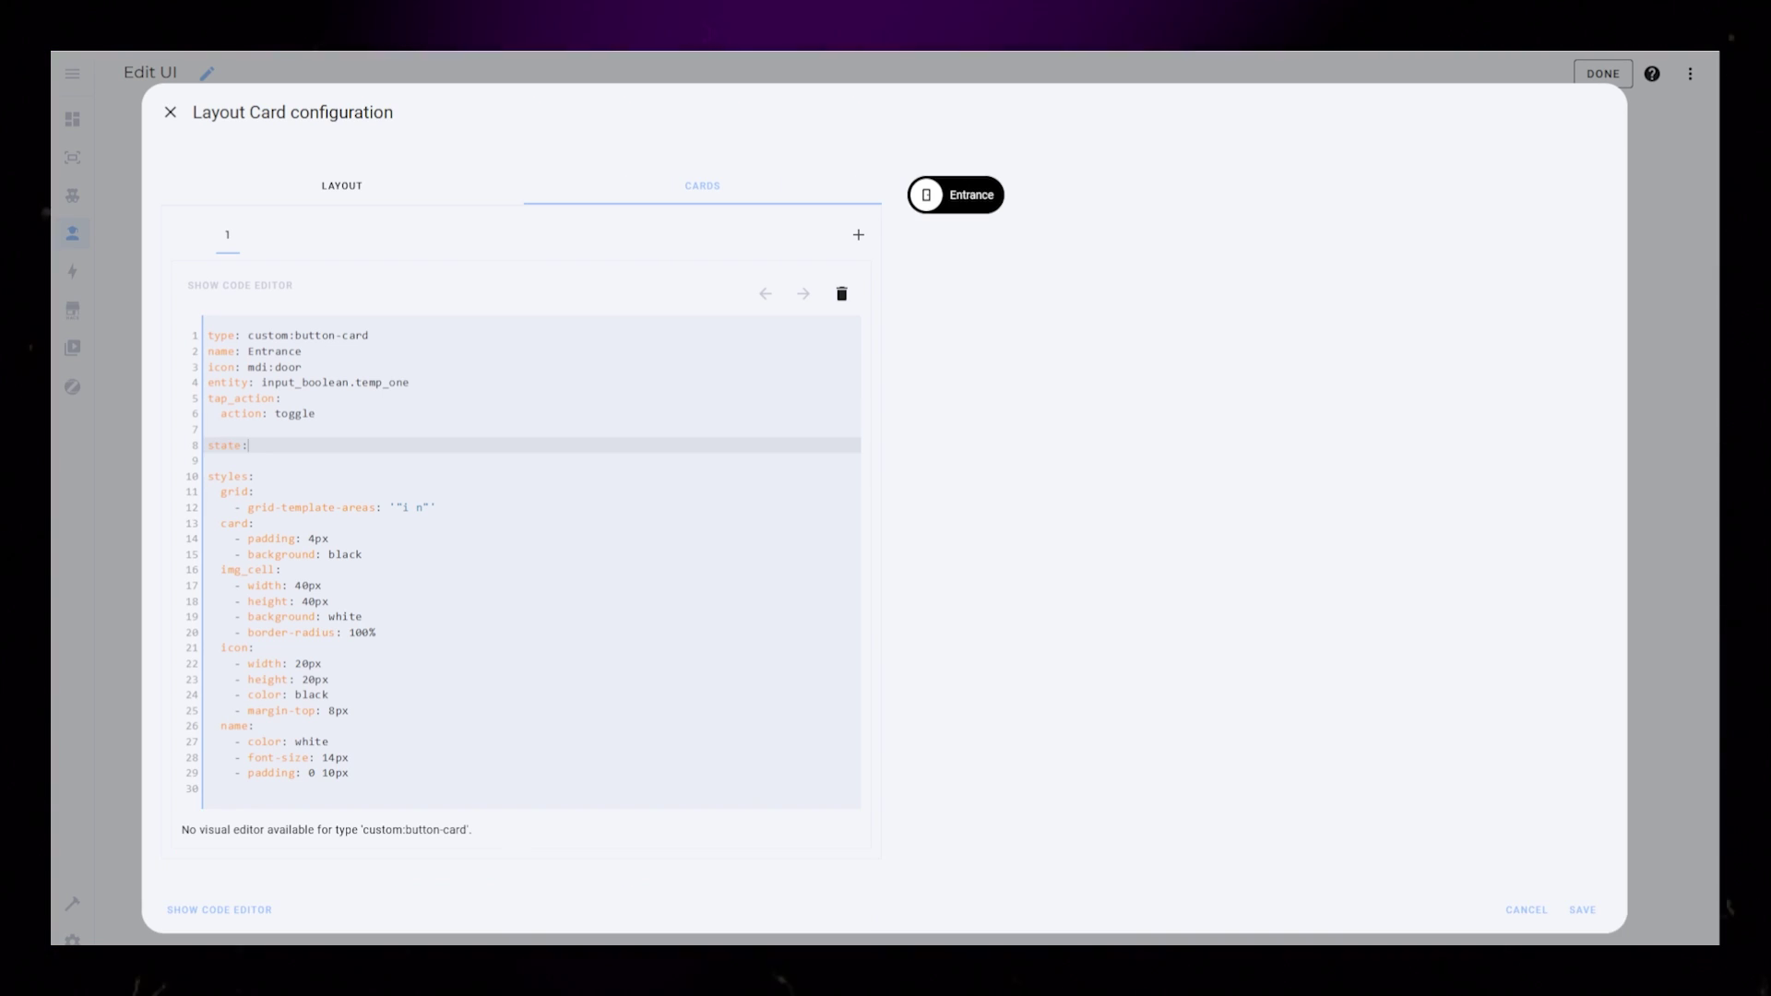
{"action": "key", "text": "Return"}
{"action": "type", "text": "- value: "}
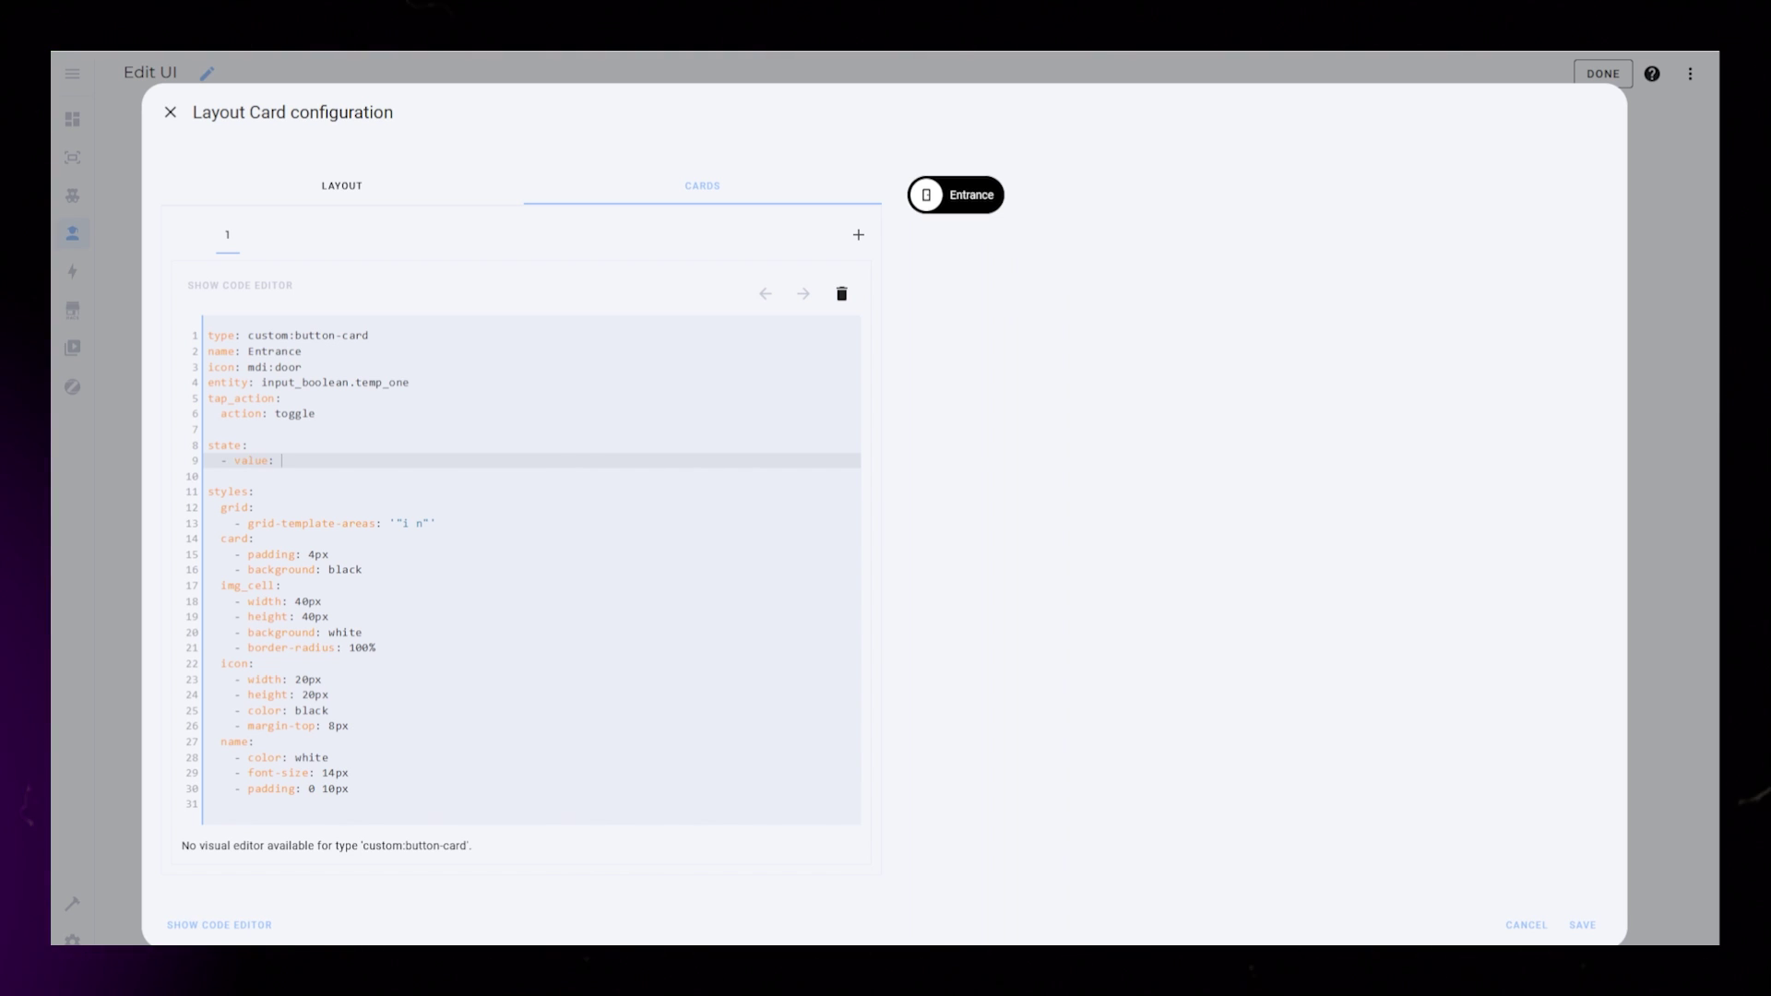
{"action": "type", "text": "'off"}
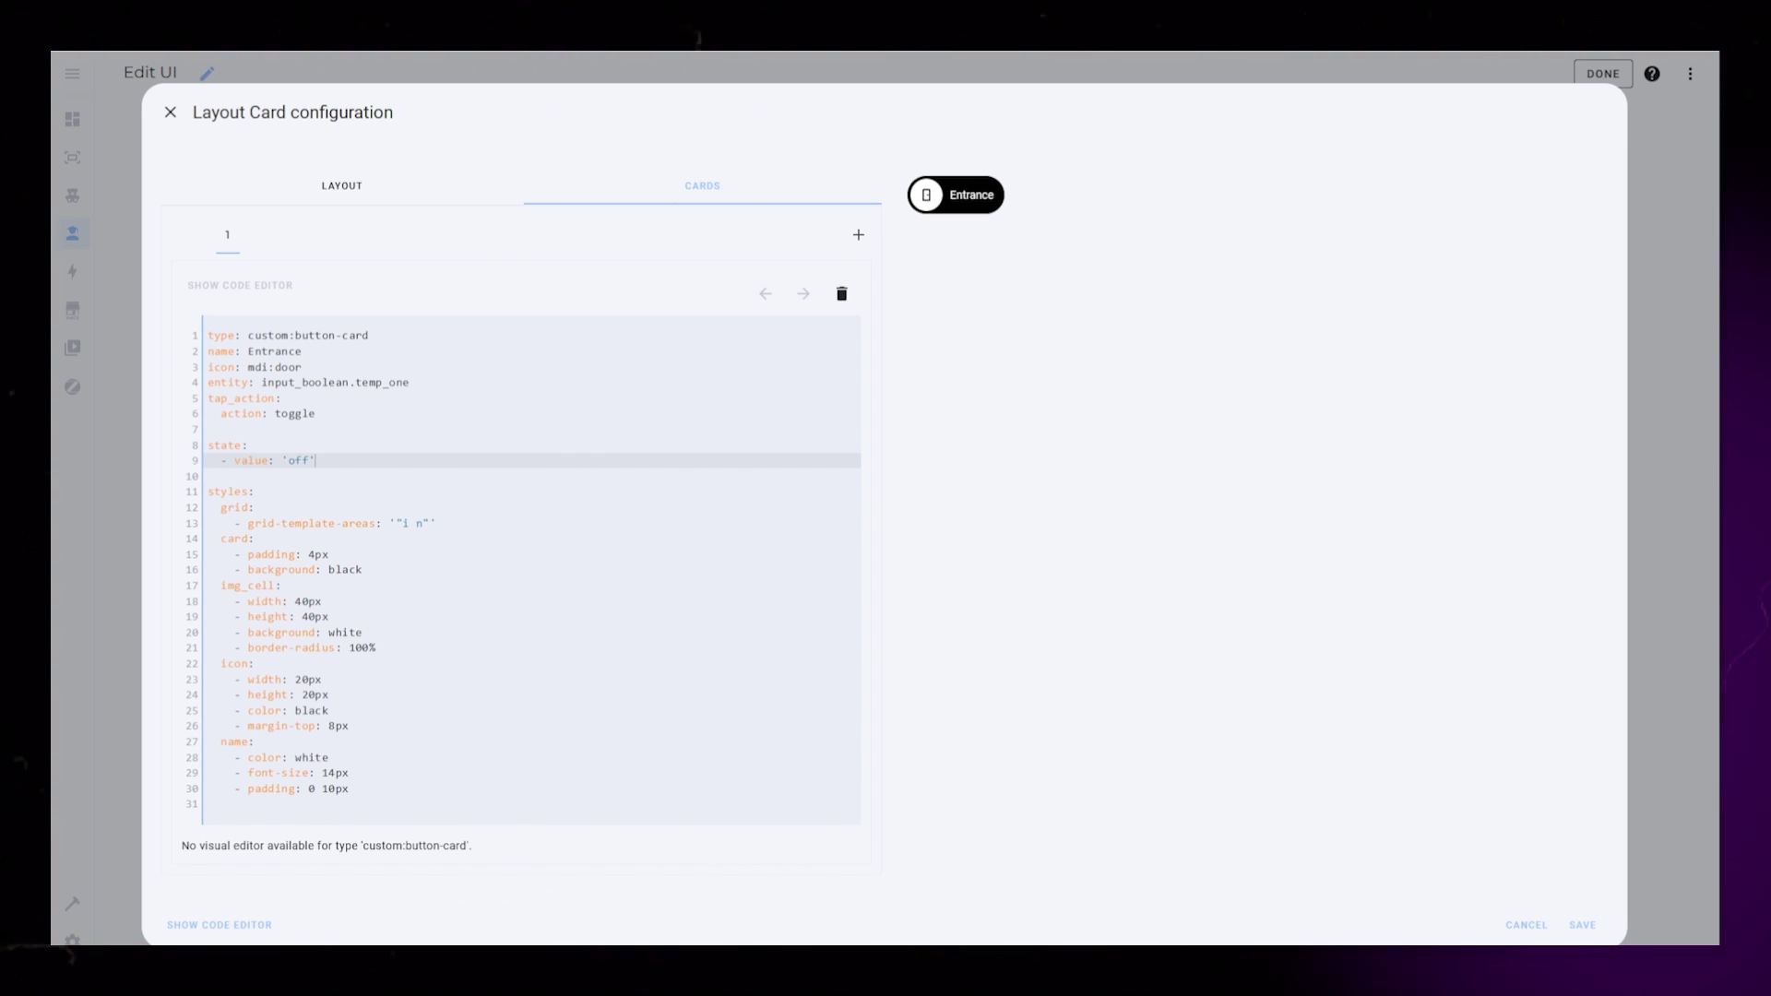
{"action": "key", "text": "Return"}
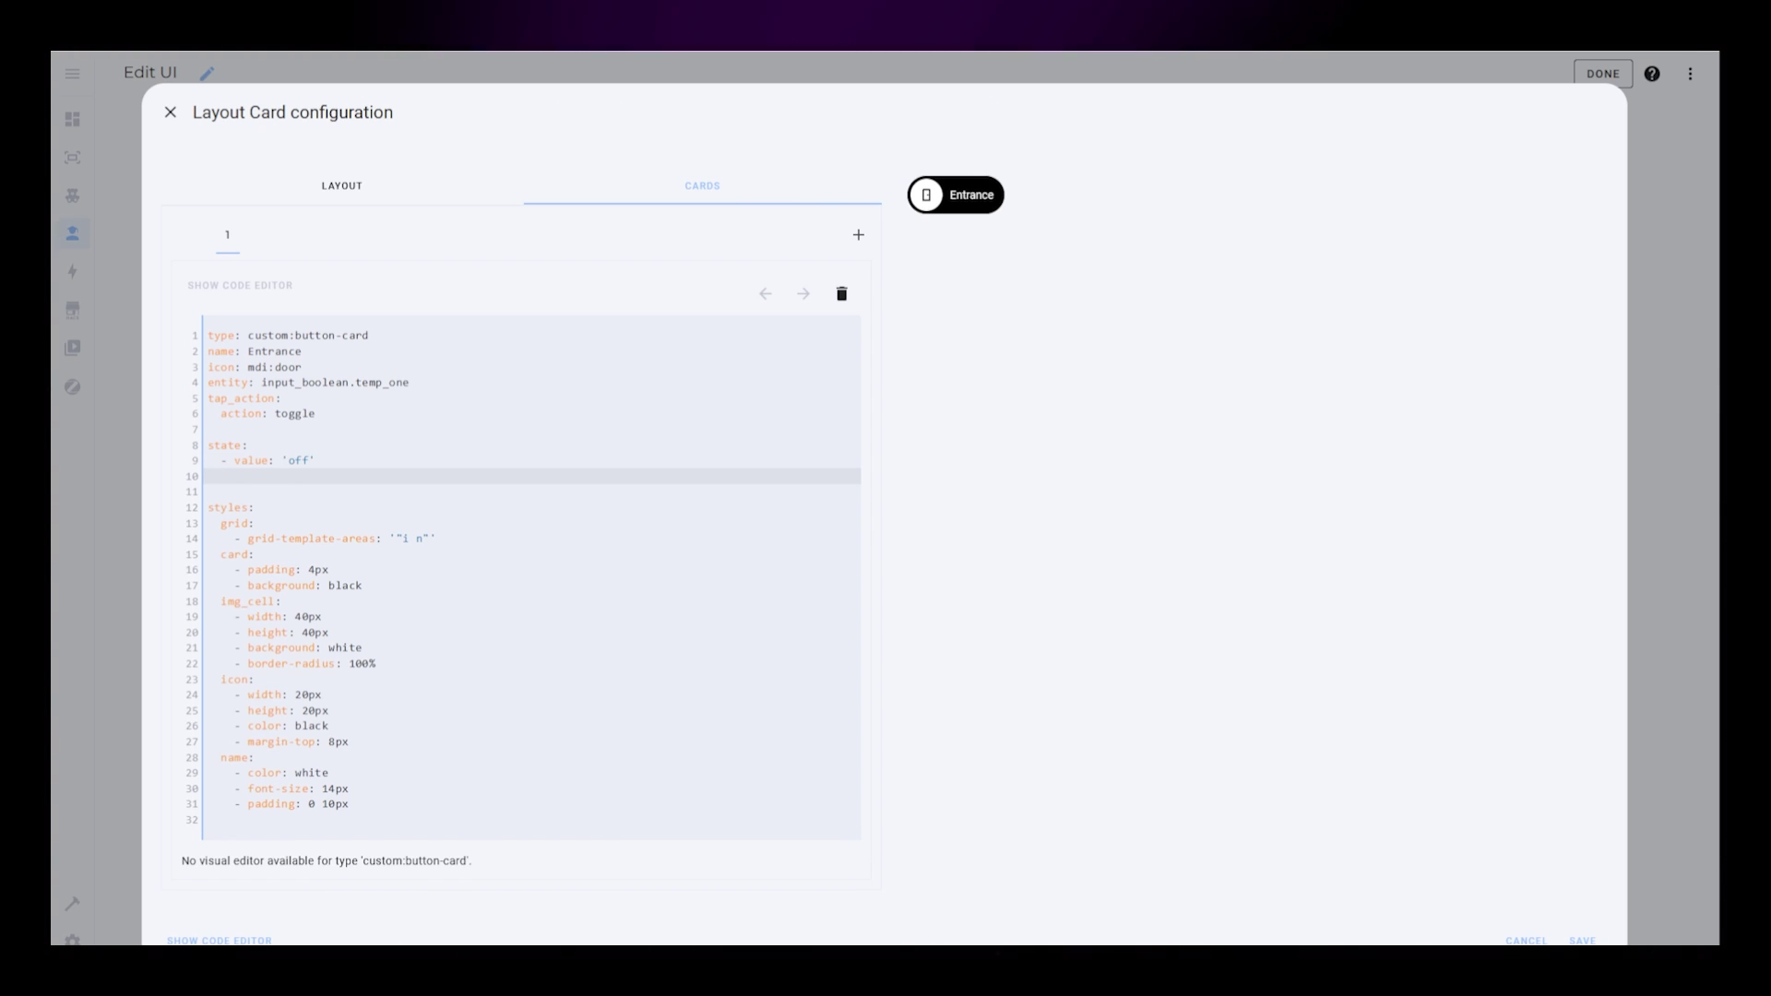
{"action": "type", "text": "icon: mdi:door-open"}
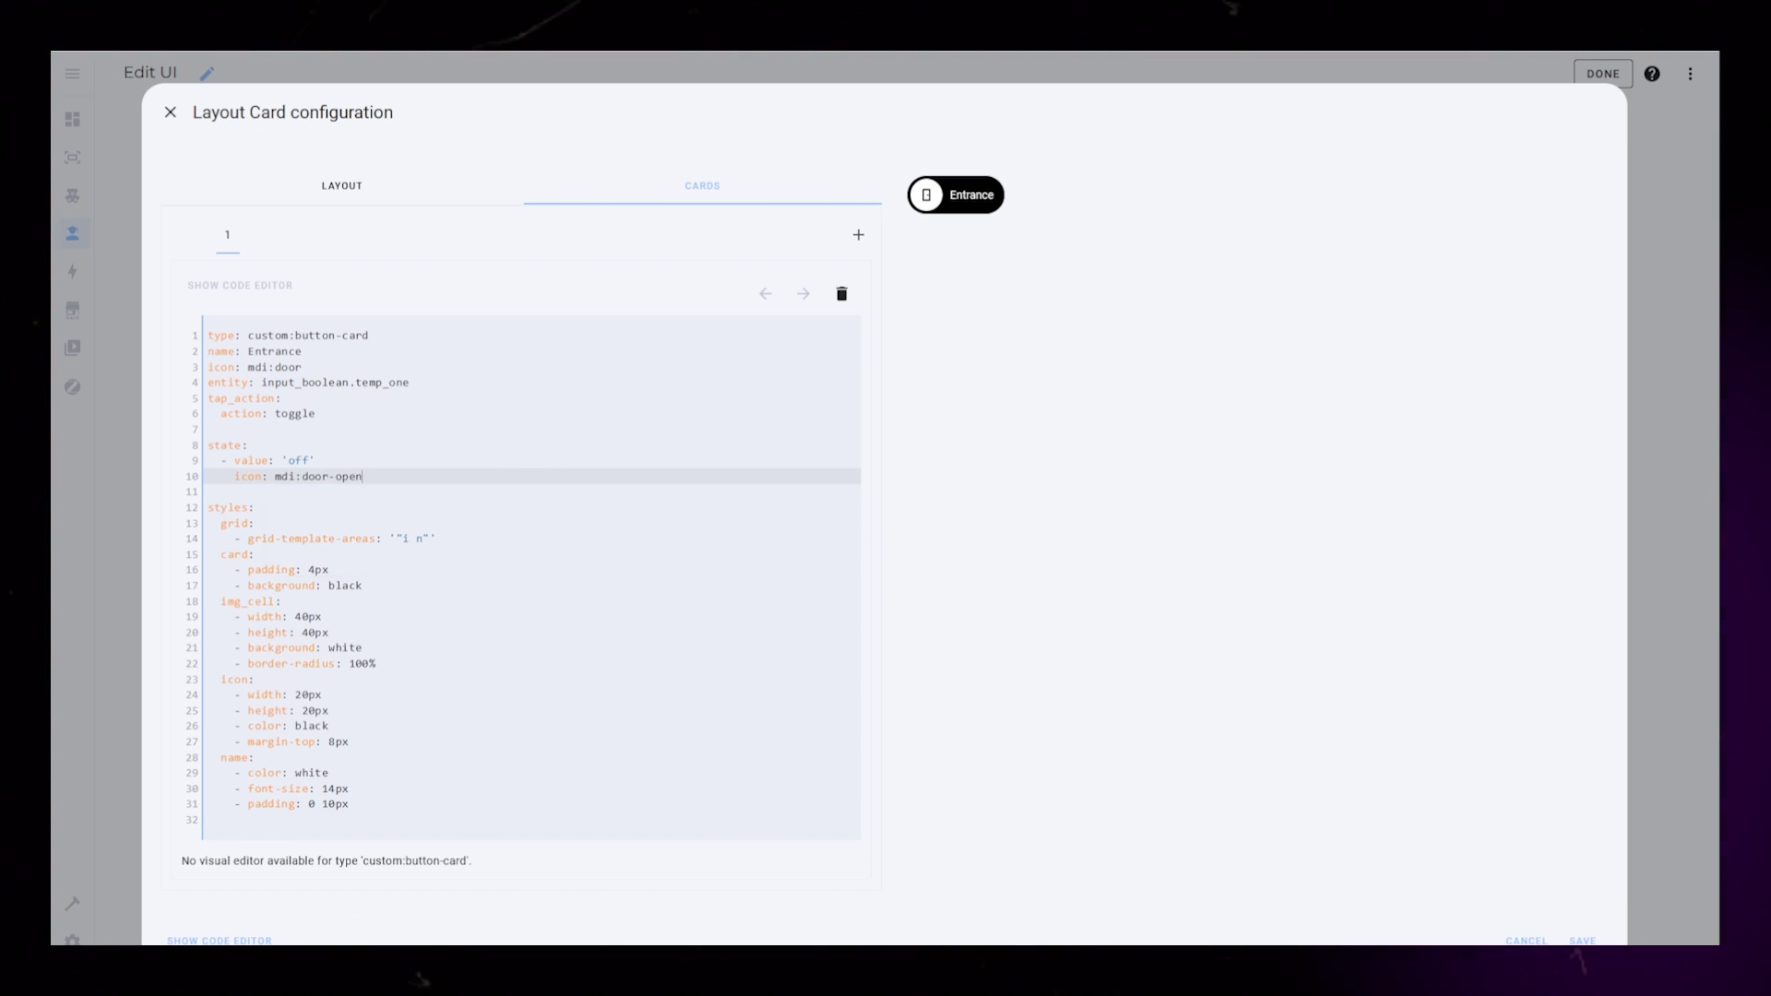
Under the 'off' state, add a styles block that sets the name color to black.
{"action": "key", "text": "Return"}
{"action": "type", "text": "styles:"}
{"action": "key", "text": "Return"}
{"action": "type", "text": "name:"}
{"action": "key", "text": "Return"}
{"action": "type", "text": "- color: black"}
{"action": "key", "text": "Return"}
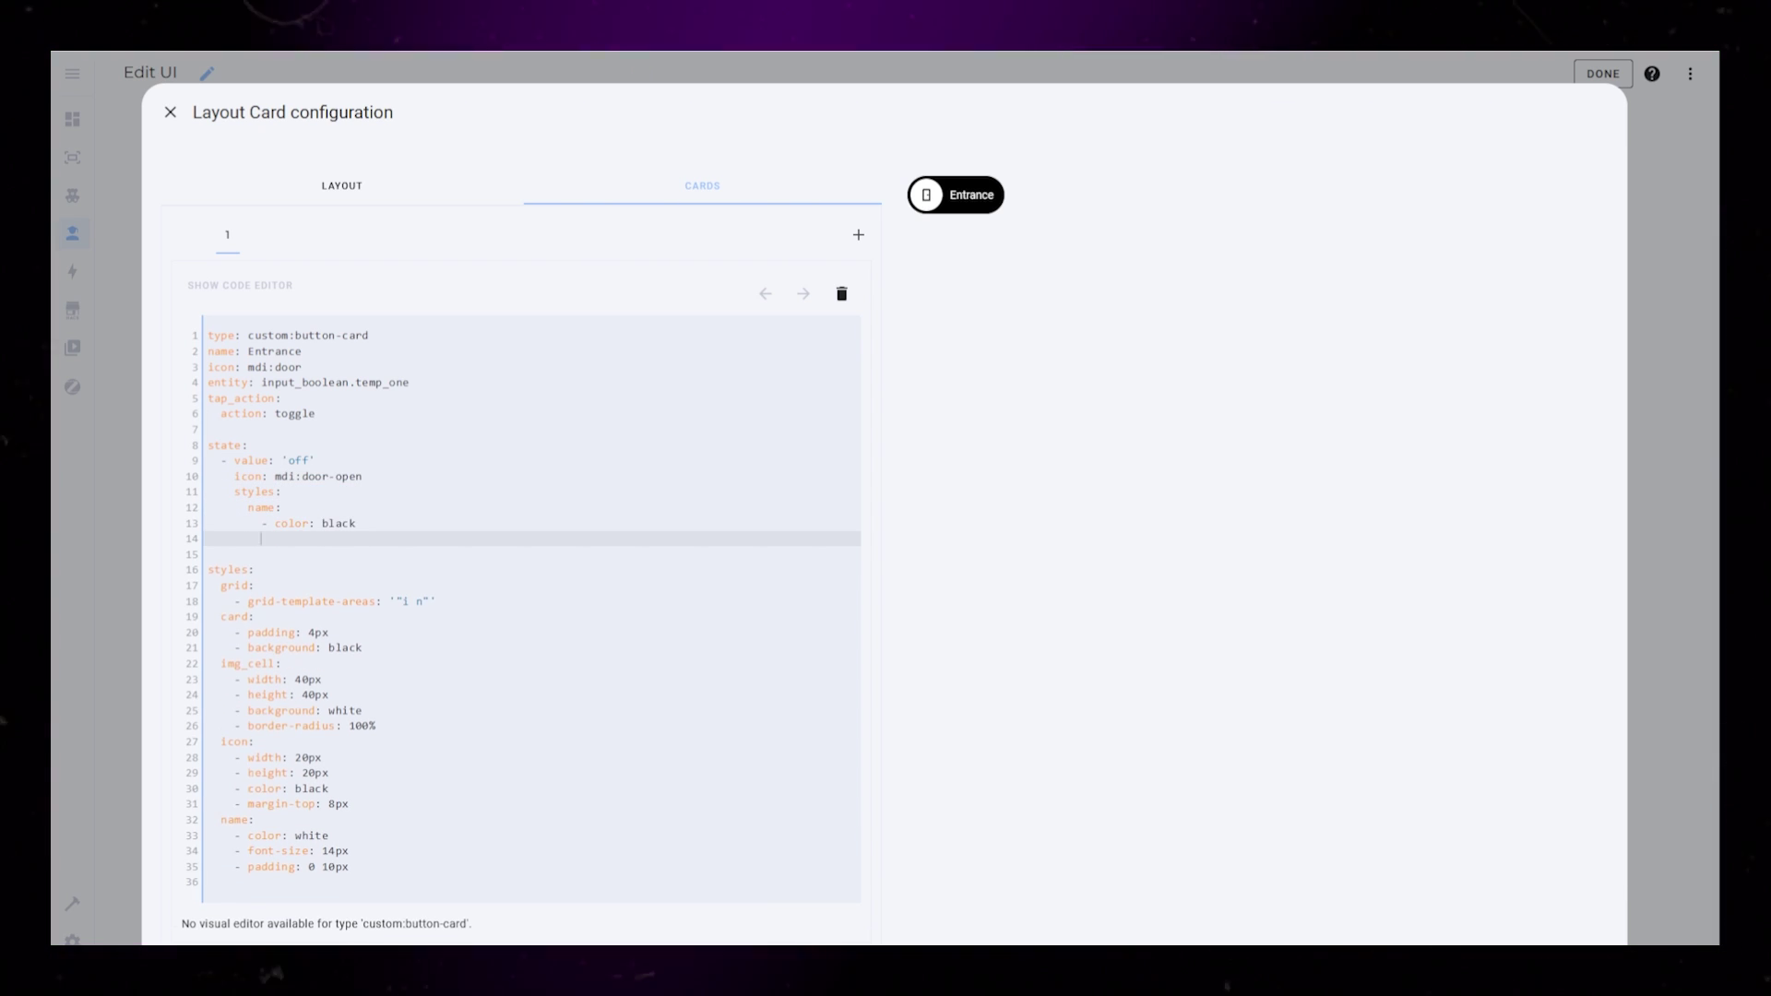
In the 'off' state styles, add a card entry with background '#FA7070'.
{"action": "key", "text": "BackSpace"}
{"action": "key", "text": "BackSpace"}
{"action": "type", "text": "card:"}
{"action": "key", "text": "Return"}
{"action": "type", "text": "- background:"}
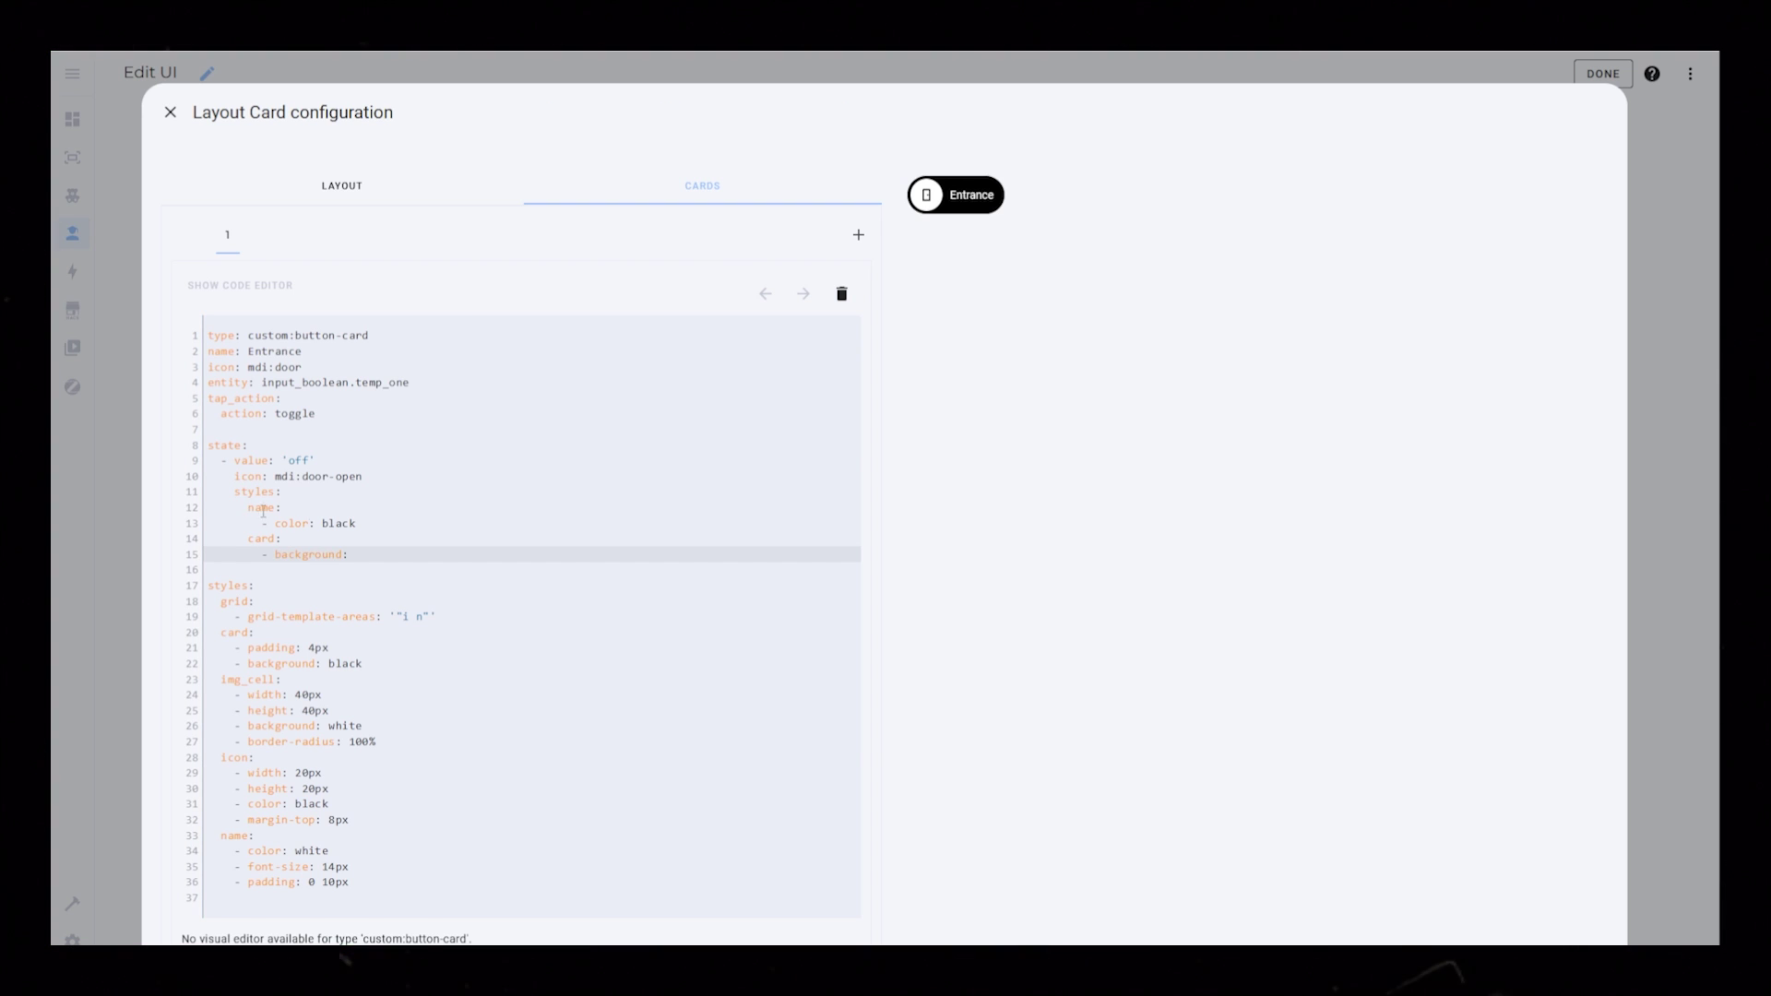
{"action": "type", "text": " '#FA7070'"}
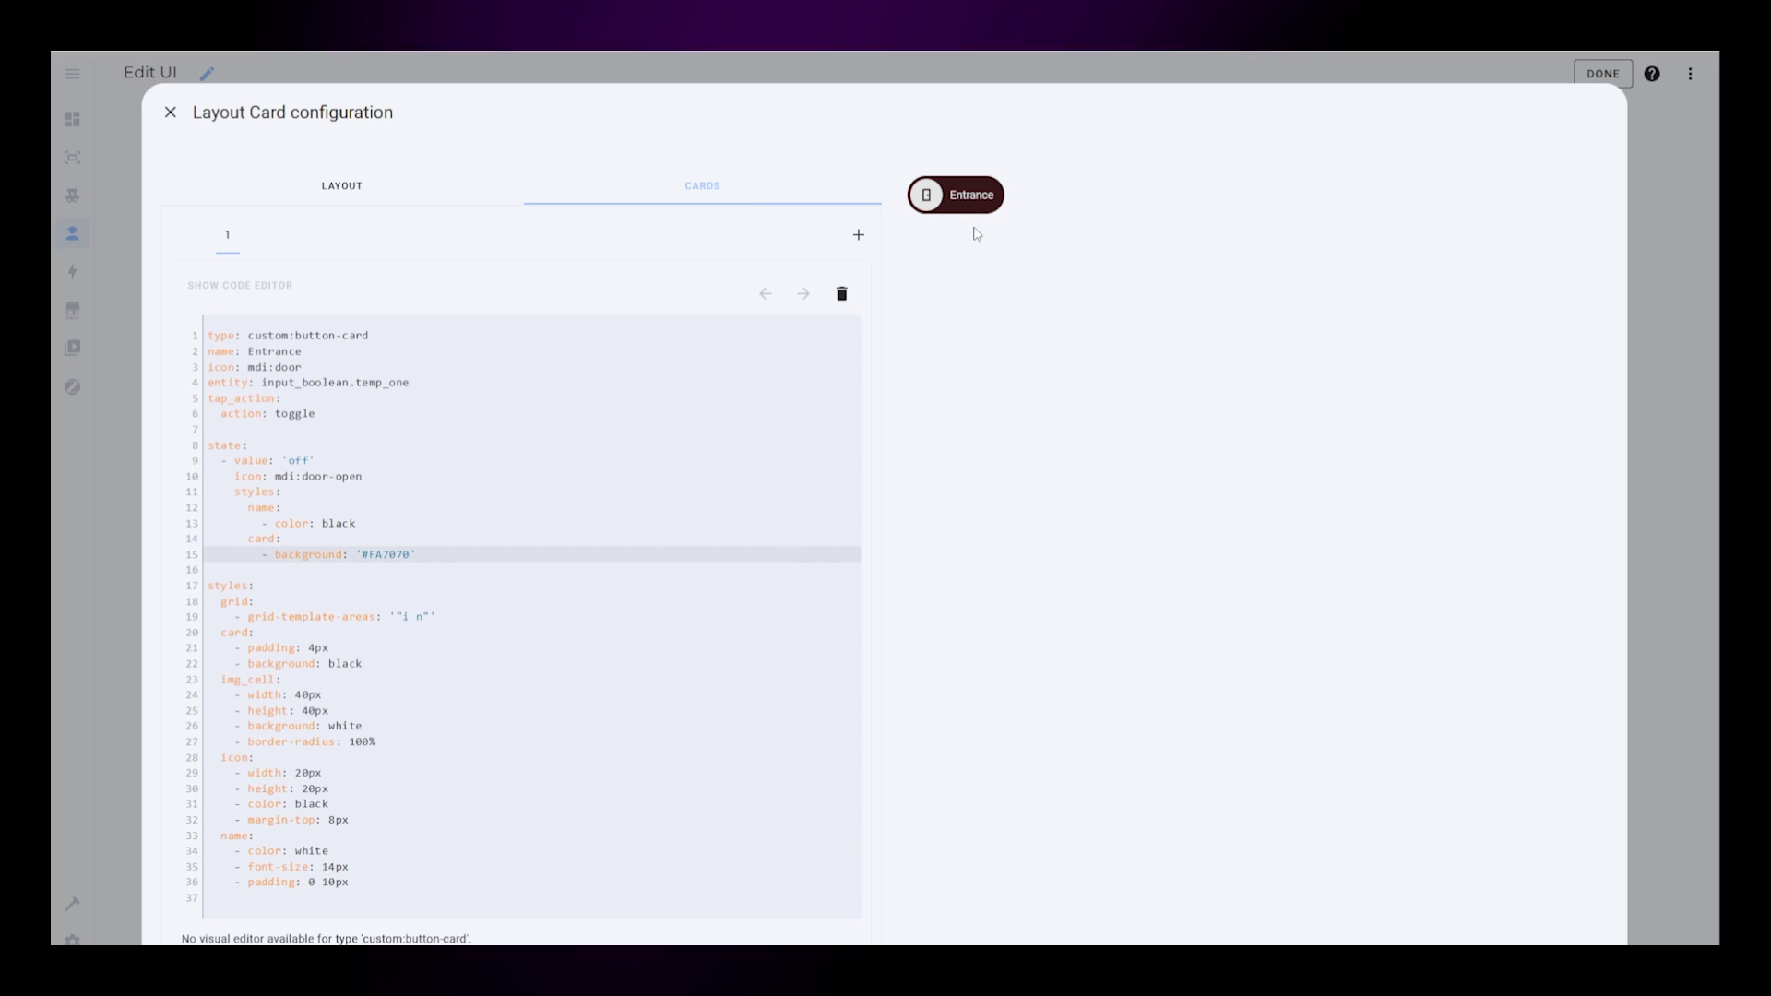
Toggle the Entrance chip in the preview to test its state styling.
{"action": "left_click", "coordinate": [974, 217]}
{"action": "left_click", "coordinate": [975, 214]}
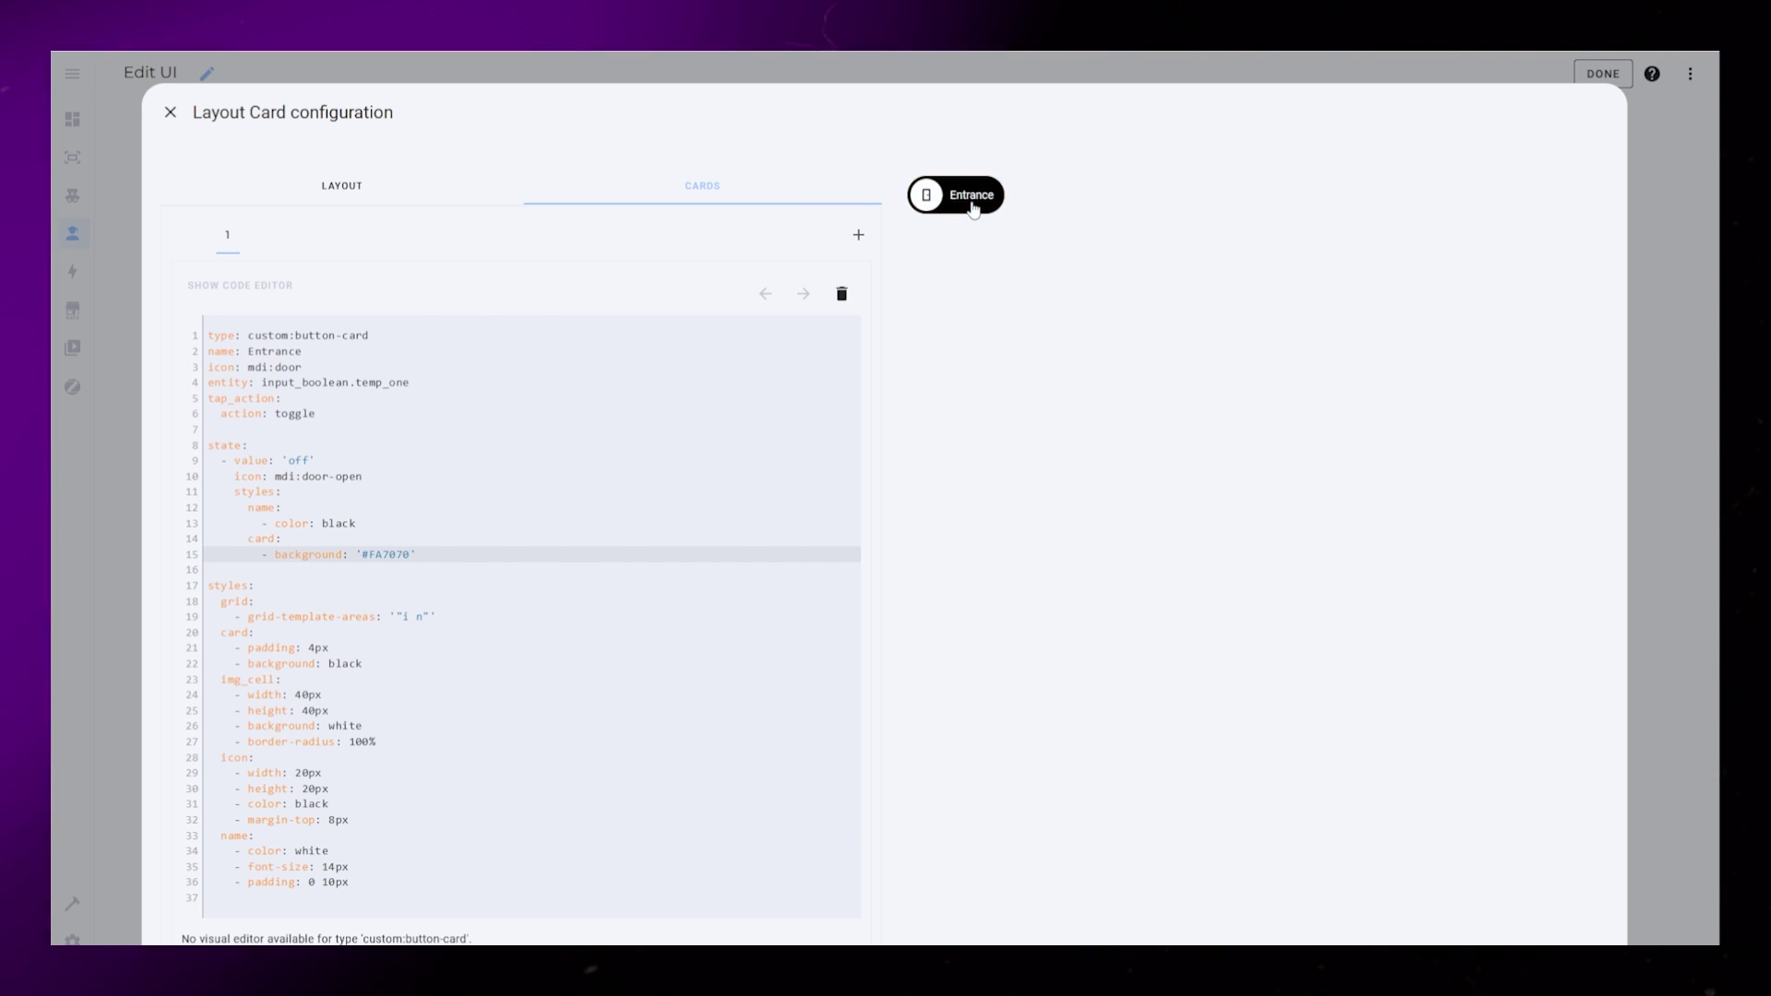
{"action": "left_click", "coordinate": [976, 211]}
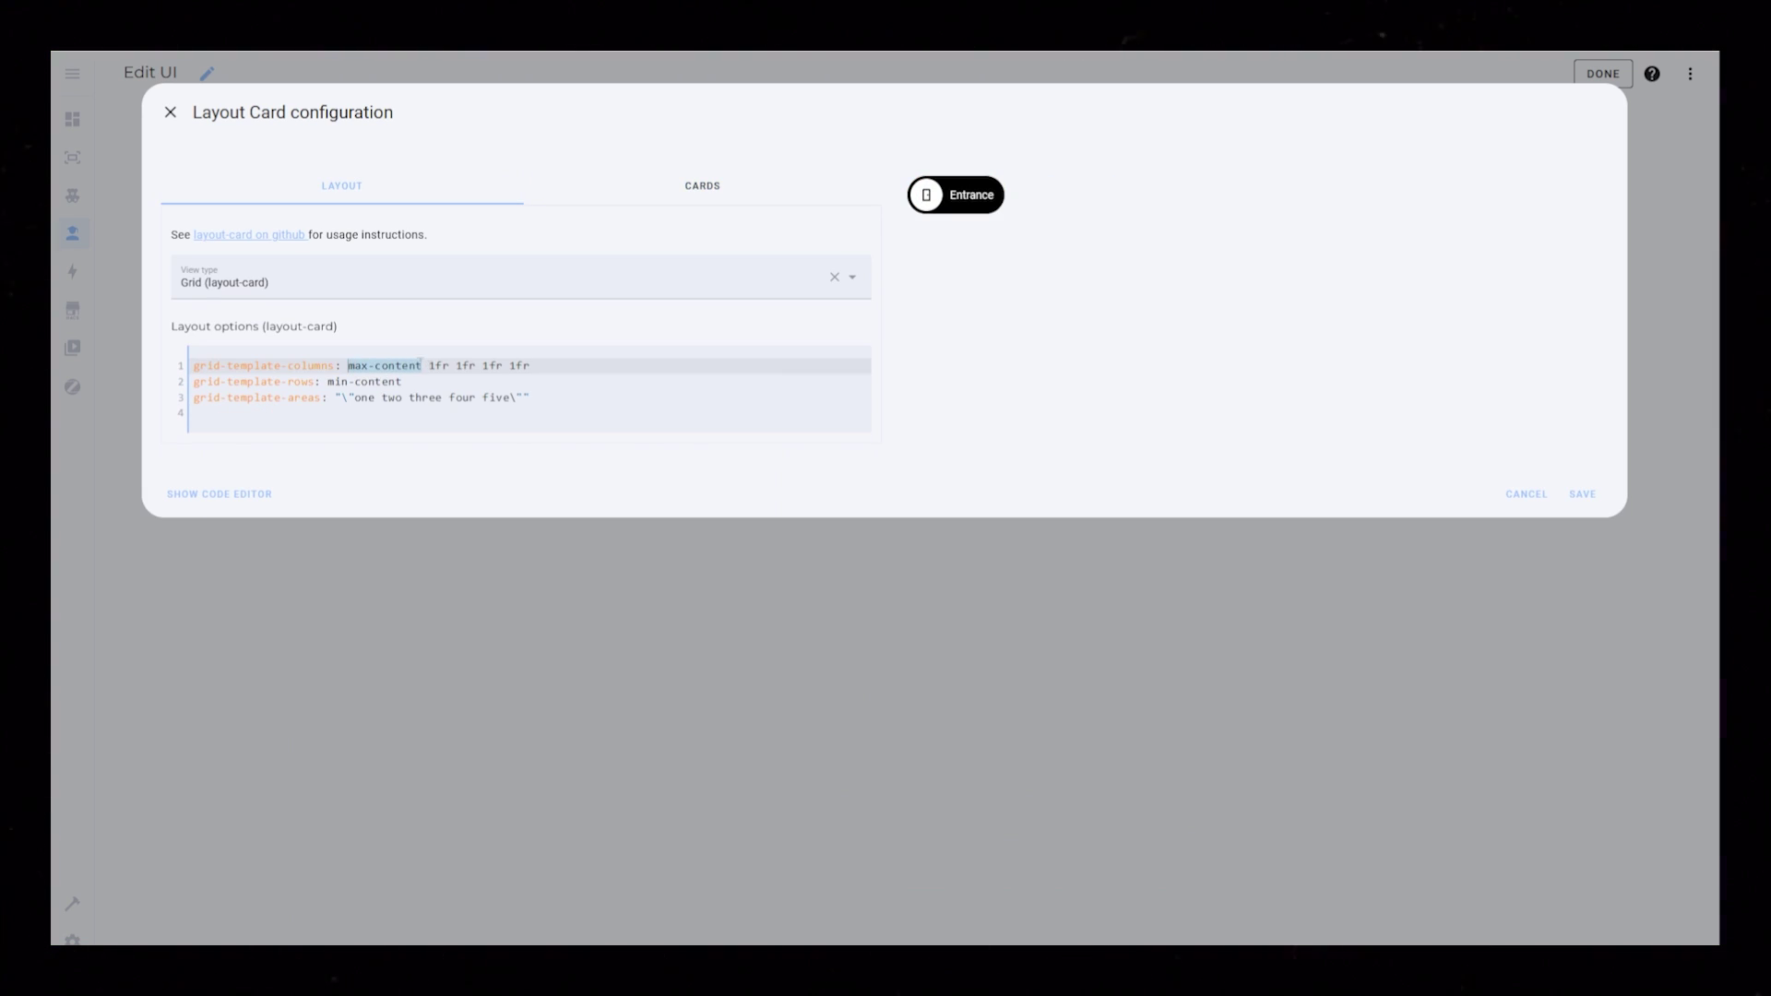
In the layout options, replace the remaining 1fr values of grid-template-columns with max-content.
{"action": "key", "text": "ctrl+c"}
{"action": "double_click", "coordinate": [438, 365]}
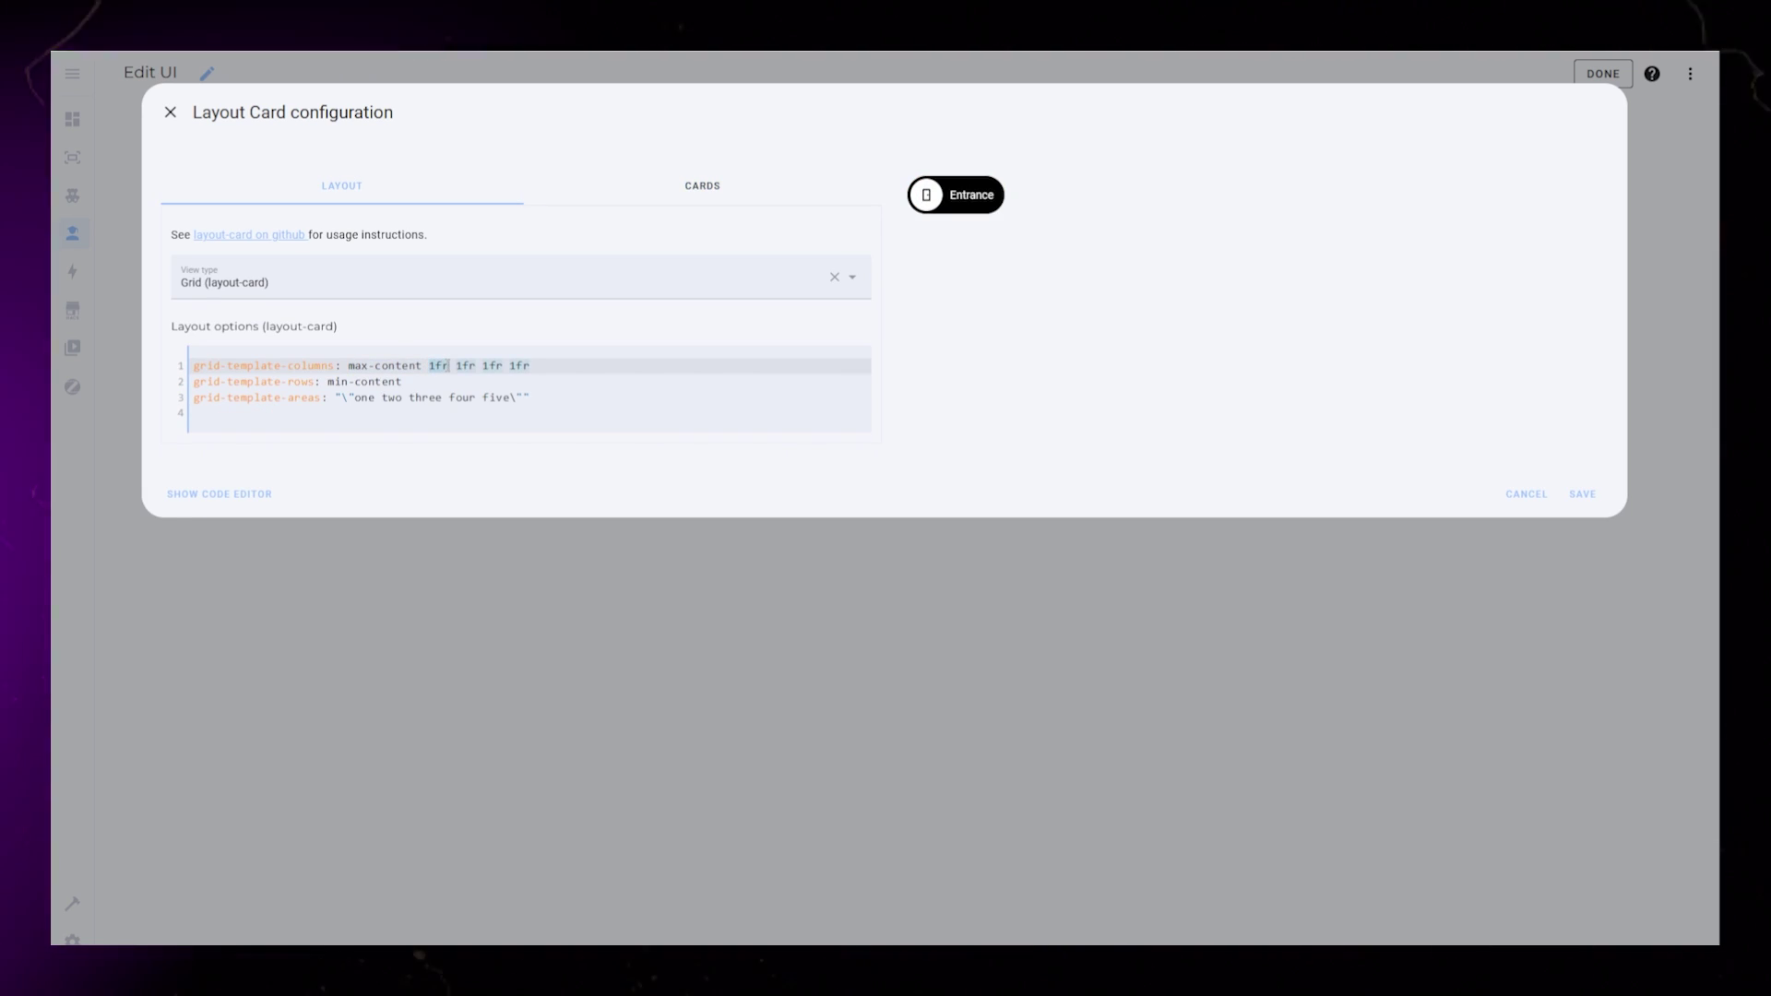
{"action": "key", "text": "ctrl+v"}
{"action": "double_click", "coordinate": [518, 365]}
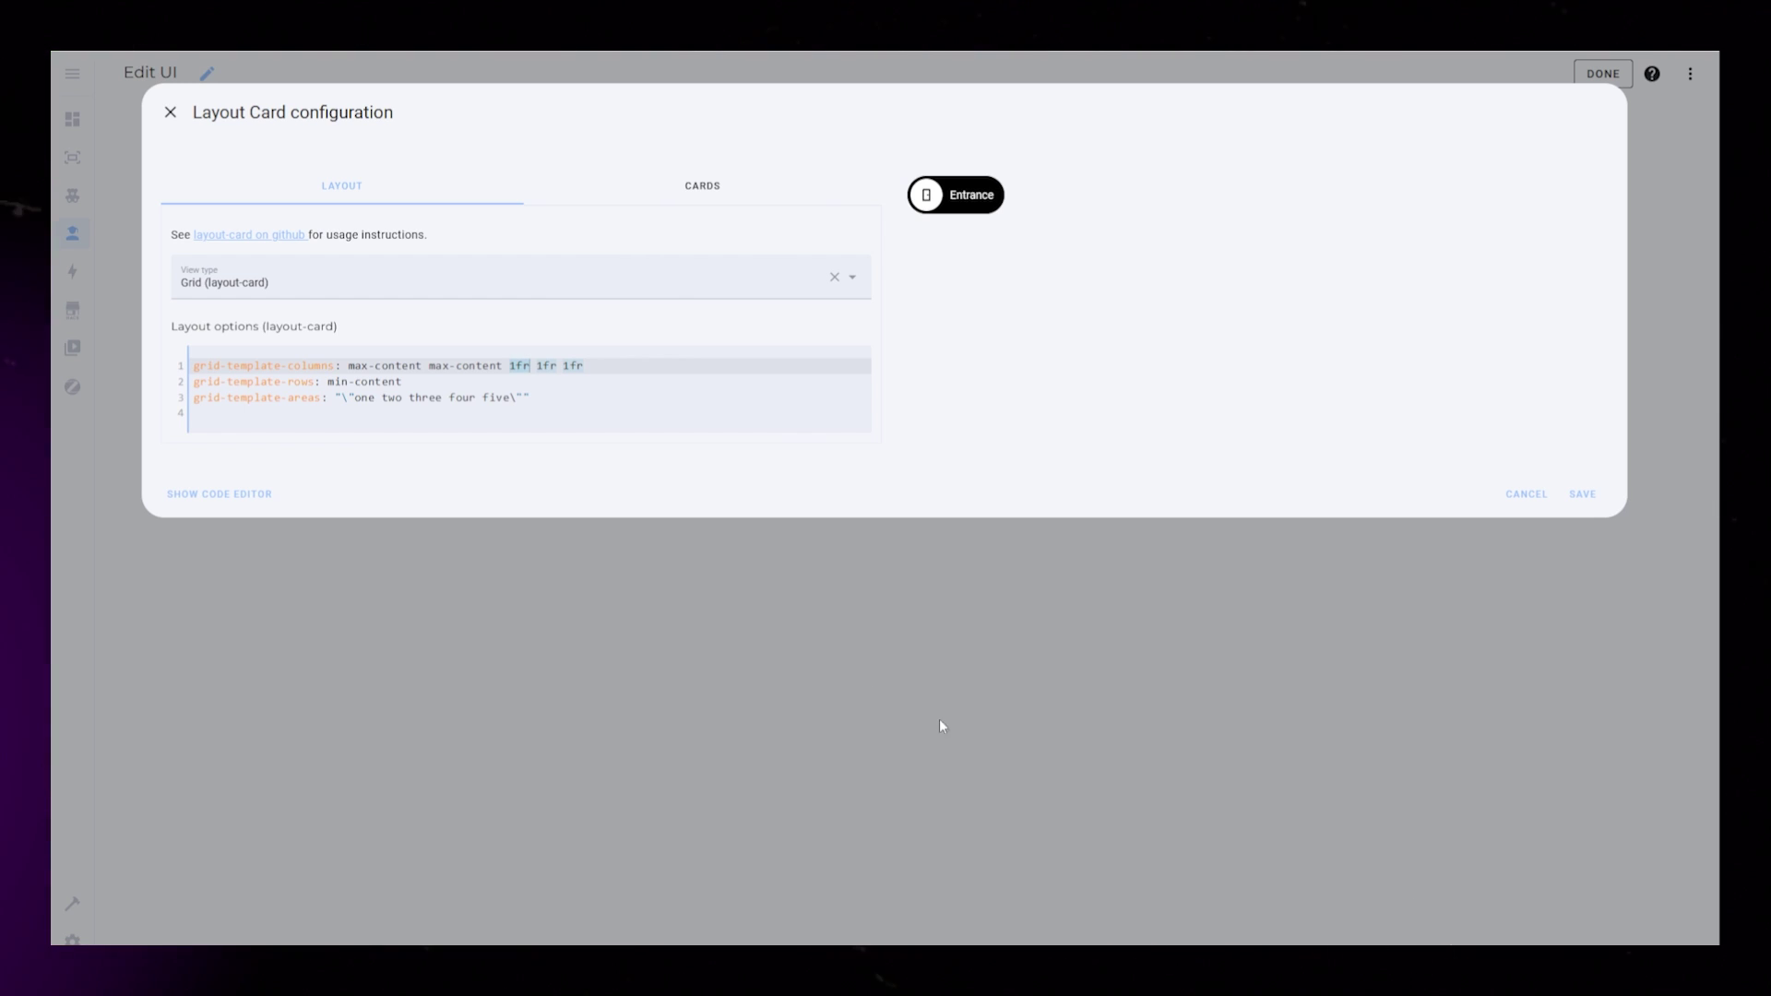
{"action": "key", "text": "ctrl+v"}
{"action": "double_click", "coordinate": [598, 365]}
{"action": "key", "text": "ctrl+v"}
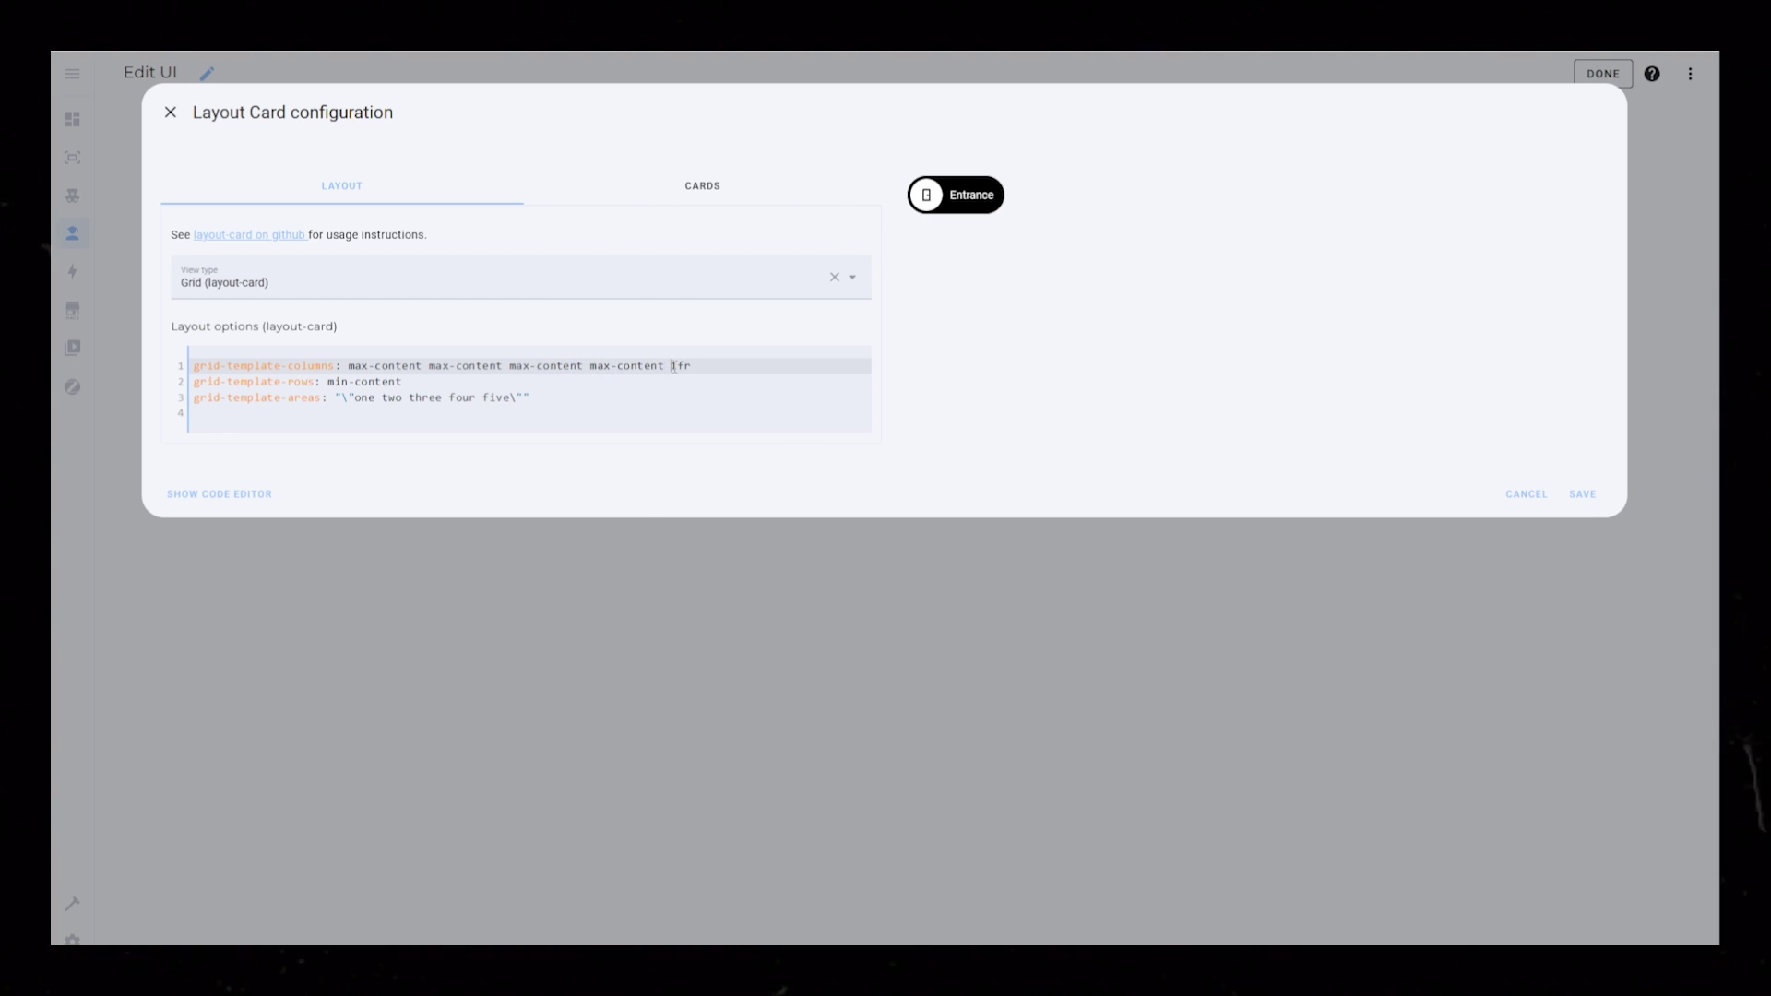
Copy the entire Entrance button card code into a second card in the layout.
{"action": "left_click", "coordinate": [702, 186]}
{"action": "key", "text": "ctrl+a"}
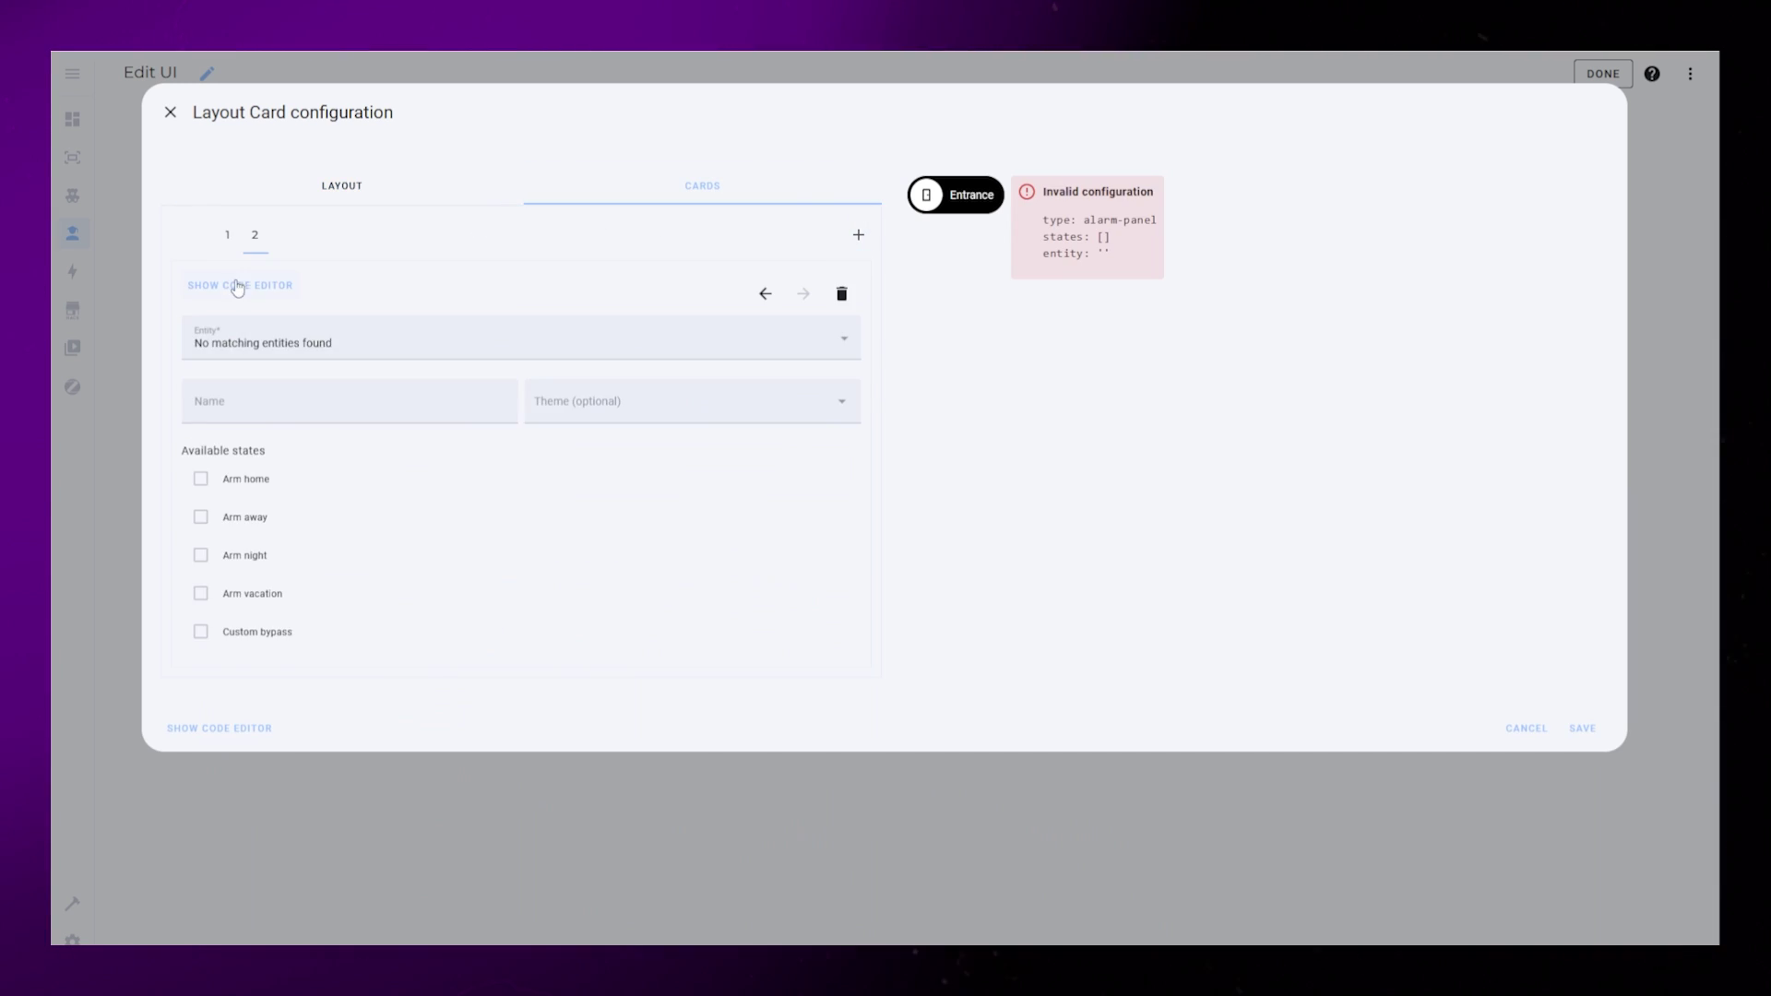
{"action": "left_click", "coordinate": [240, 285]}
{"action": "left_click", "coordinate": [305, 370]}
{"action": "key", "text": "ctrl+a"}
{"action": "key", "text": "ctrl+v"}
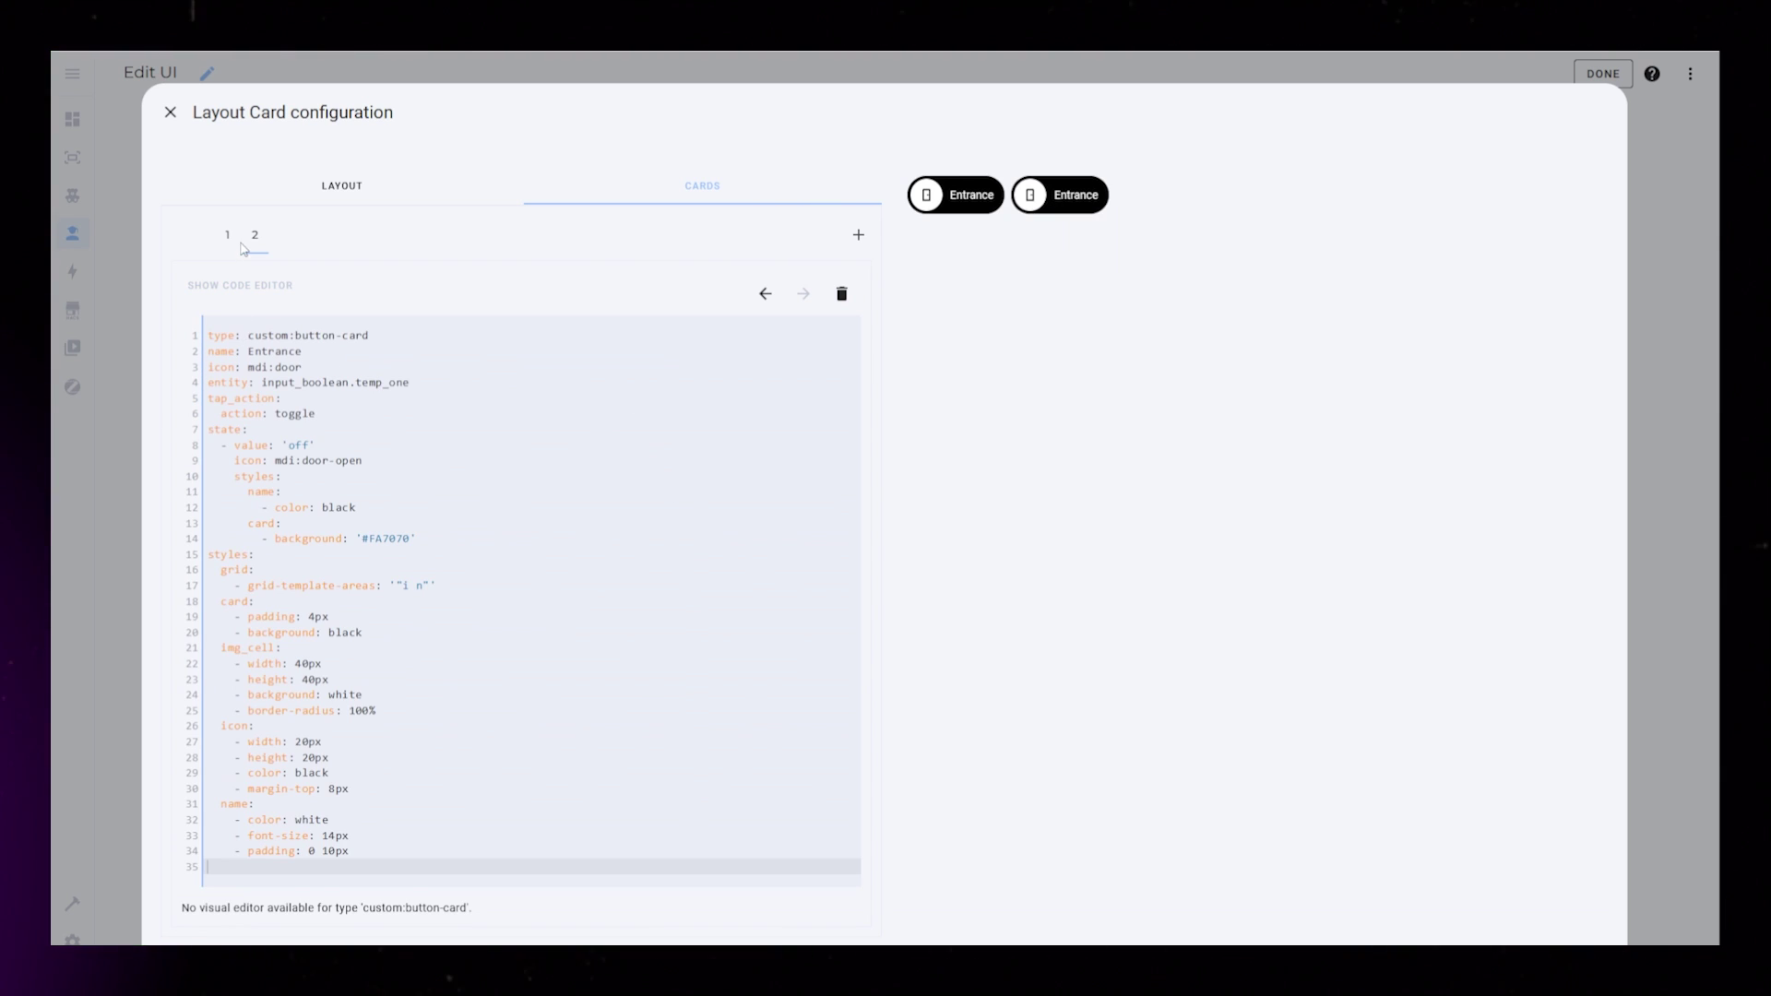
At the start of the second card's code, add view_layout with grid-area: two.
{"action": "left_click", "coordinate": [232, 318]}
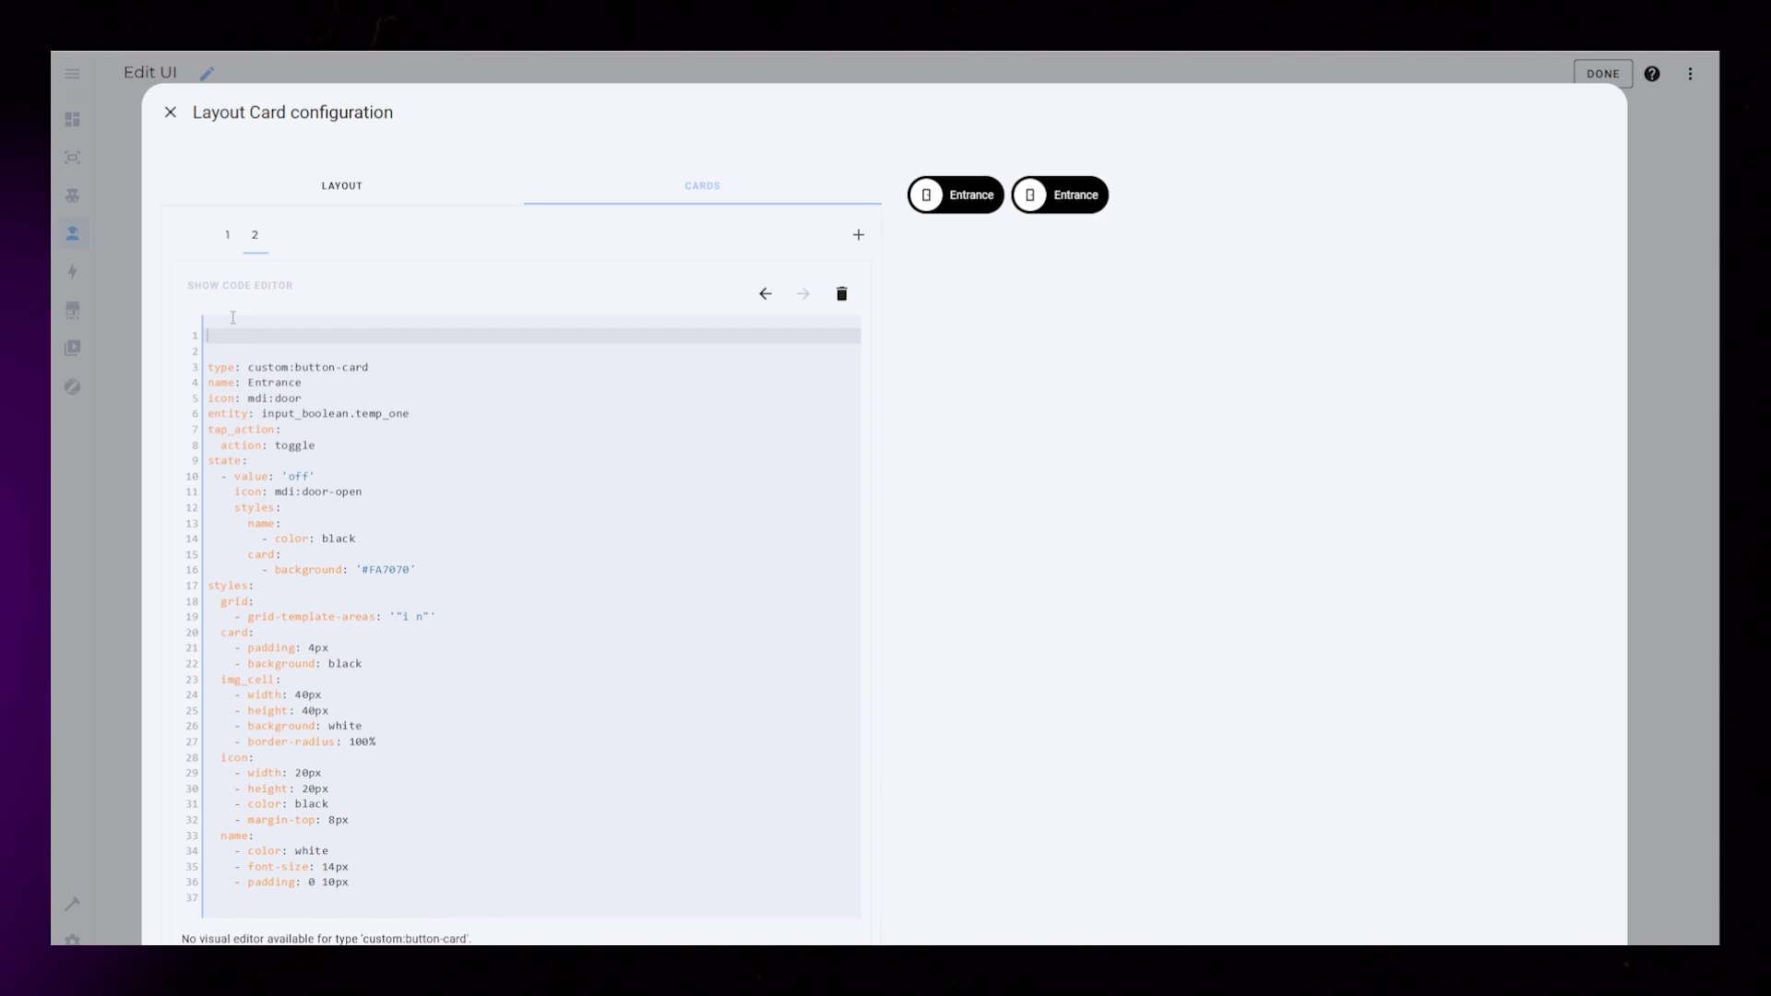
{"action": "type", "text": "view_layout:"}
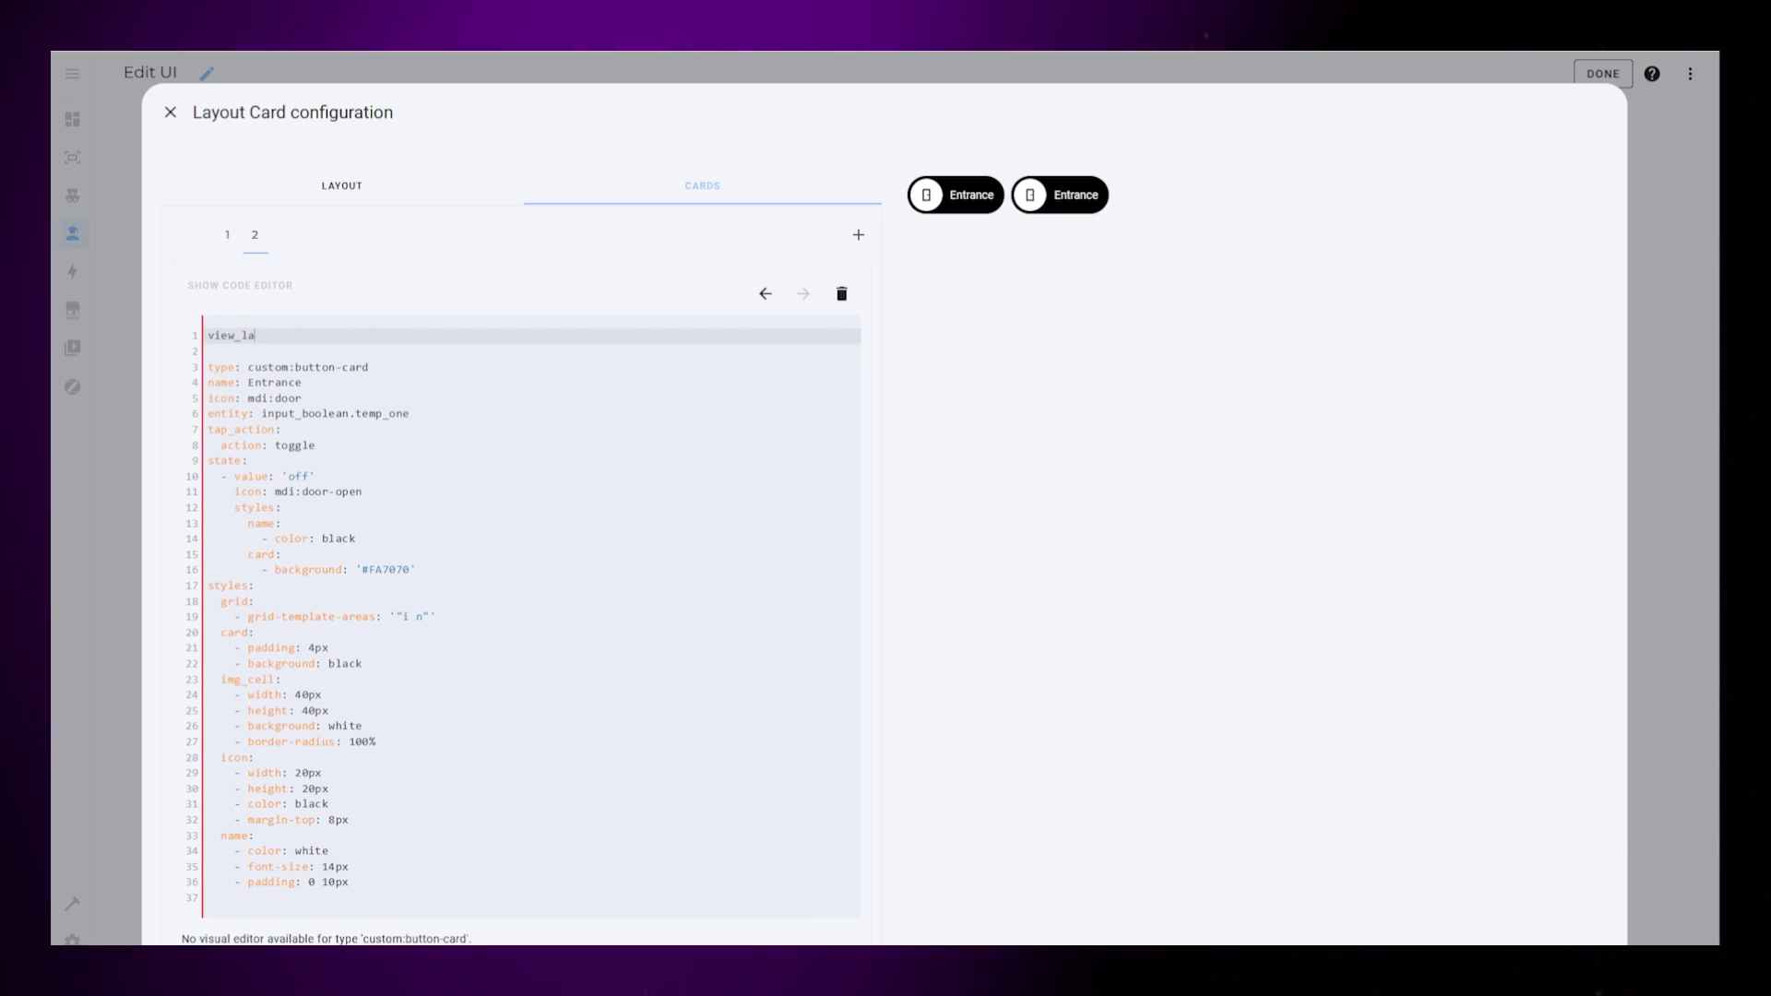
{"action": "key", "text": "Return"}
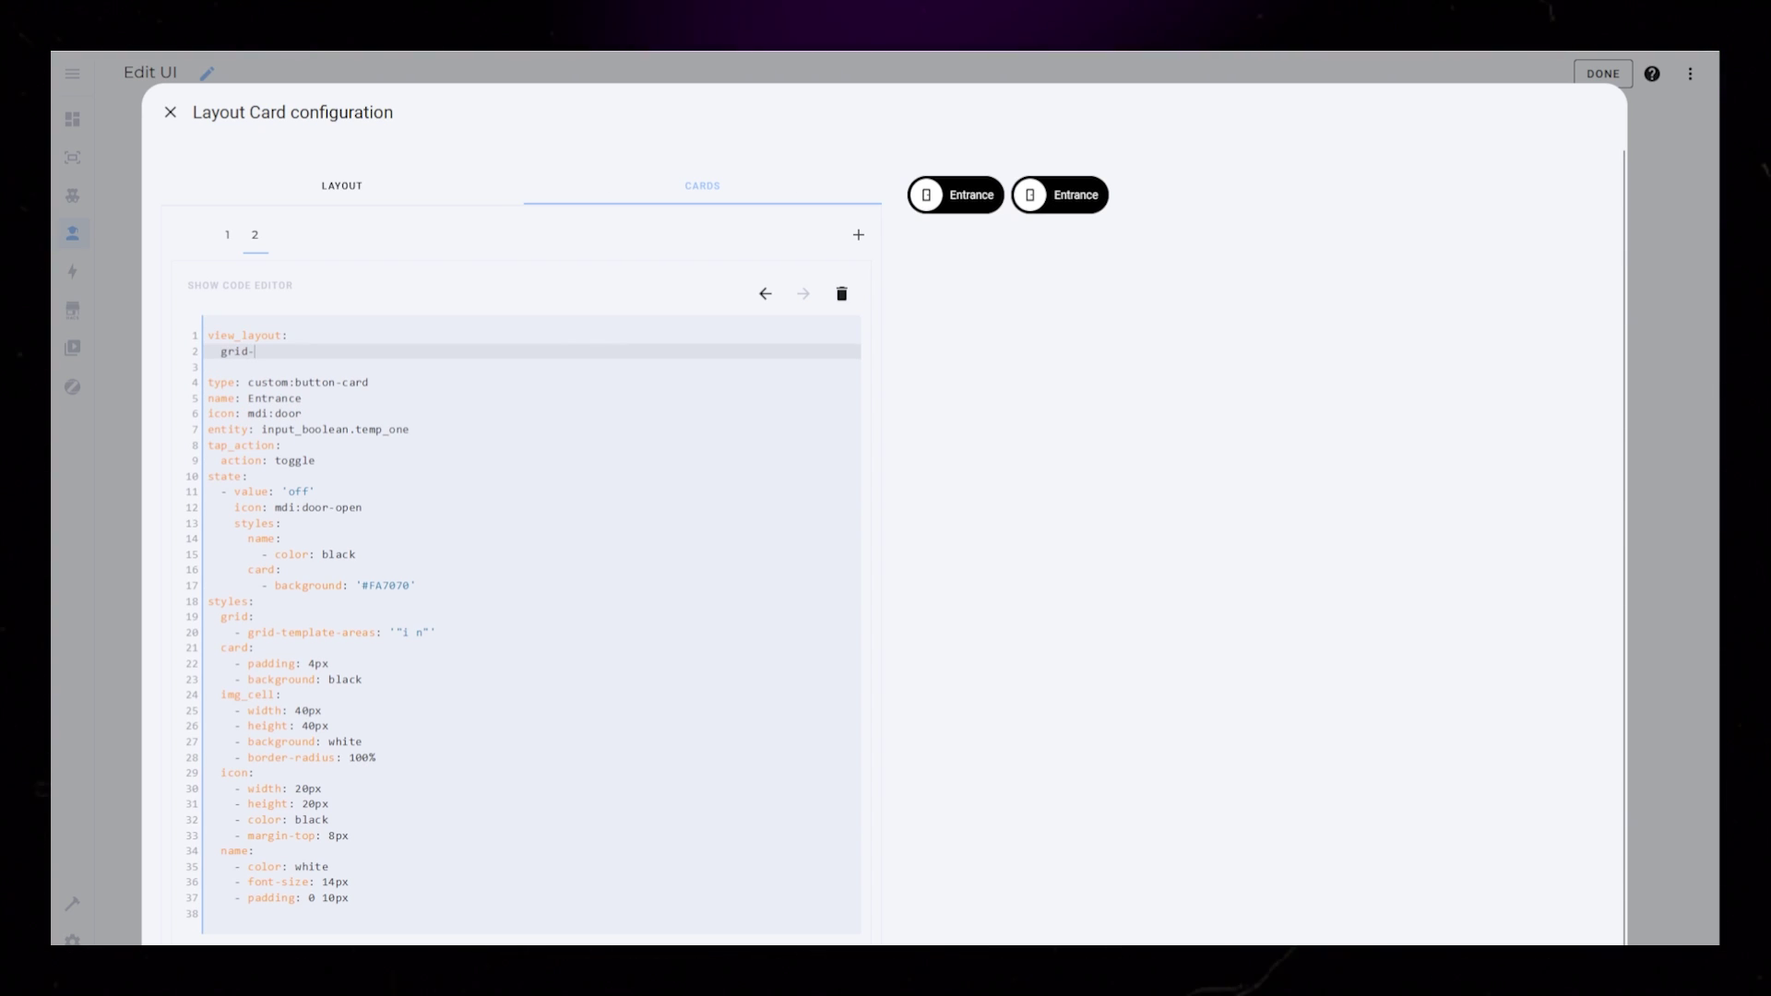
{"action": "type", "text": "grid-area: two"}
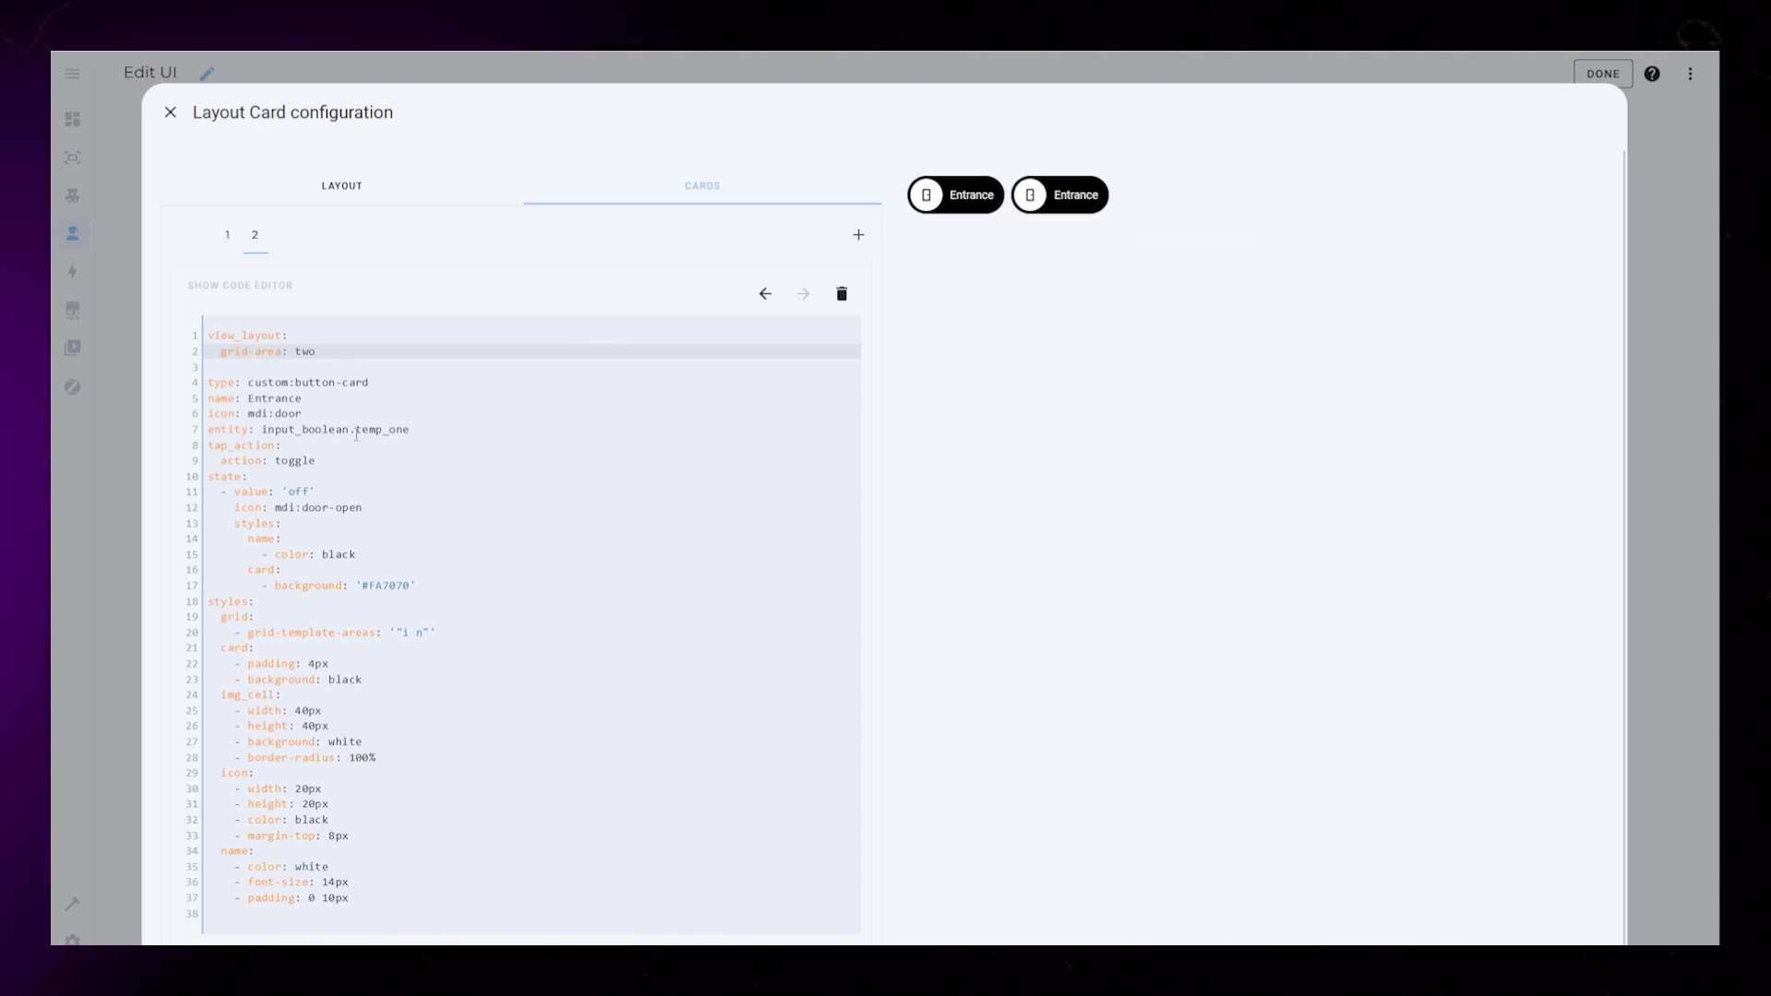
Copy the view_layout block to the start of the first card's code and set its grid-area to one.
{"action": "left_click_drag", "start_coordinate": [317, 351], "coordinate": [211, 334]}
{"action": "key", "text": "ctrl+c"}
{"action": "left_click", "coordinate": [229, 237]}
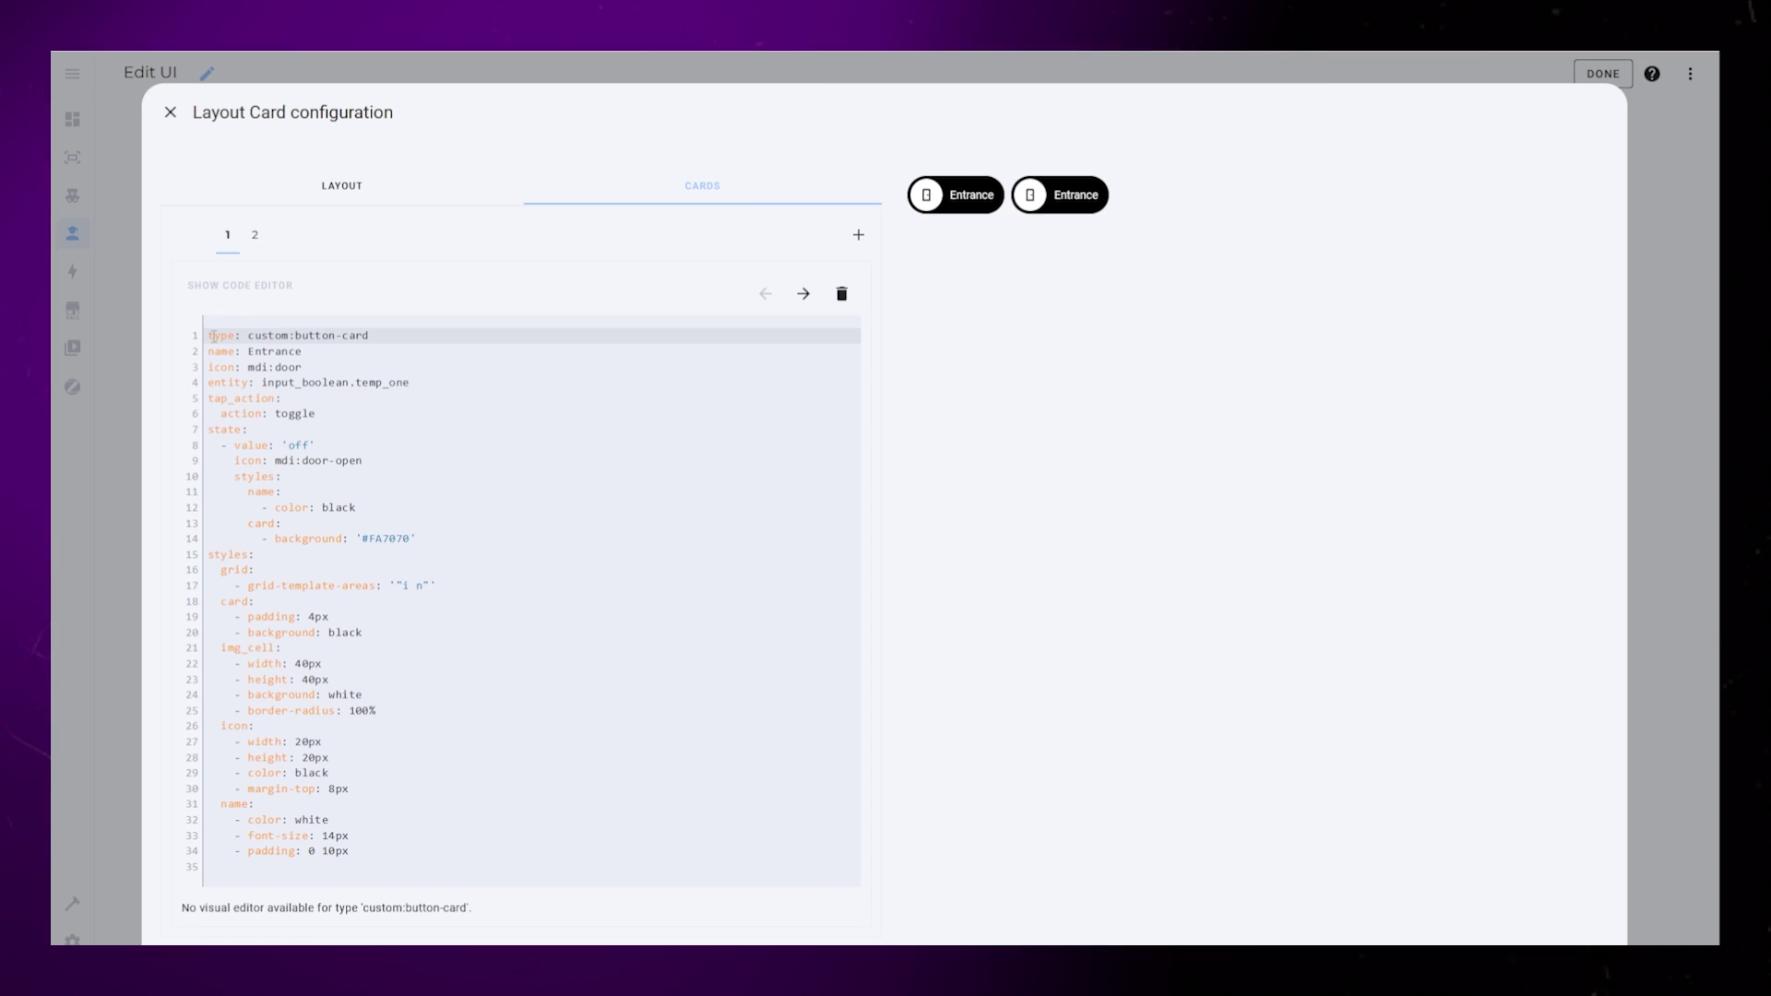
{"action": "left_click", "coordinate": [221, 320]}
{"action": "key", "text": "Return"}
{"action": "key", "text": "Return"}
{"action": "key", "text": "Up"}
{"action": "key", "text": "Up"}
{"action": "key", "text": "ctrl+v"}
{"action": "key", "text": "BackSpace"}
{"action": "key", "text": "BackSpace"}
{"action": "key", "text": "BackSpace"}
{"action": "type", "text": "one"}
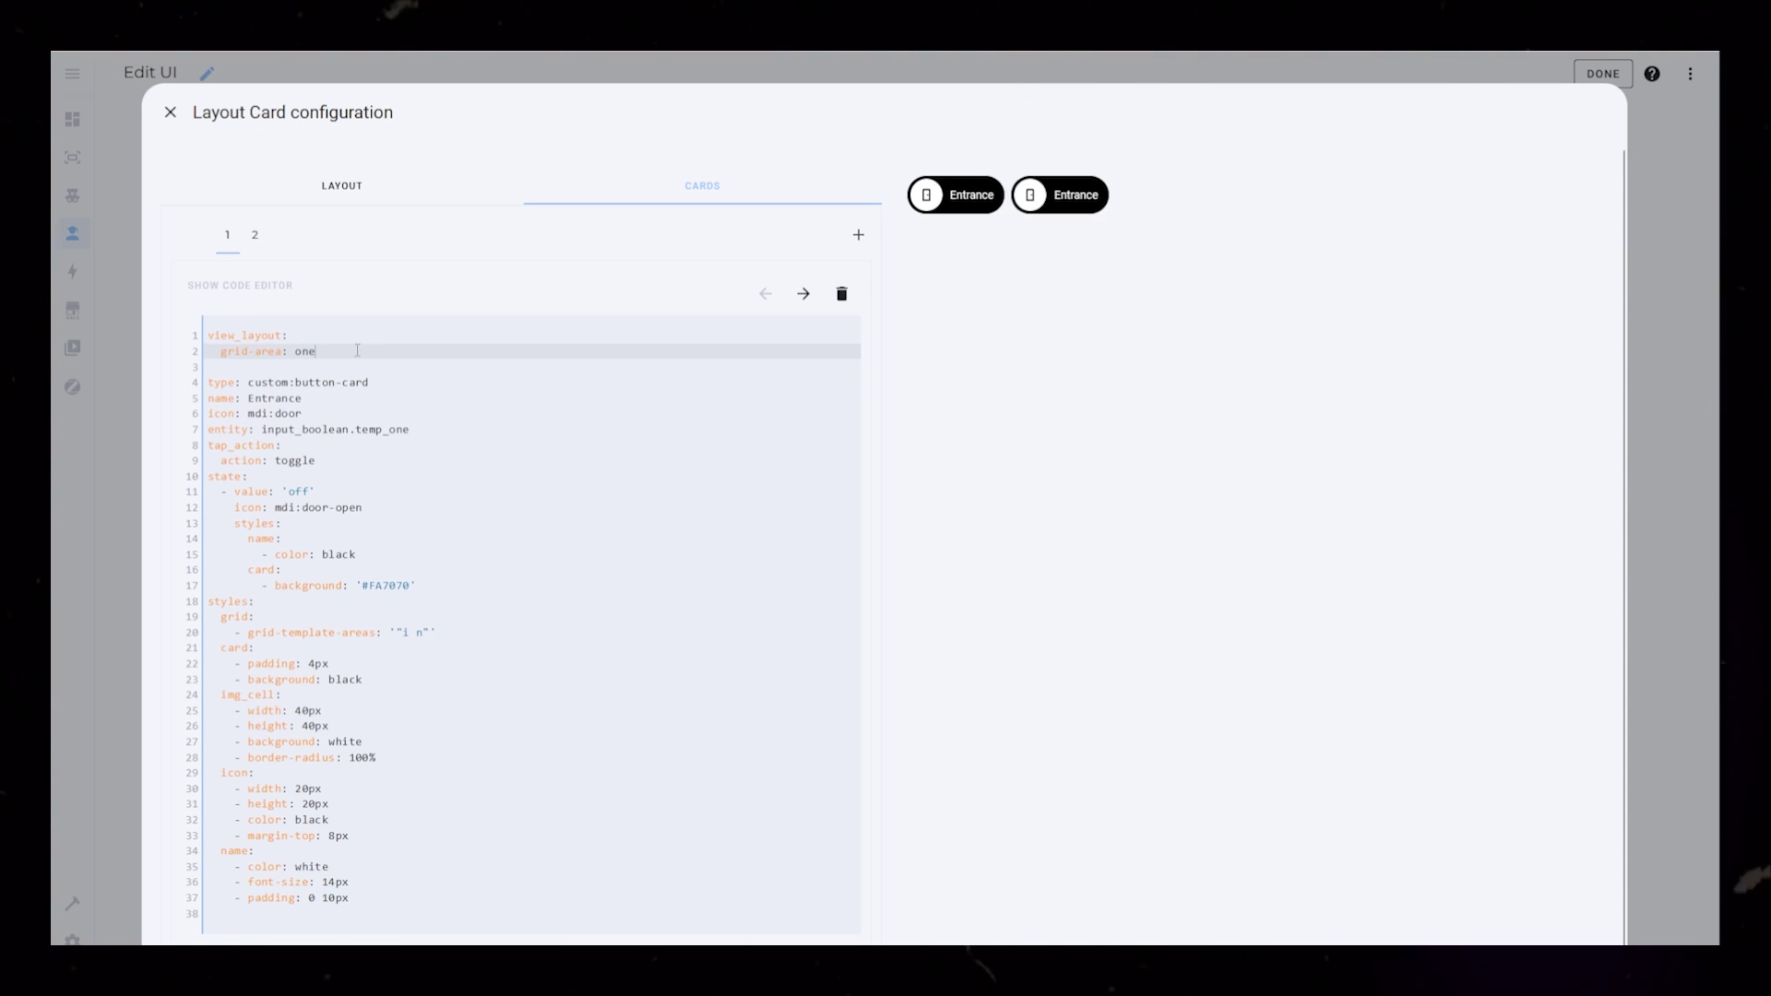
Reduce grid-template-areas to one two and grid-template-columns to max-content max-content in the layout options.
{"action": "left_click", "coordinate": [343, 188]}
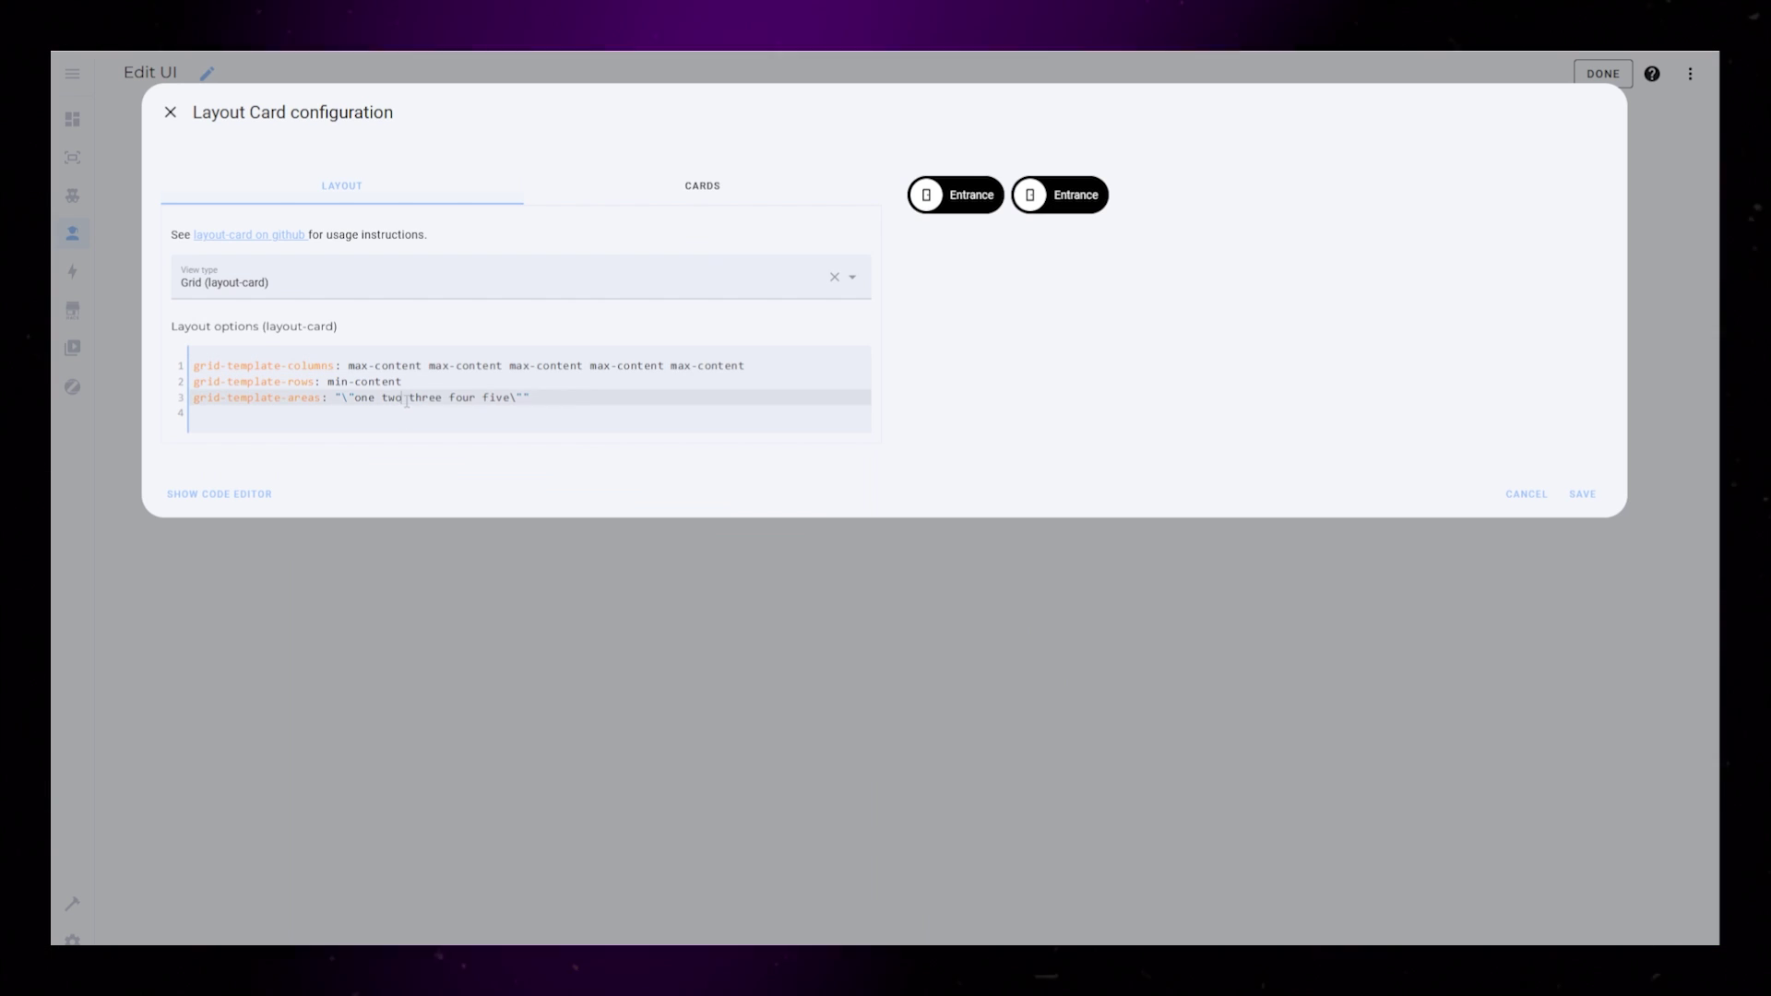
{"action": "left_click_drag", "start_coordinate": [406, 400], "coordinate": [745, 366]}
{"action": "key", "text": "BackSpace"}
{"action": "key", "text": "BackSpace"}
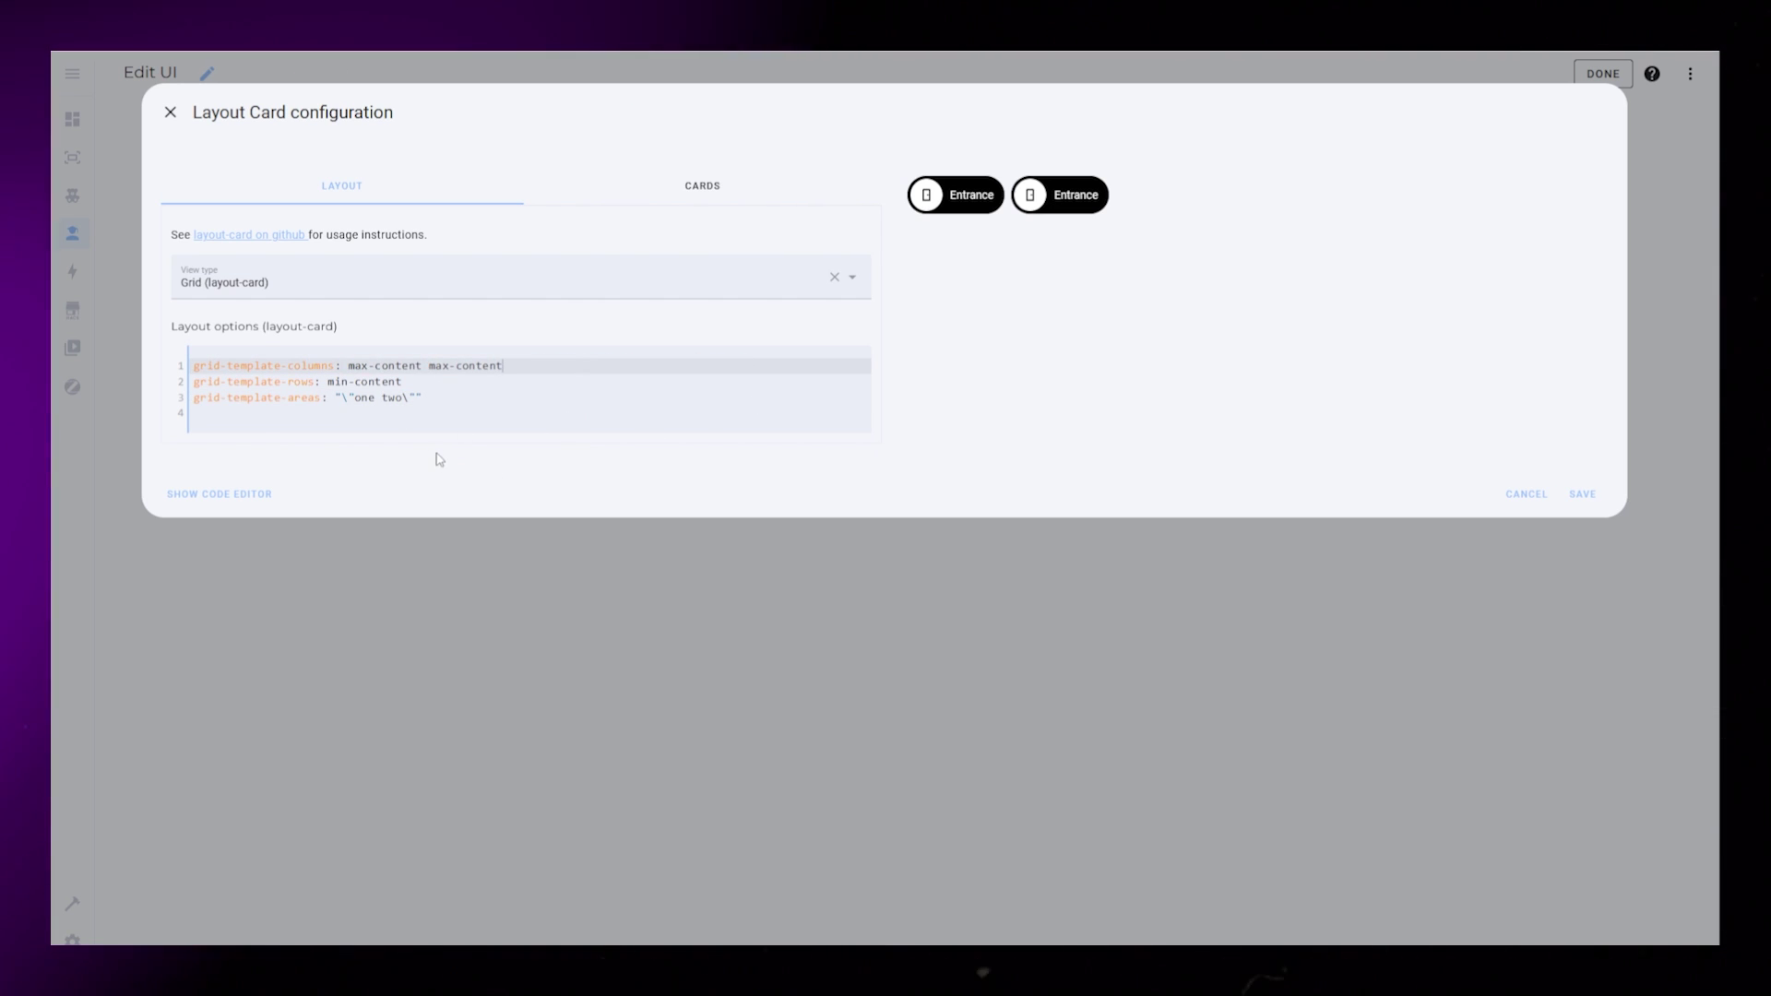
{"action": "left_click", "coordinate": [427, 366]}
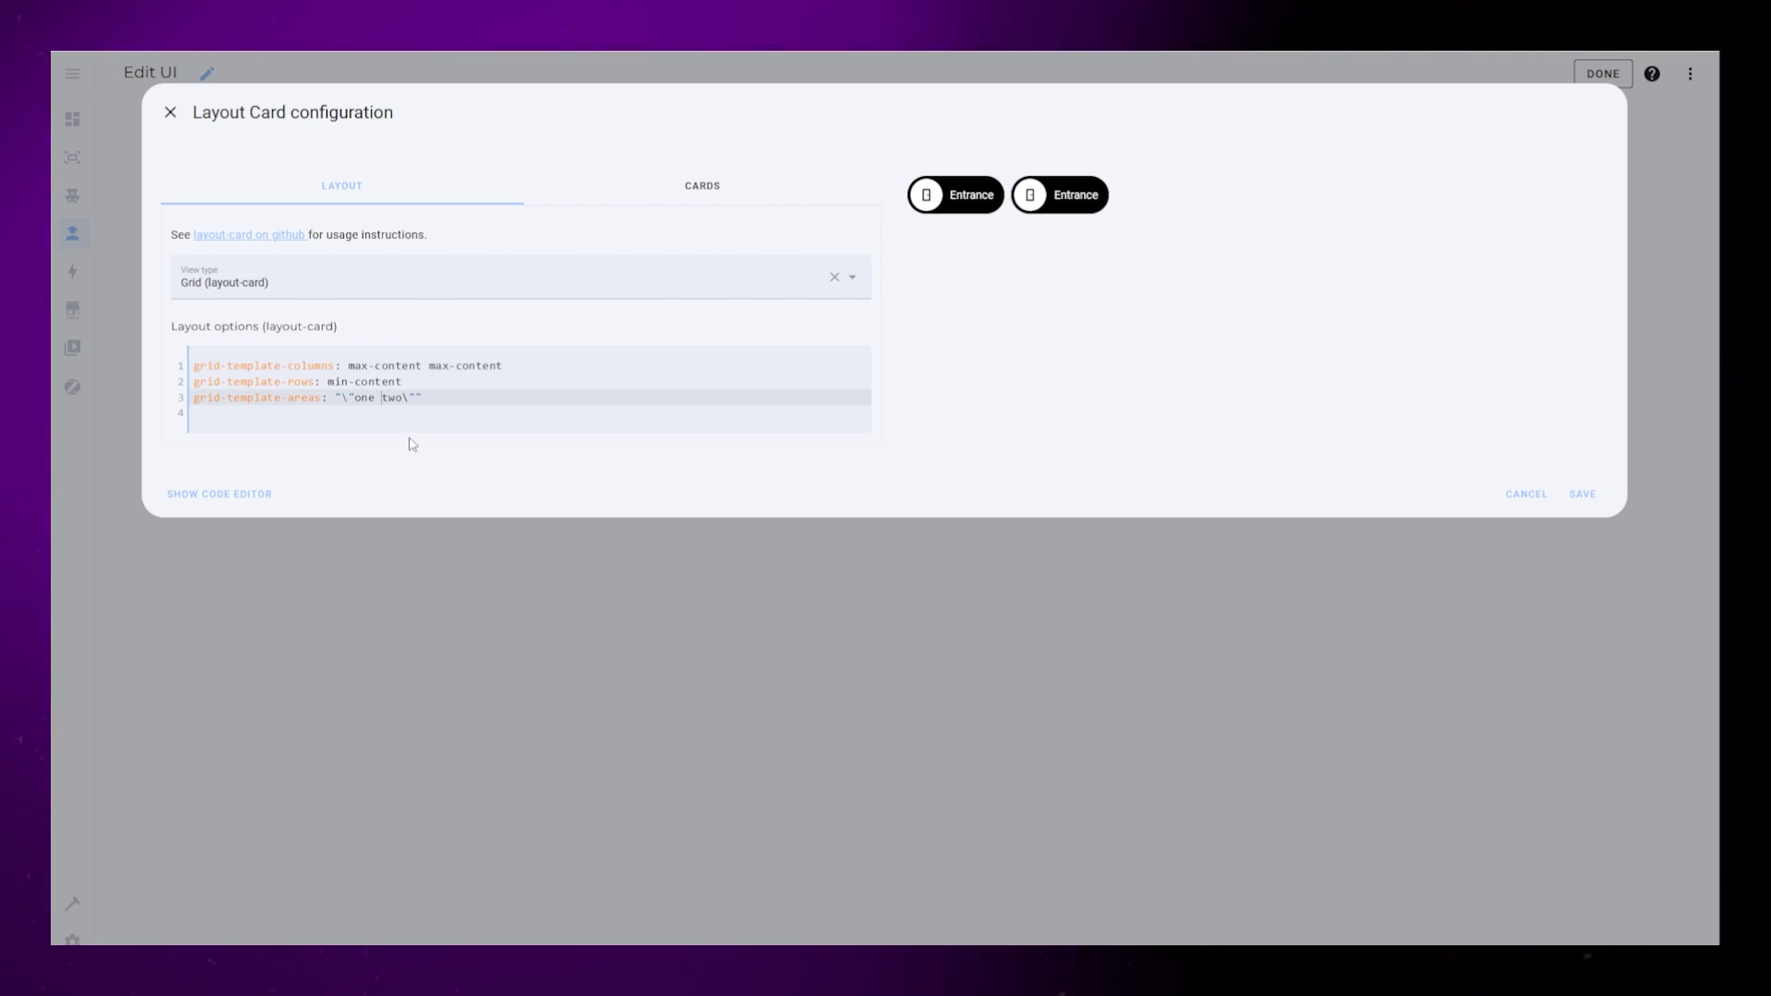
Insert a 1fr column between the two max-content columns and an empty dot area between one and two in the layout options.
{"action": "left_click", "coordinate": [428, 367]}
{"action": "type", "text": "1fr"}
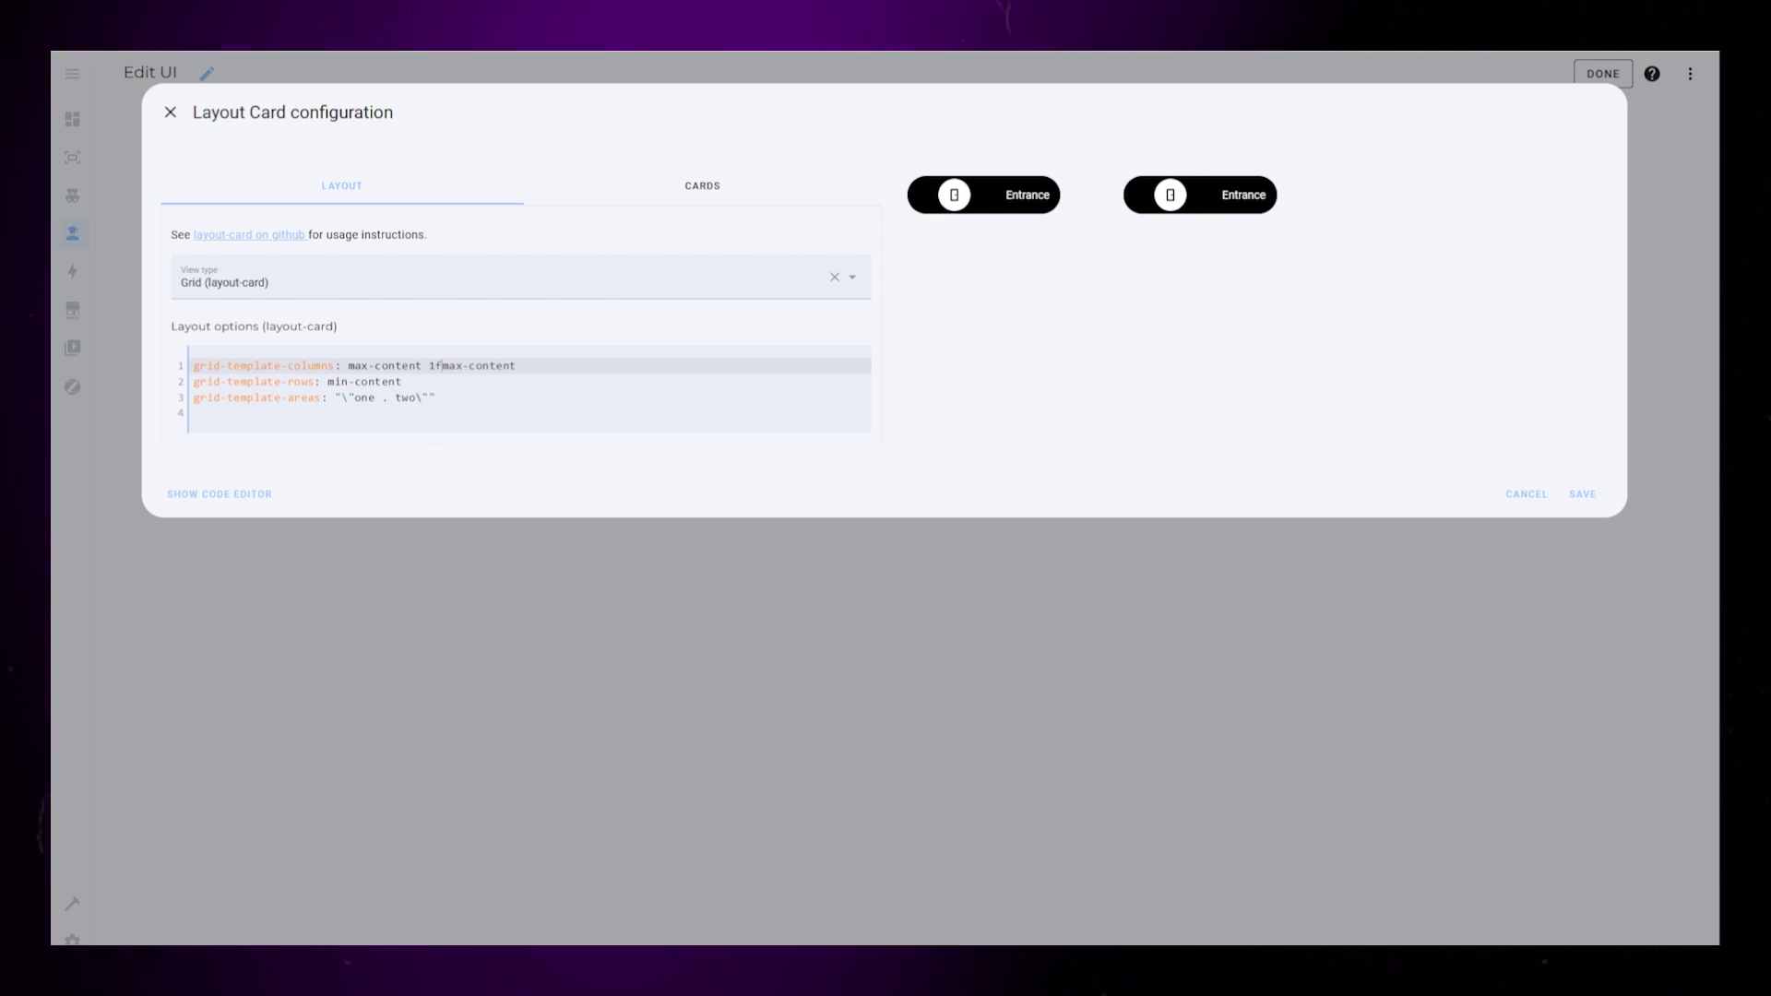
{"action": "left_click", "coordinate": [564, 368]}
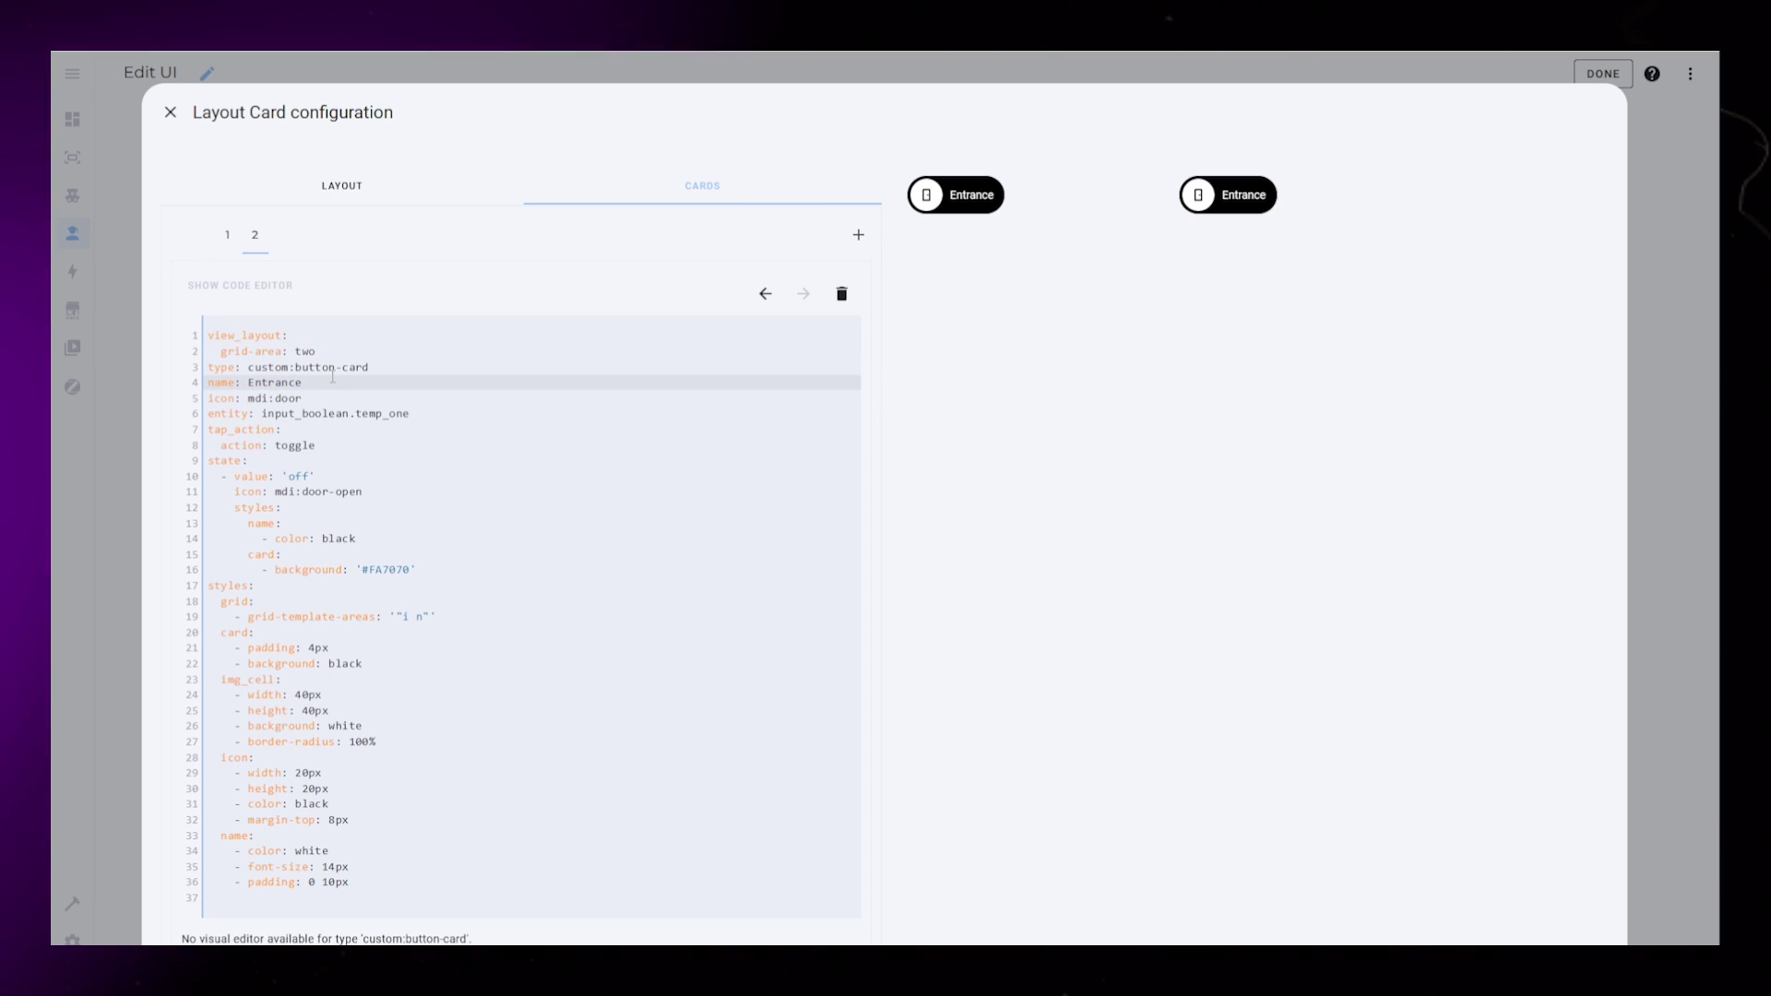
In the second card, set show_name to false, remove the name line, and change the entity to input_boolean.temp_two.
{"action": "key", "text": "Return"}
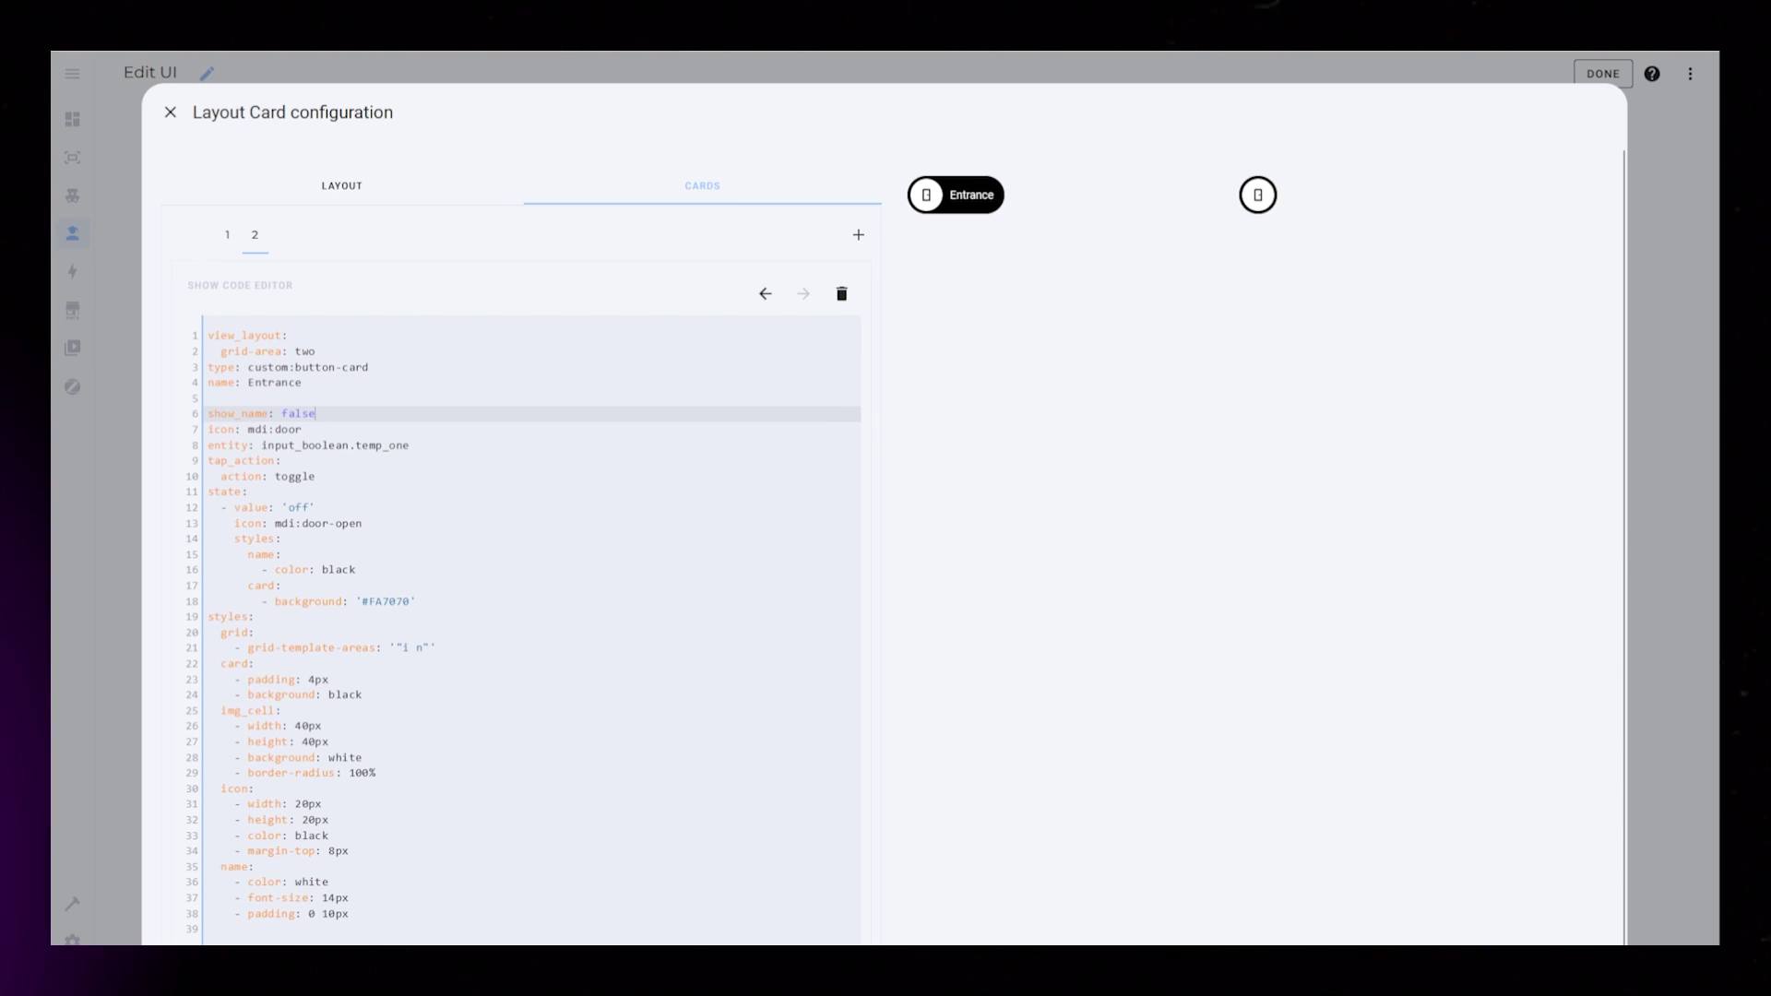
{"action": "left_click", "coordinate": [347, 395]}
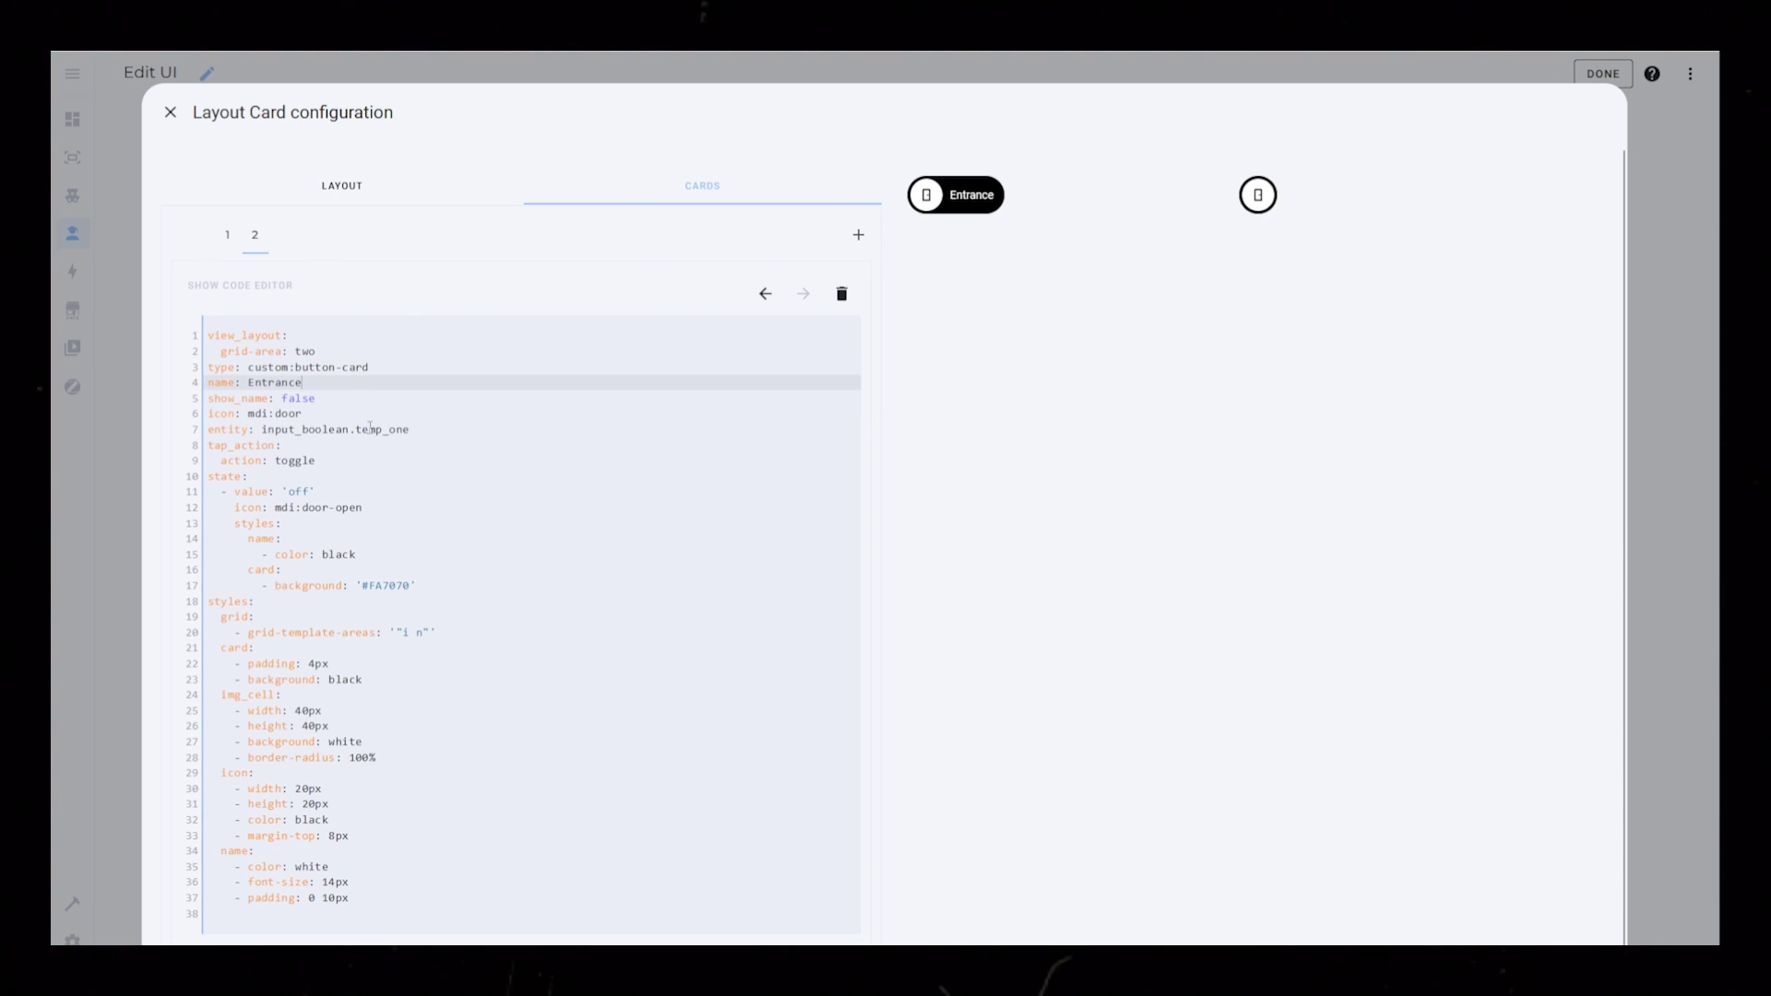
{"action": "key", "text": "BackSpace"}
{"action": "left_click_drag", "start_coordinate": [384, 368], "coordinate": [420, 413]}
{"action": "type", "text": "two"}
{"action": "left_click", "coordinate": [530, 379]}
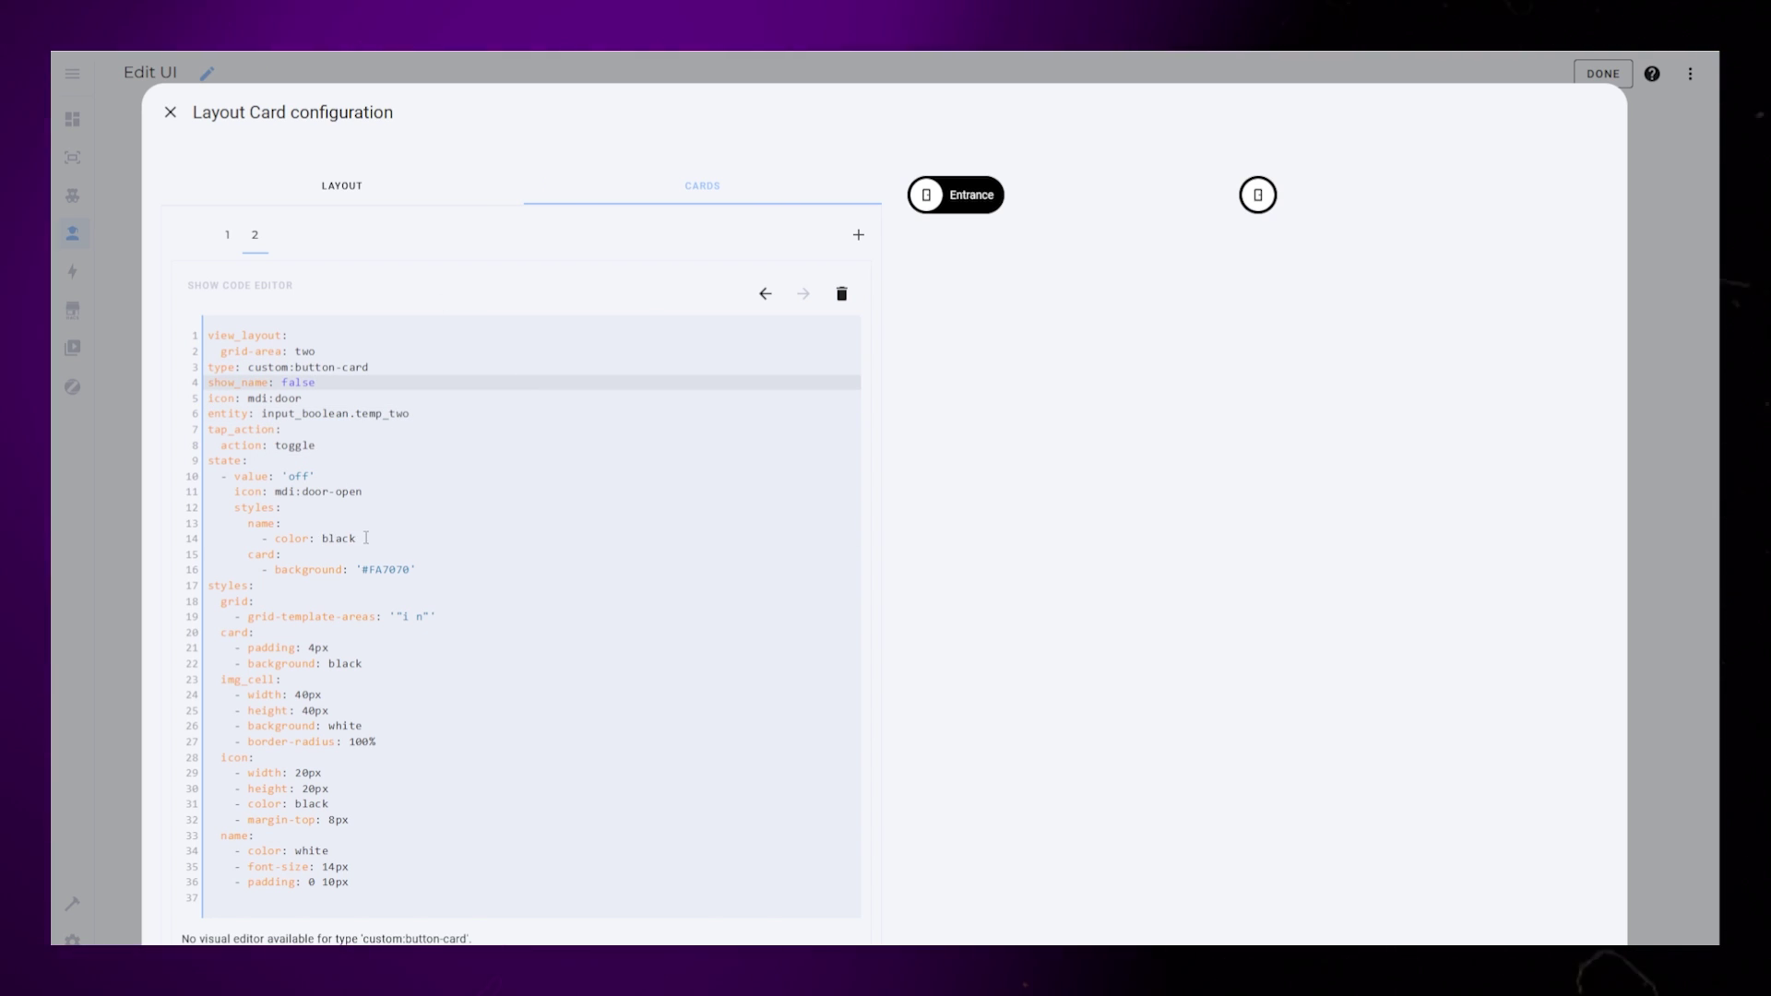
Remove the name style from the second card's off state and the background and border-radius lines from its img_cell styles.
{"action": "left_click_drag", "start_coordinate": [366, 538], "coordinate": [281, 508]}
{"action": "key", "text": "BackSpace"}
{"action": "left_click_drag", "start_coordinate": [331, 680], "coordinate": [394, 705]}
{"action": "key", "text": "BackSpace"}
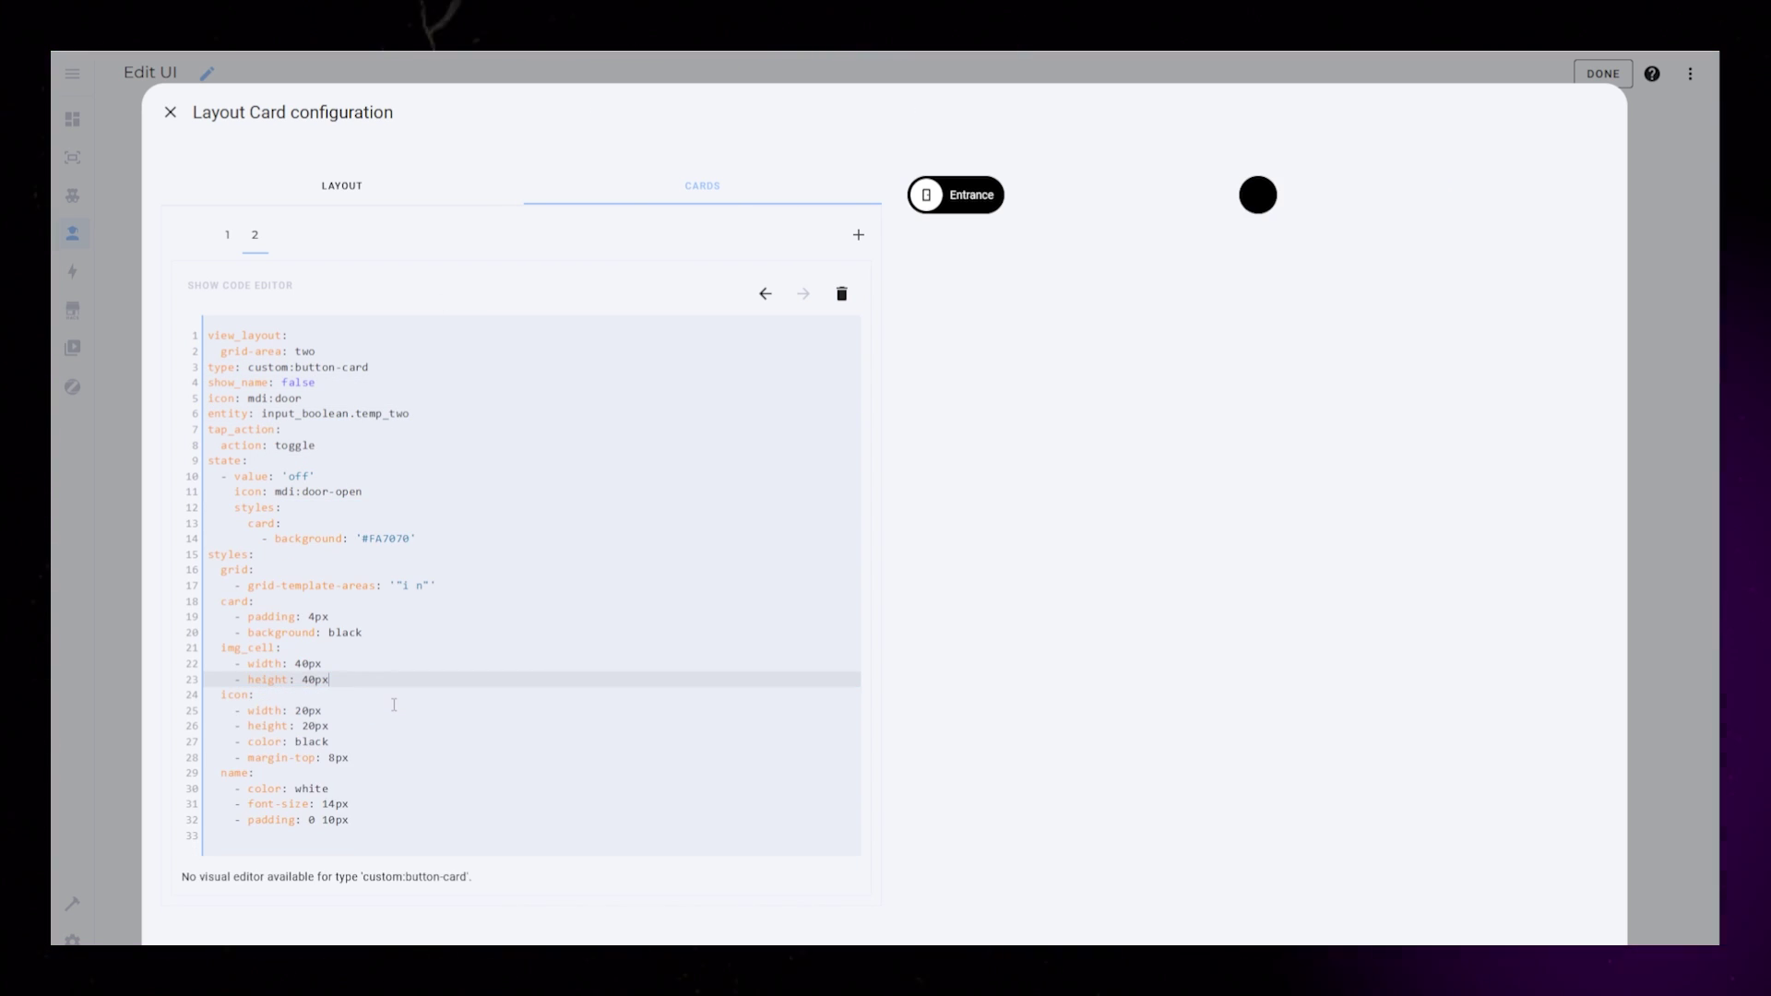
Set the icon color in the second card's base styles to white.
{"action": "left_click", "coordinate": [351, 757]}
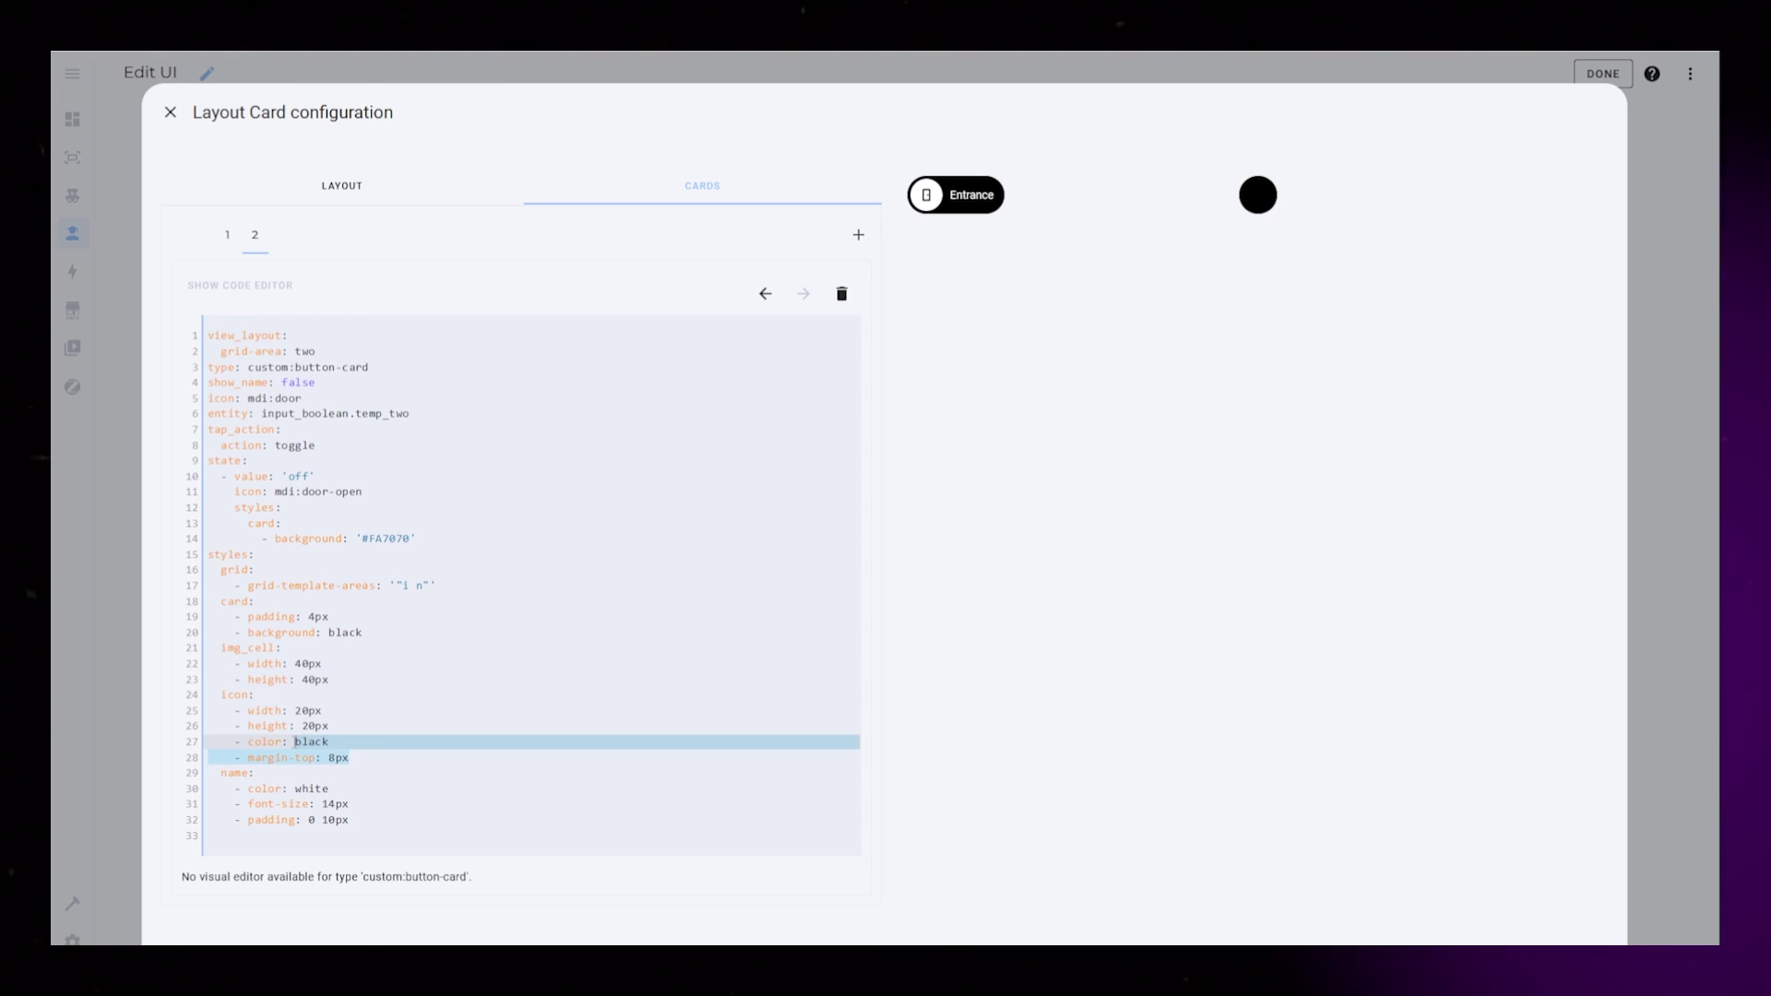
{"action": "type", "text": "te"}
{"action": "double_click", "coordinate": [308, 745]}
{"action": "type", "text": "white"}
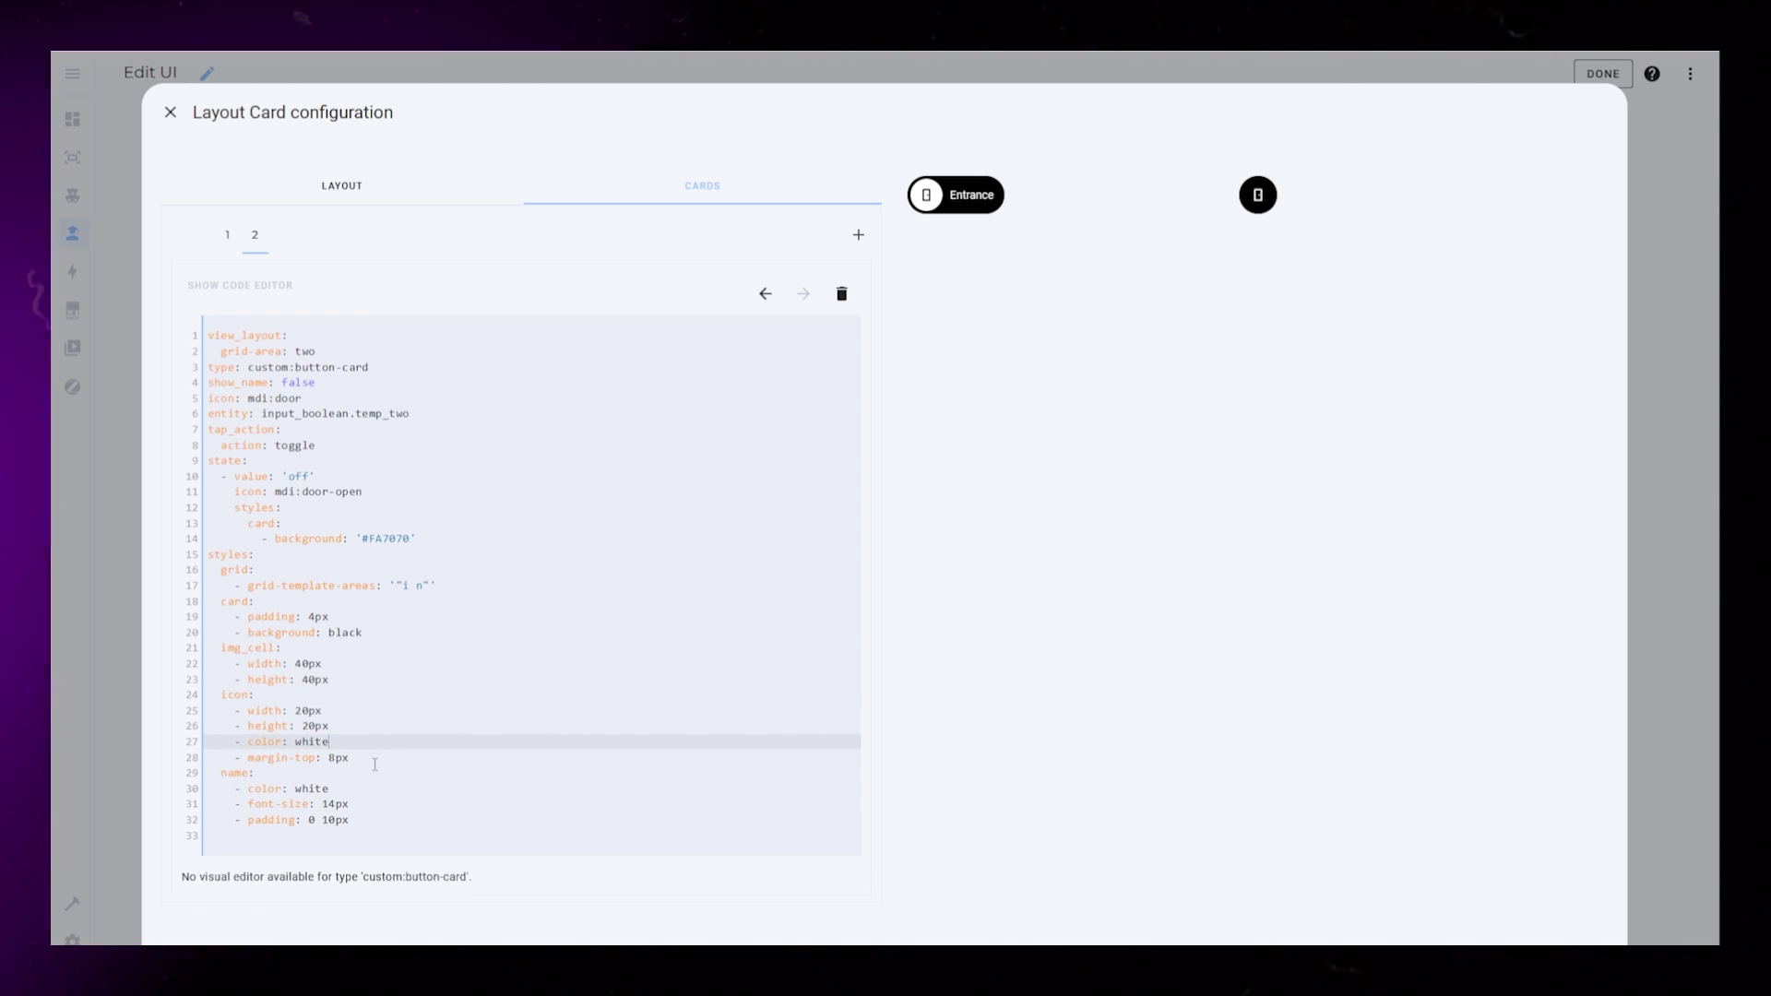
Delete the name block and the grid block from the second card's base styles.
{"action": "left_click_drag", "start_coordinate": [374, 765], "coordinate": [355, 820]}
{"action": "key", "text": "BackSpace"}
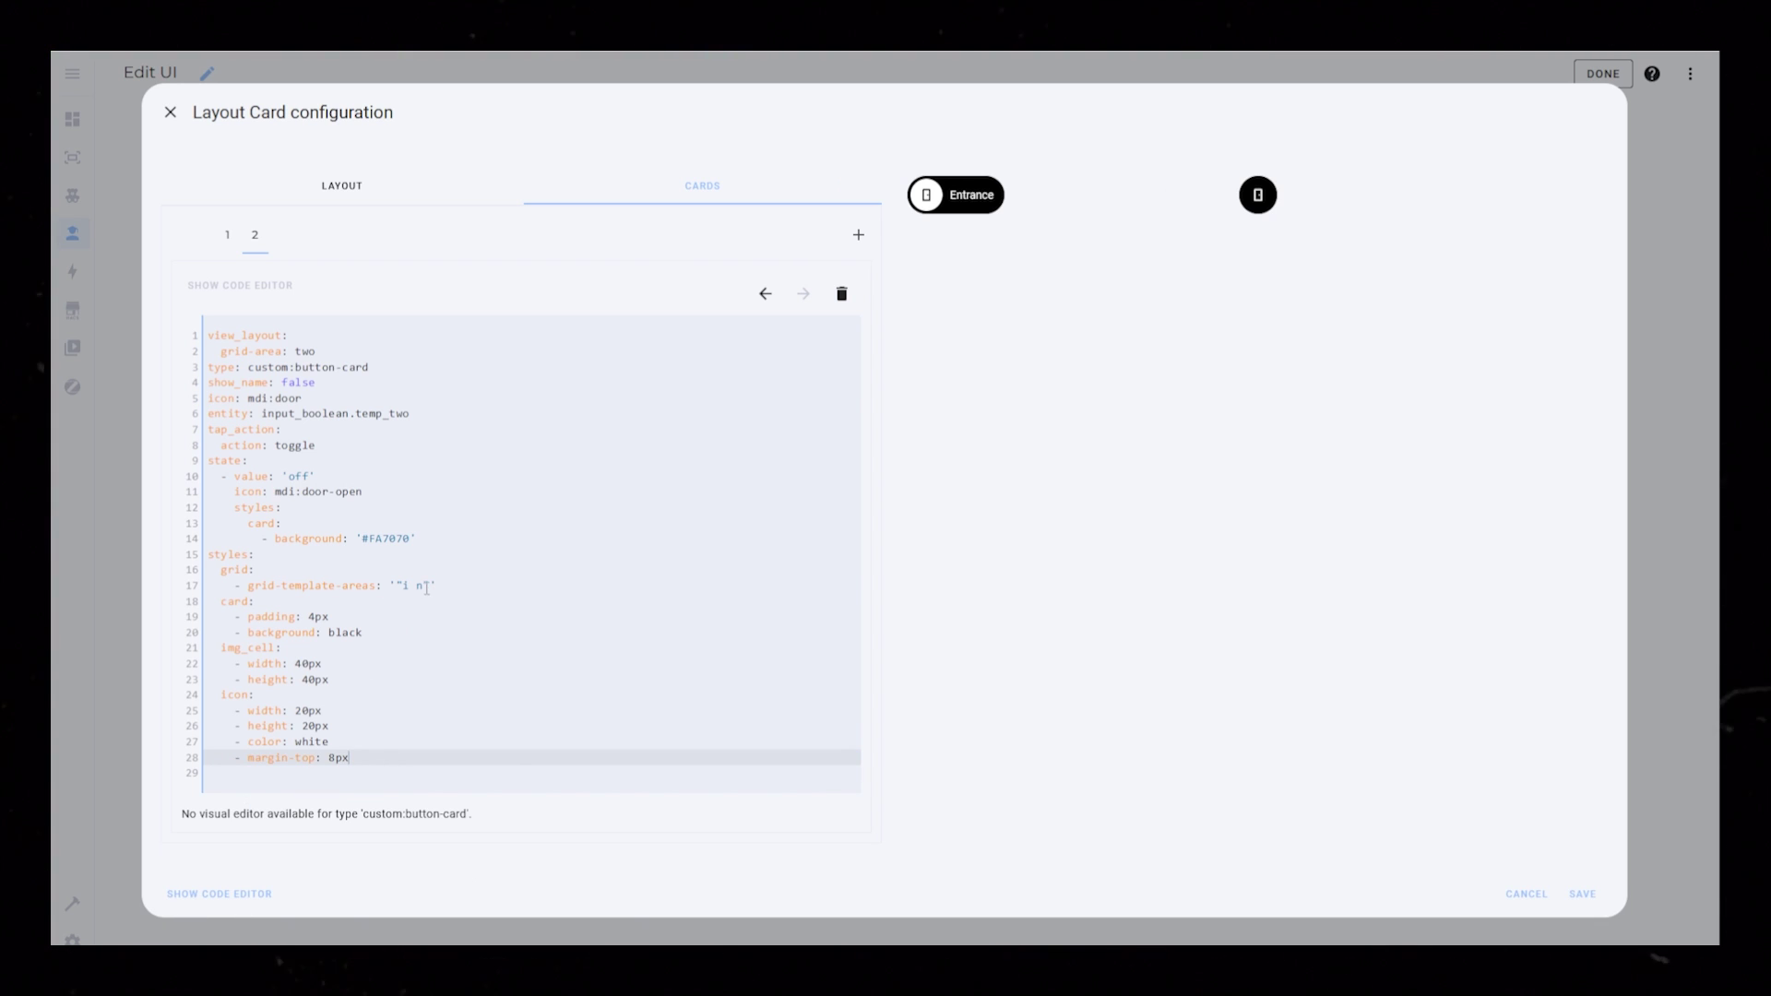
{"action": "left_click_drag", "start_coordinate": [426, 588], "coordinate": [433, 554]}
{"action": "key", "text": "BackSpace"}
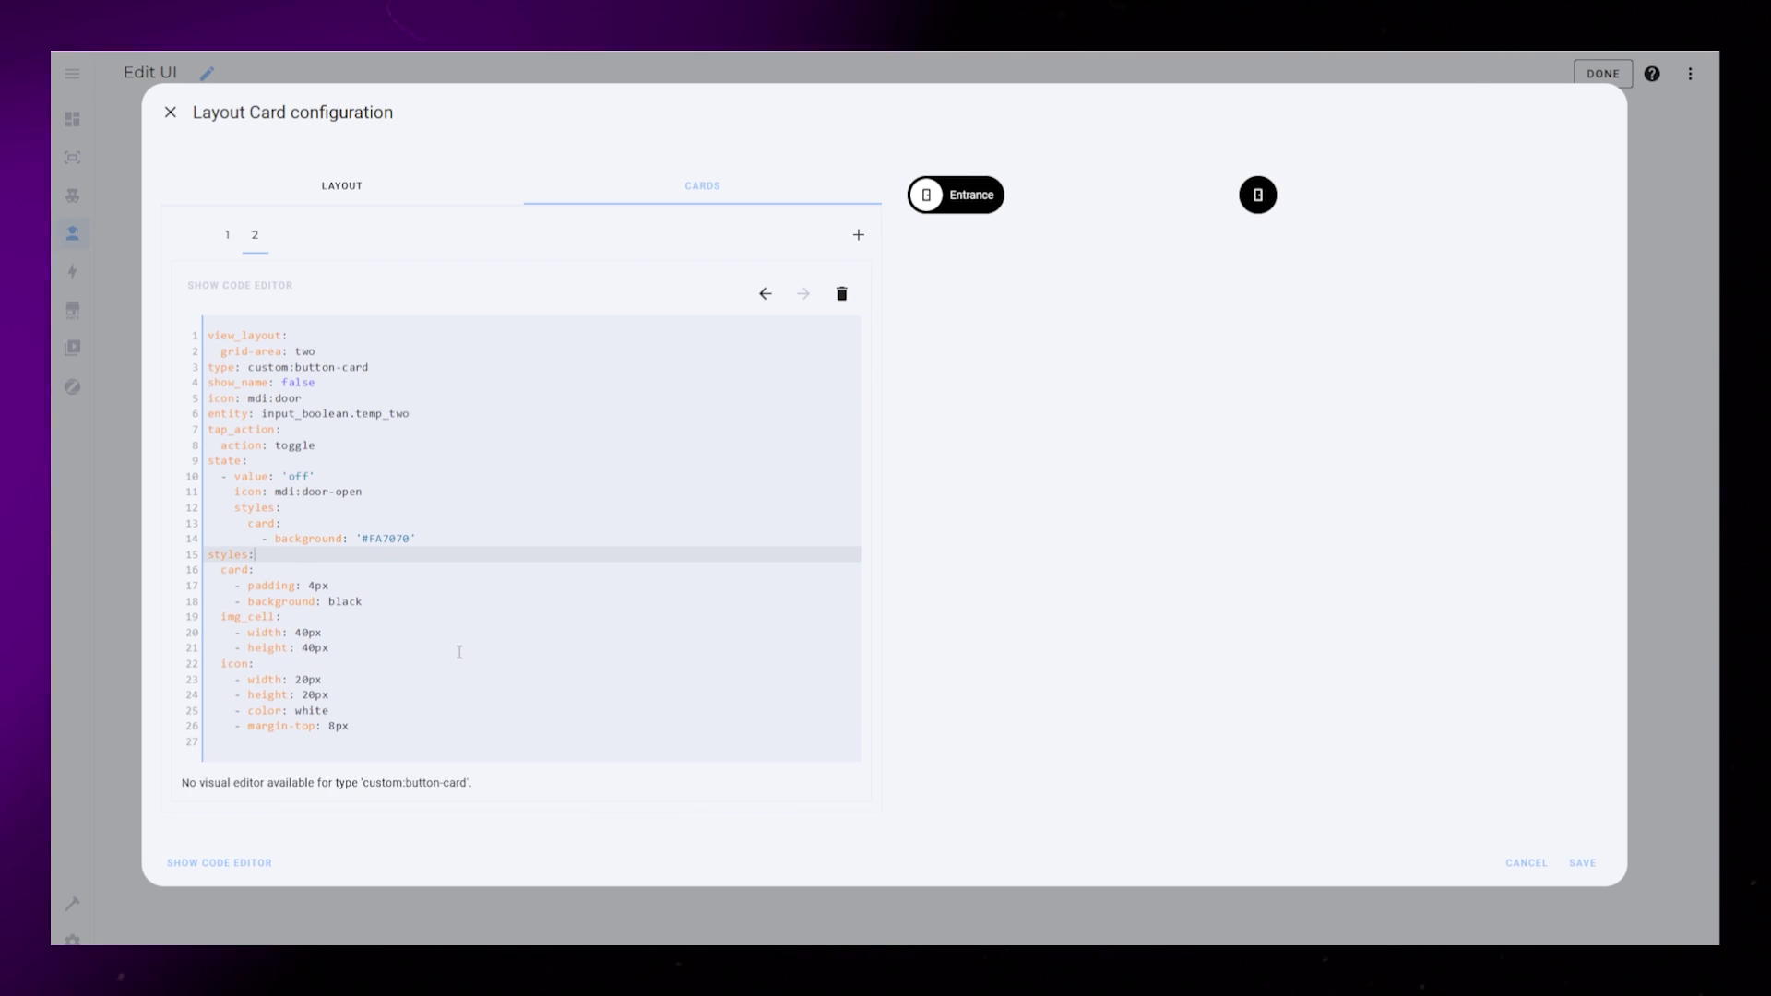
Toggle the second card's button in the preview and add an icon style with color black to its off state.
{"action": "left_click", "coordinate": [1259, 202]}
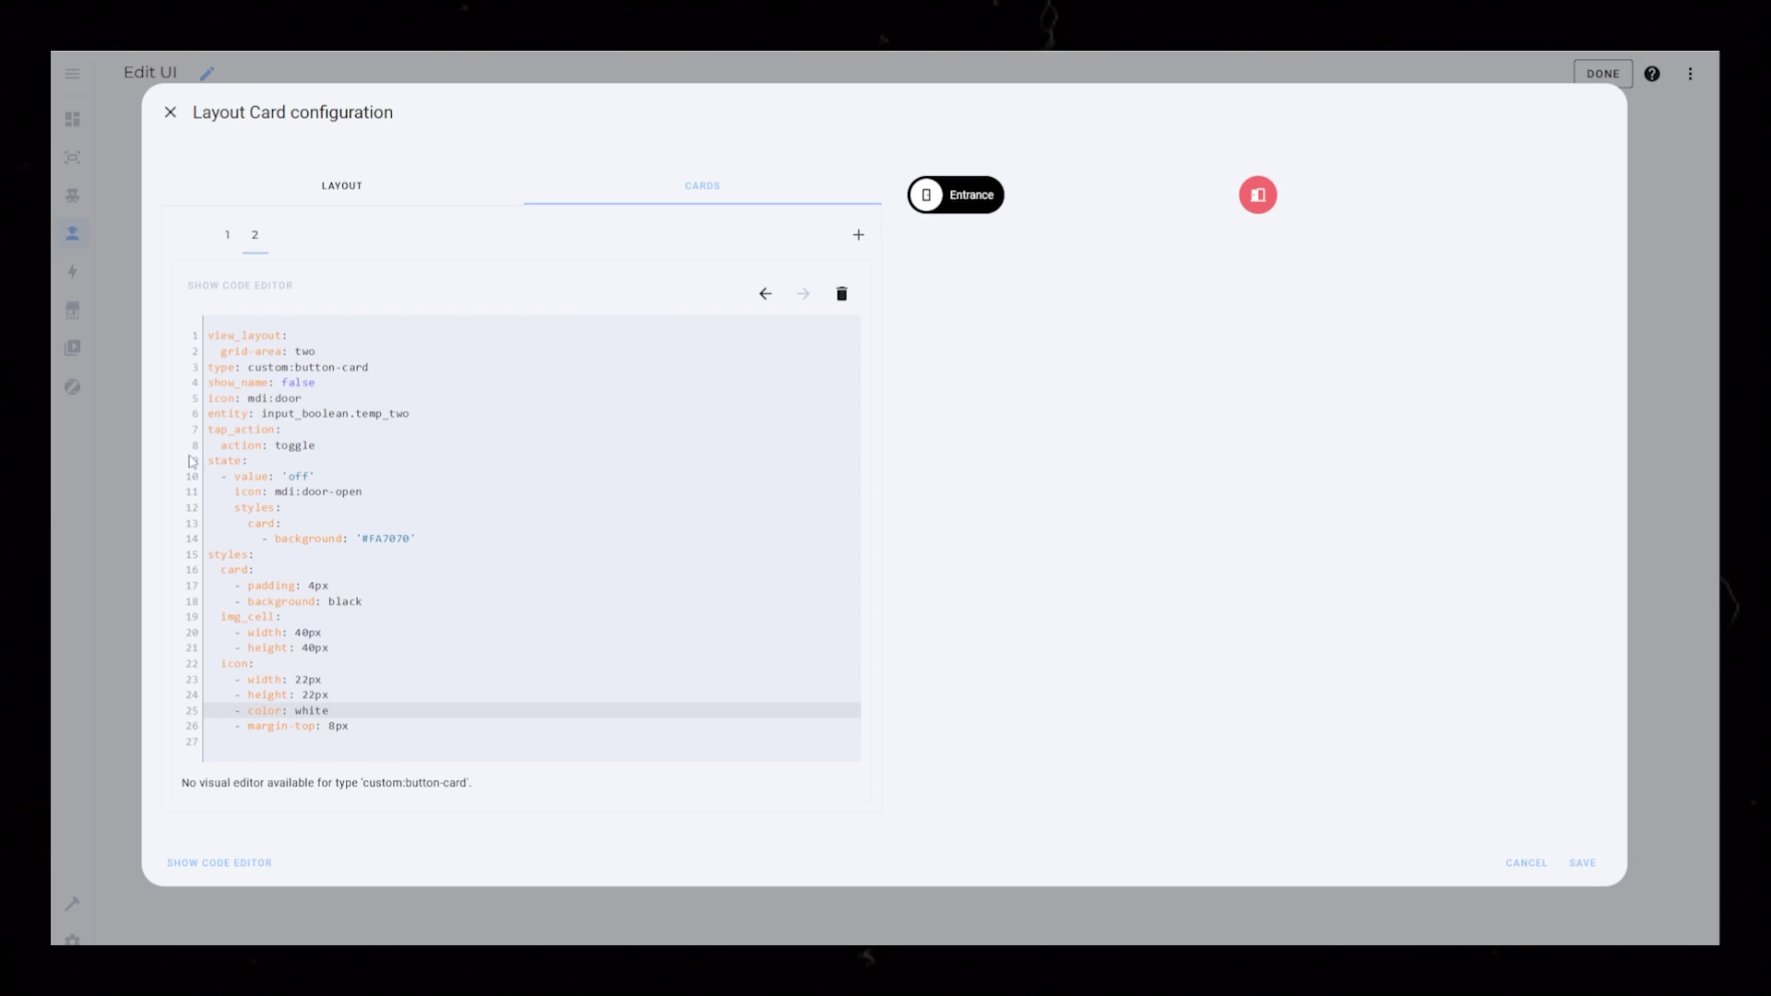
{"action": "left_click", "coordinate": [434, 539]}
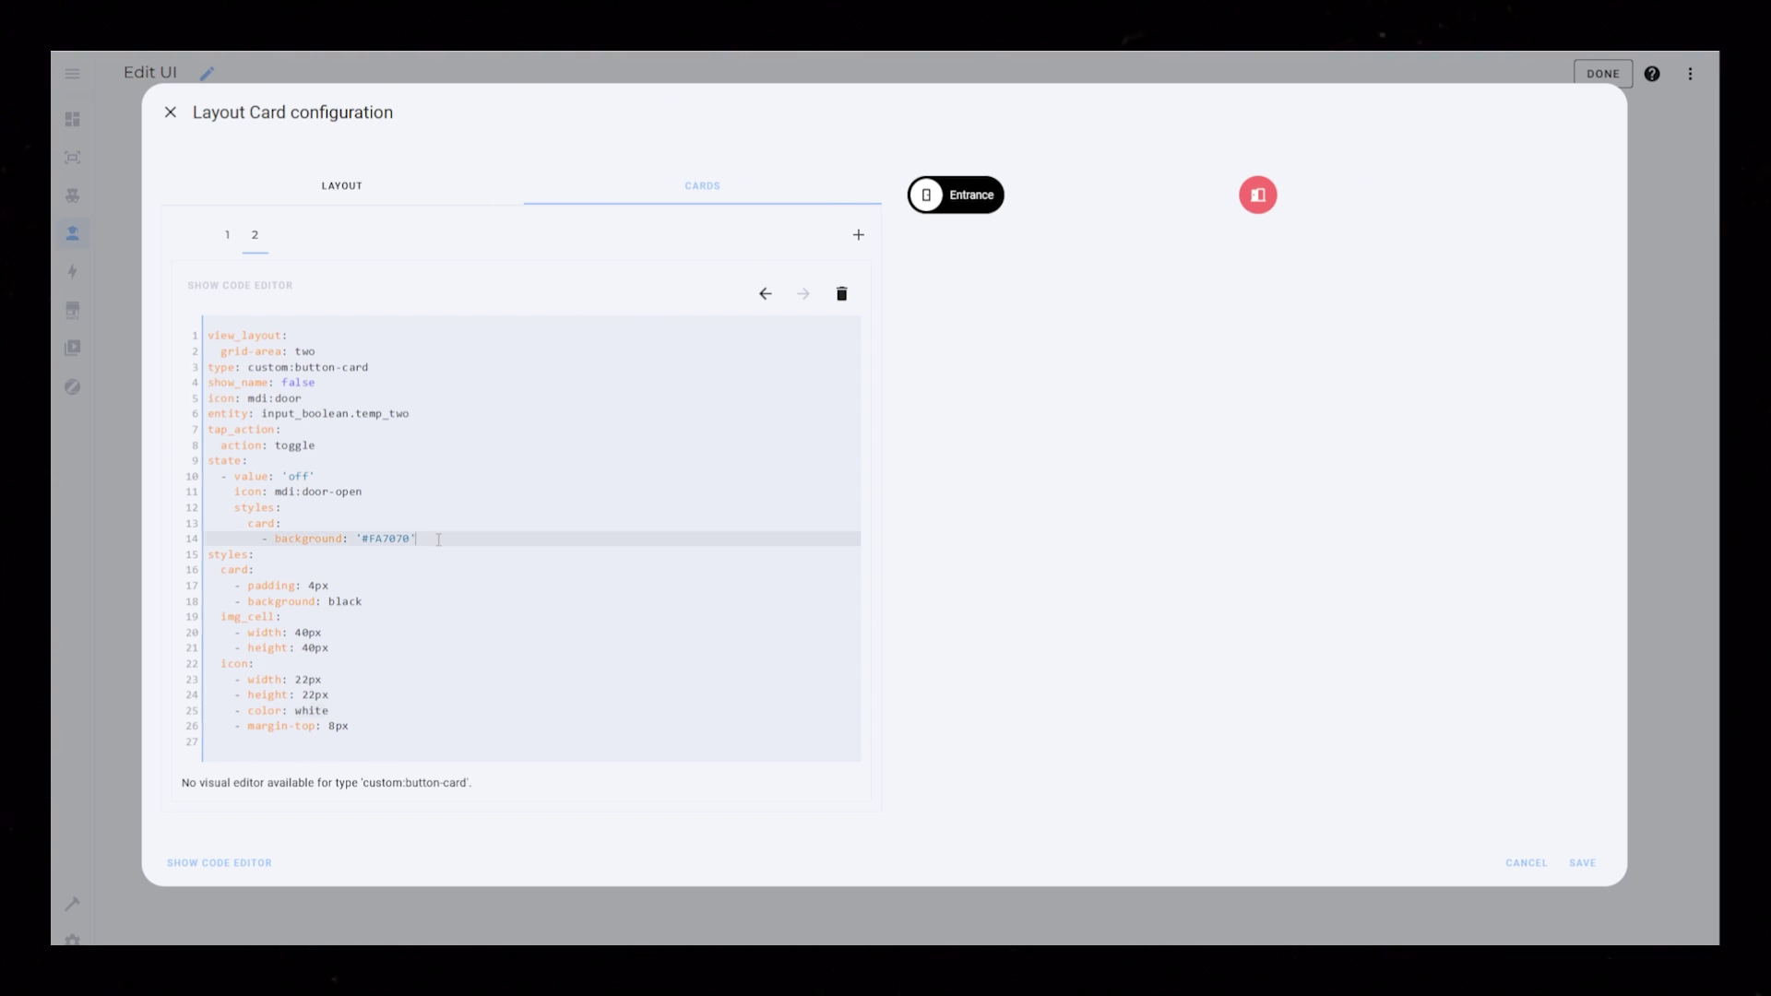
{"action": "key", "text": "Return"}
{"action": "type", "text": "icon:"}
{"action": "key", "text": "Return"}
{"action": "type", "text": "- color: black"}
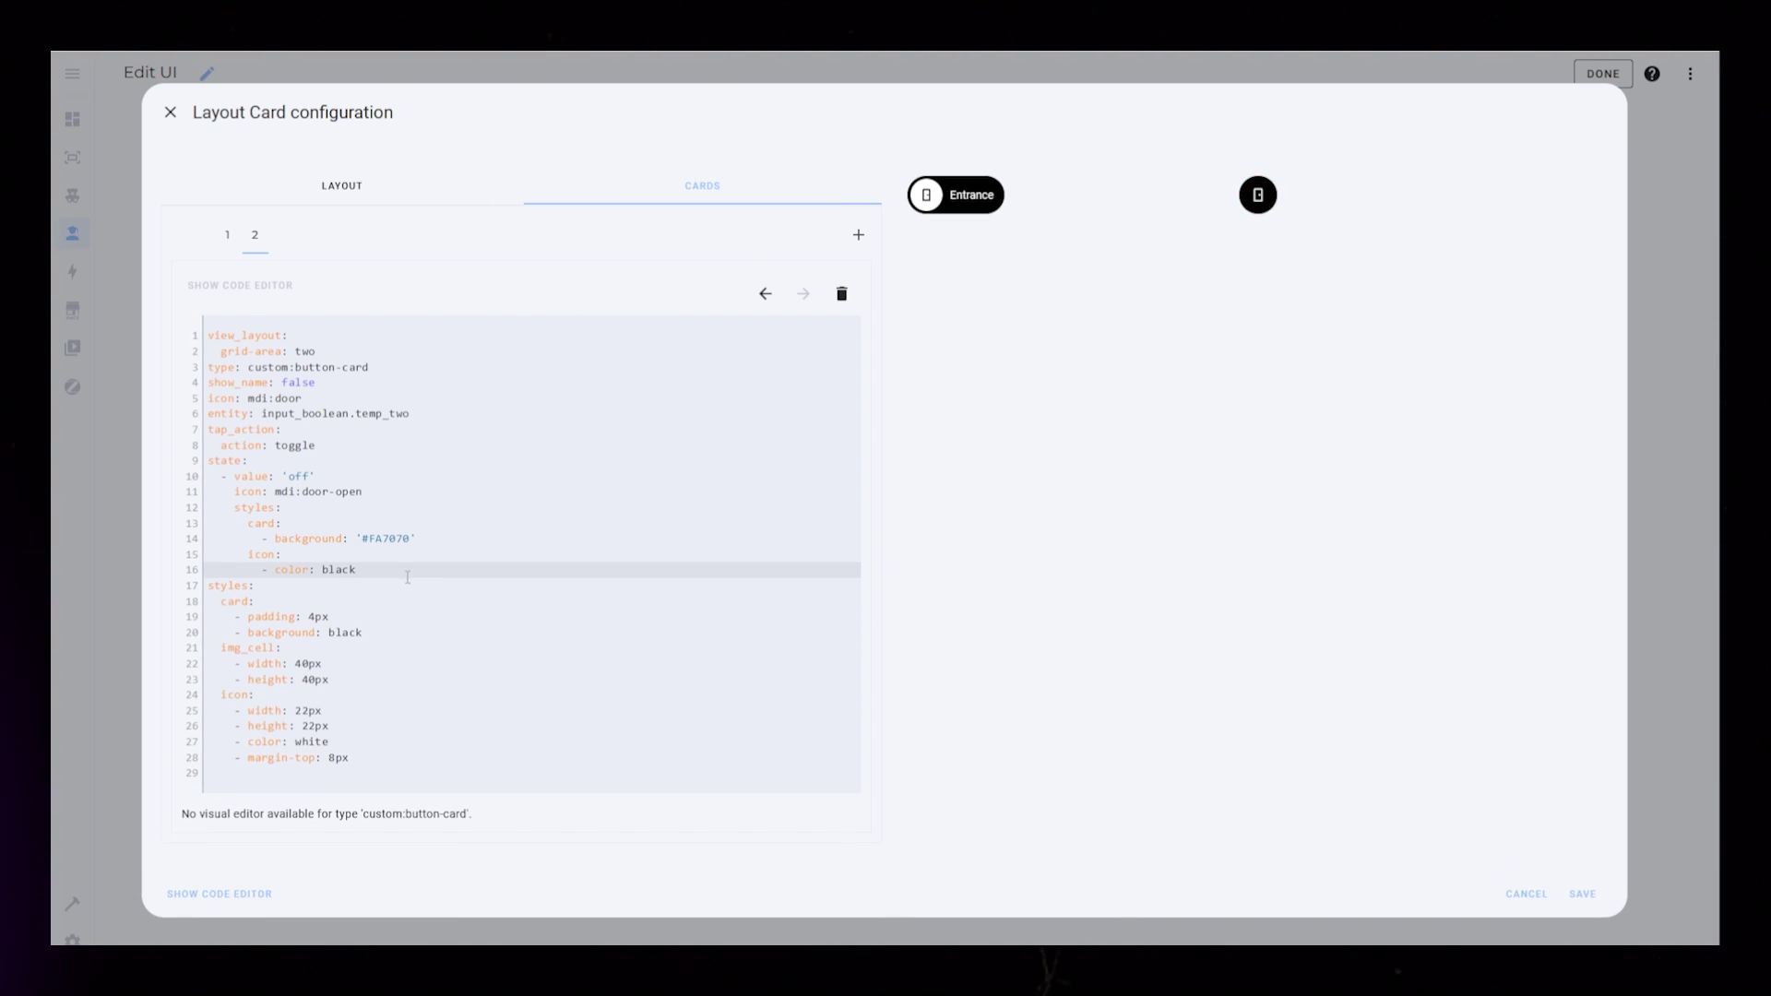
Copy the second card's entire code into a new third card and set its grid-area to three.
{"action": "key", "text": "ctrl+a"}
{"action": "key", "text": "ctrl+c"}
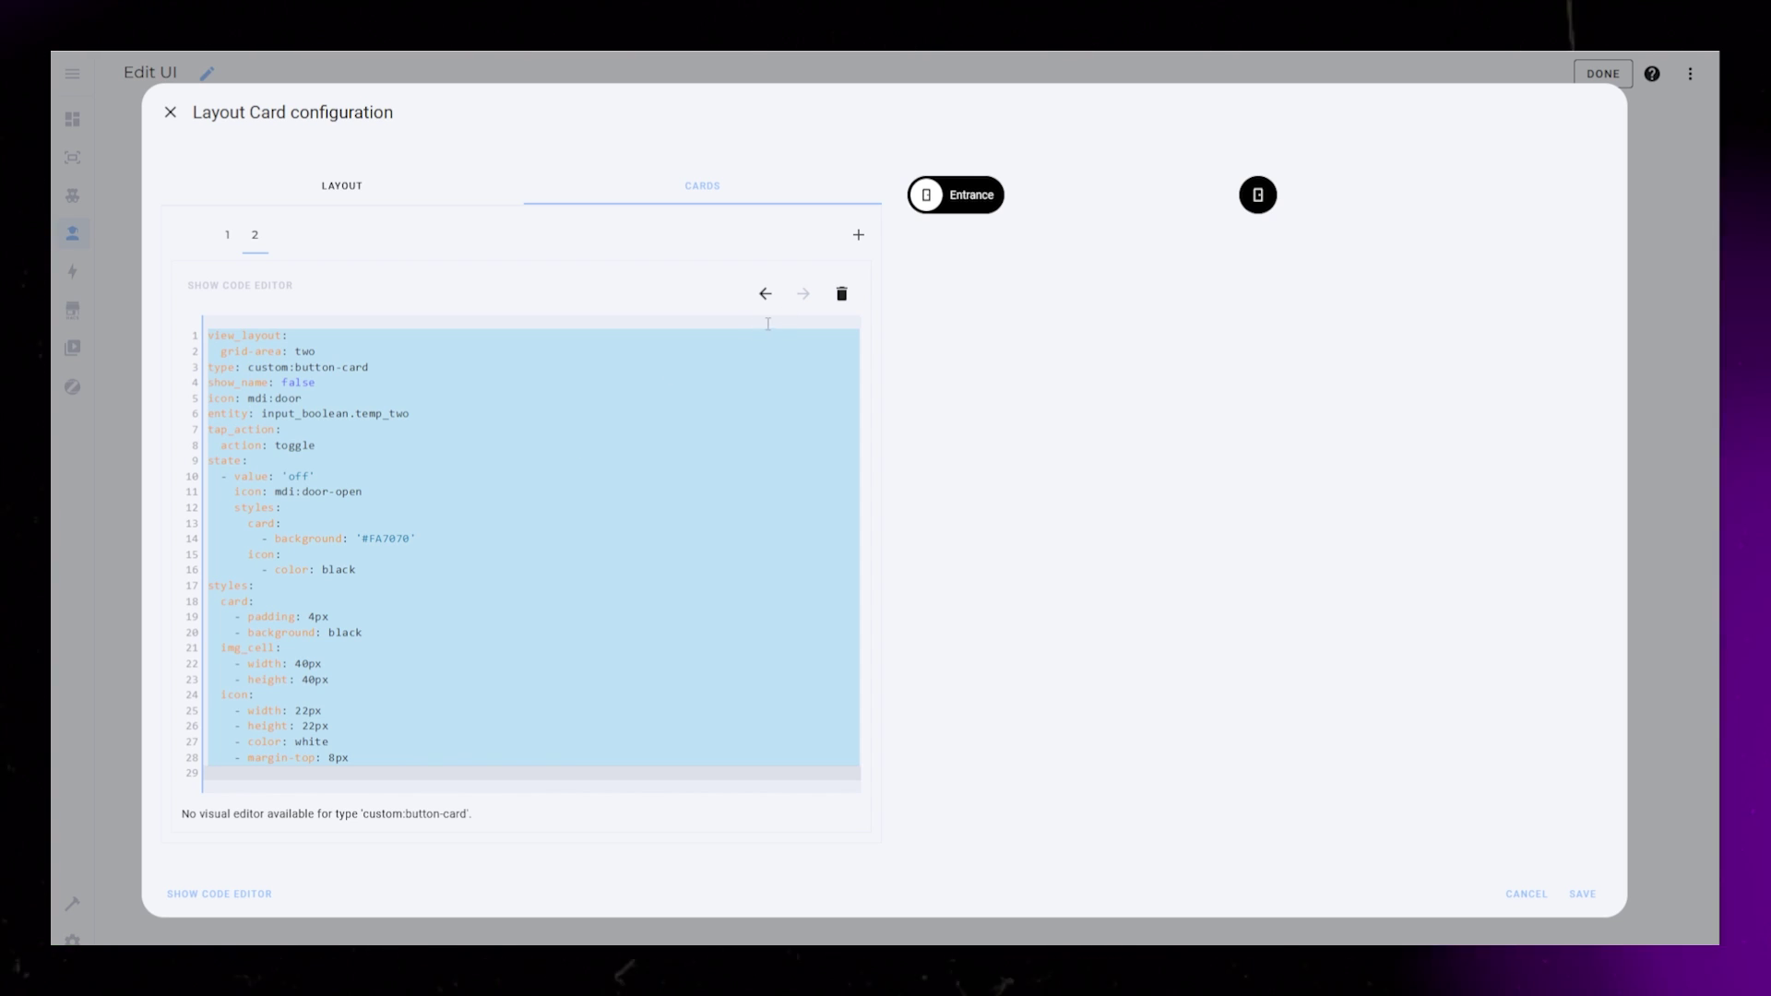
{"action": "left_click", "coordinate": [858, 235]}
{"action": "left_click", "coordinate": [277, 347]}
{"action": "key", "text": "ctrl+a"}
{"action": "key", "text": "ctrl+v"}
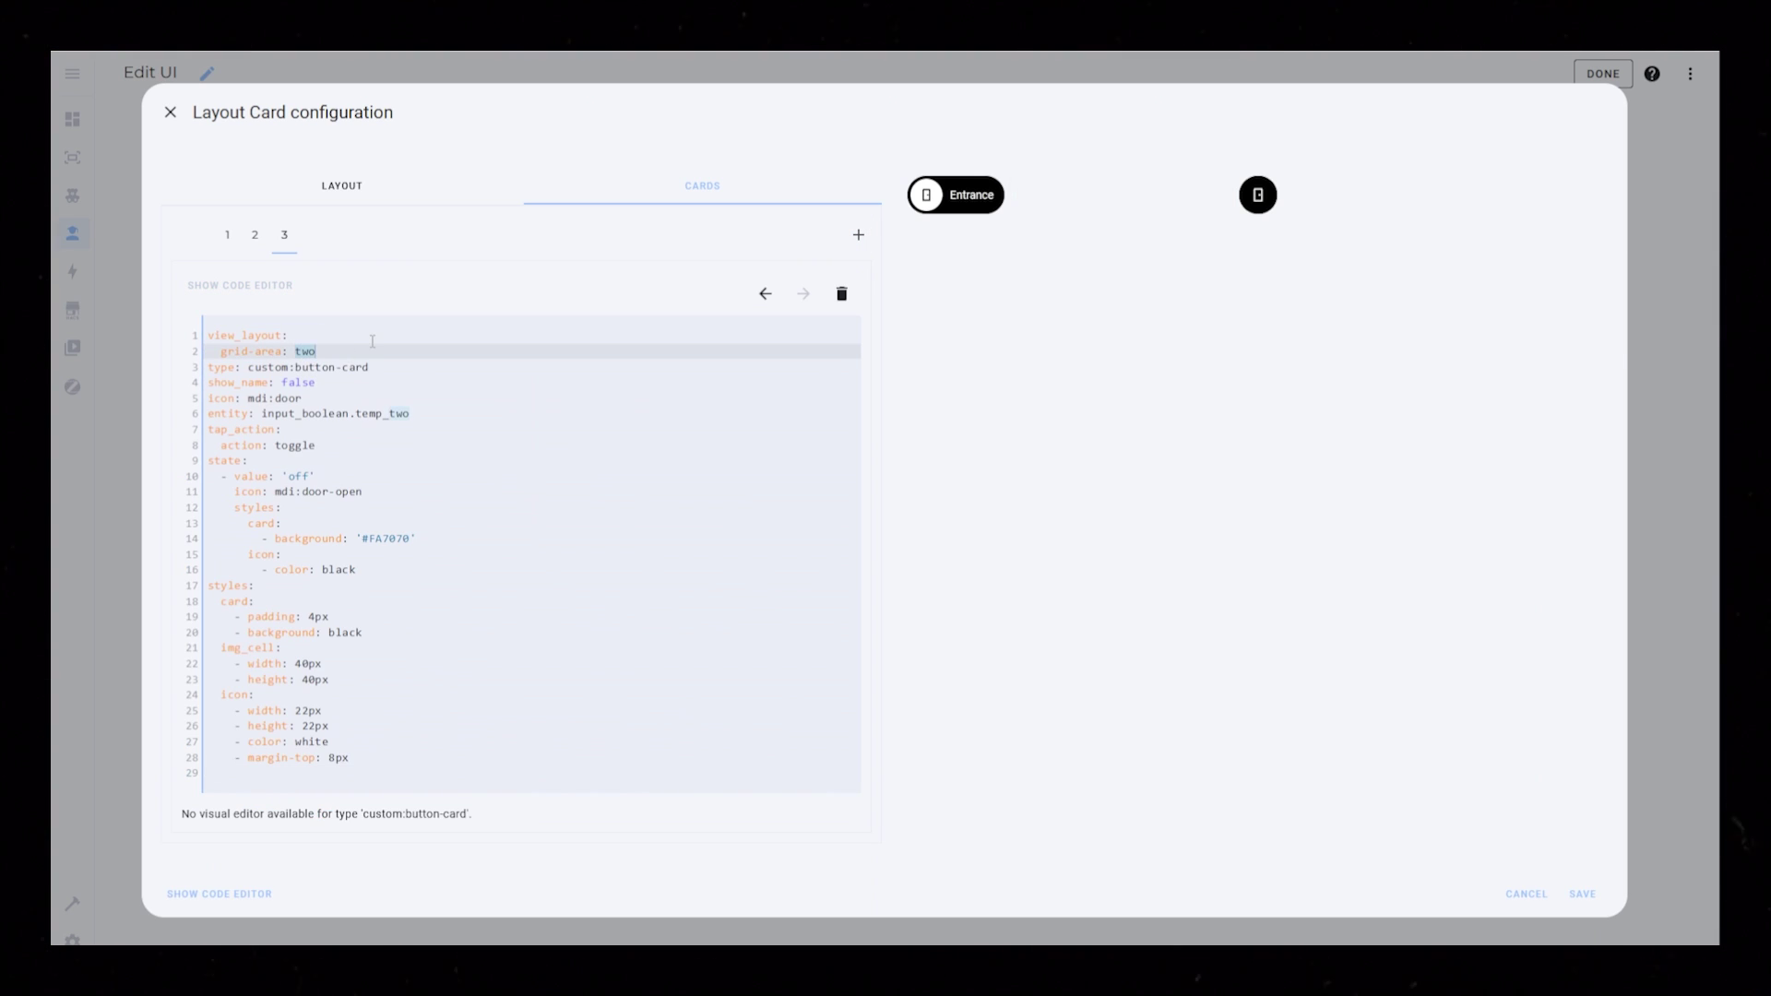
{"action": "type", "text": "ree"}
Set grid-template-columns to max-content 1fr min-content min-content and grid-template-areas to one . two three in the layout options.
{"action": "left_click", "coordinate": [387, 186]}
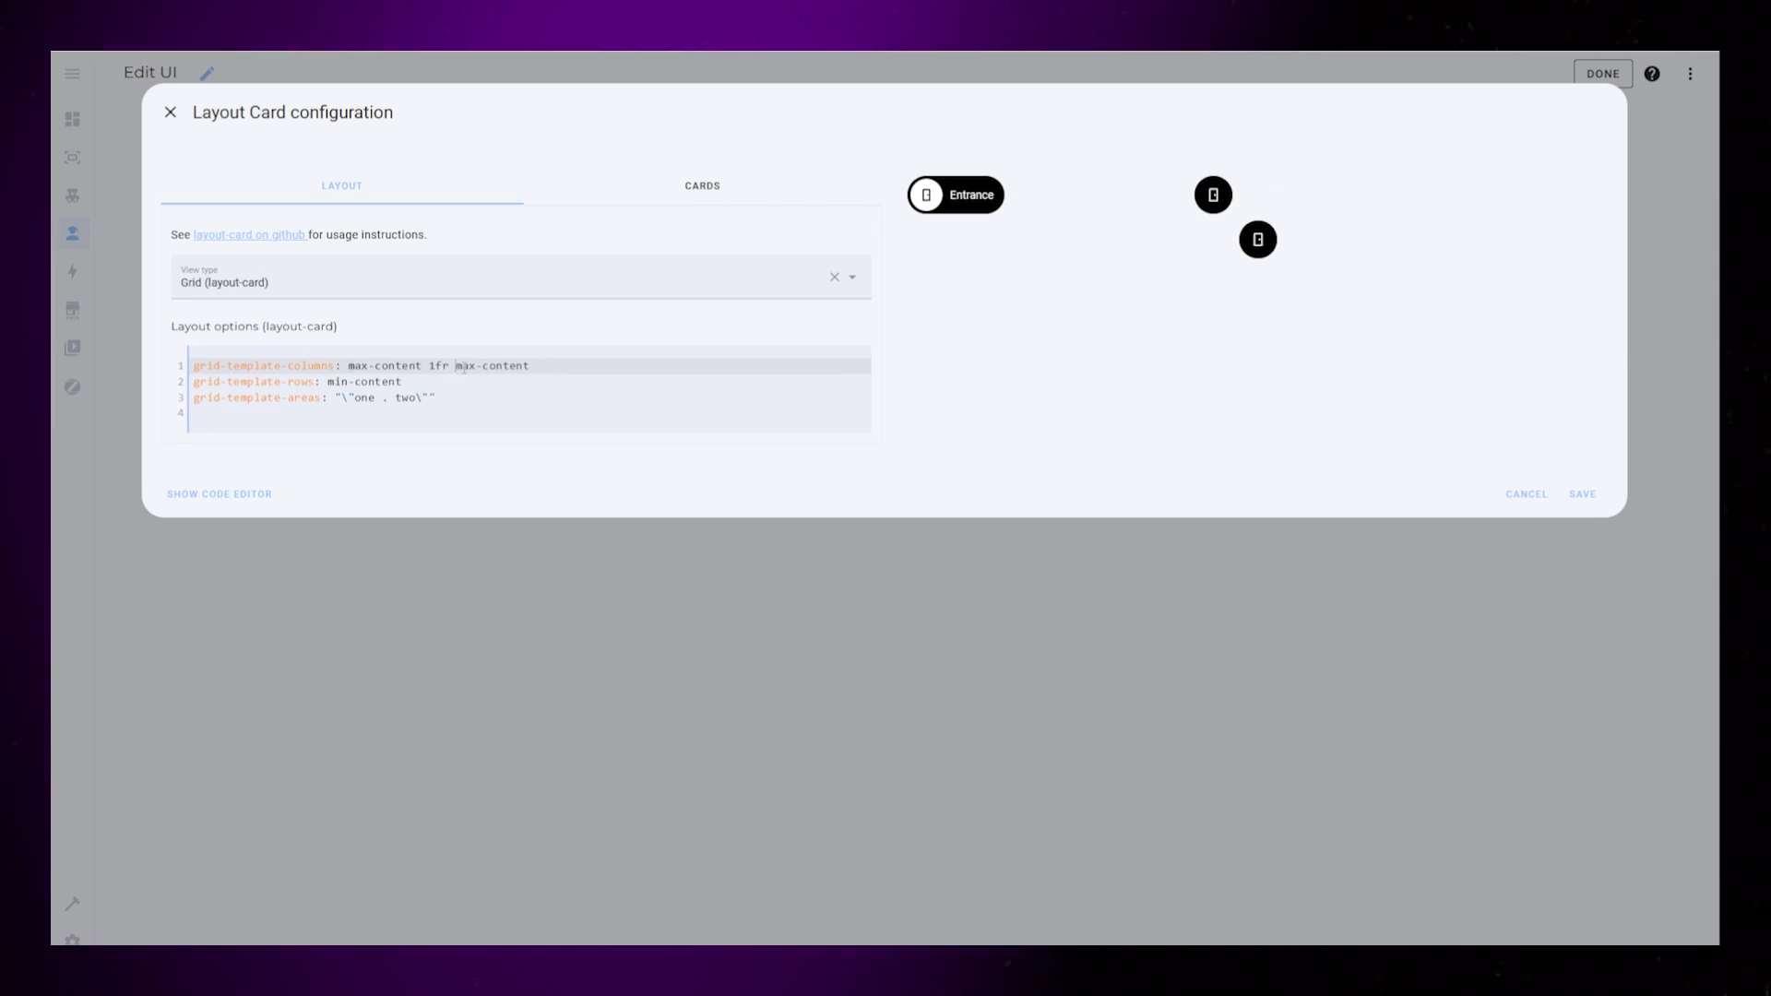
{"action": "left_click_drag", "start_coordinate": [457, 366], "coordinate": [471, 365]}
{"action": "type", "text": "min"}
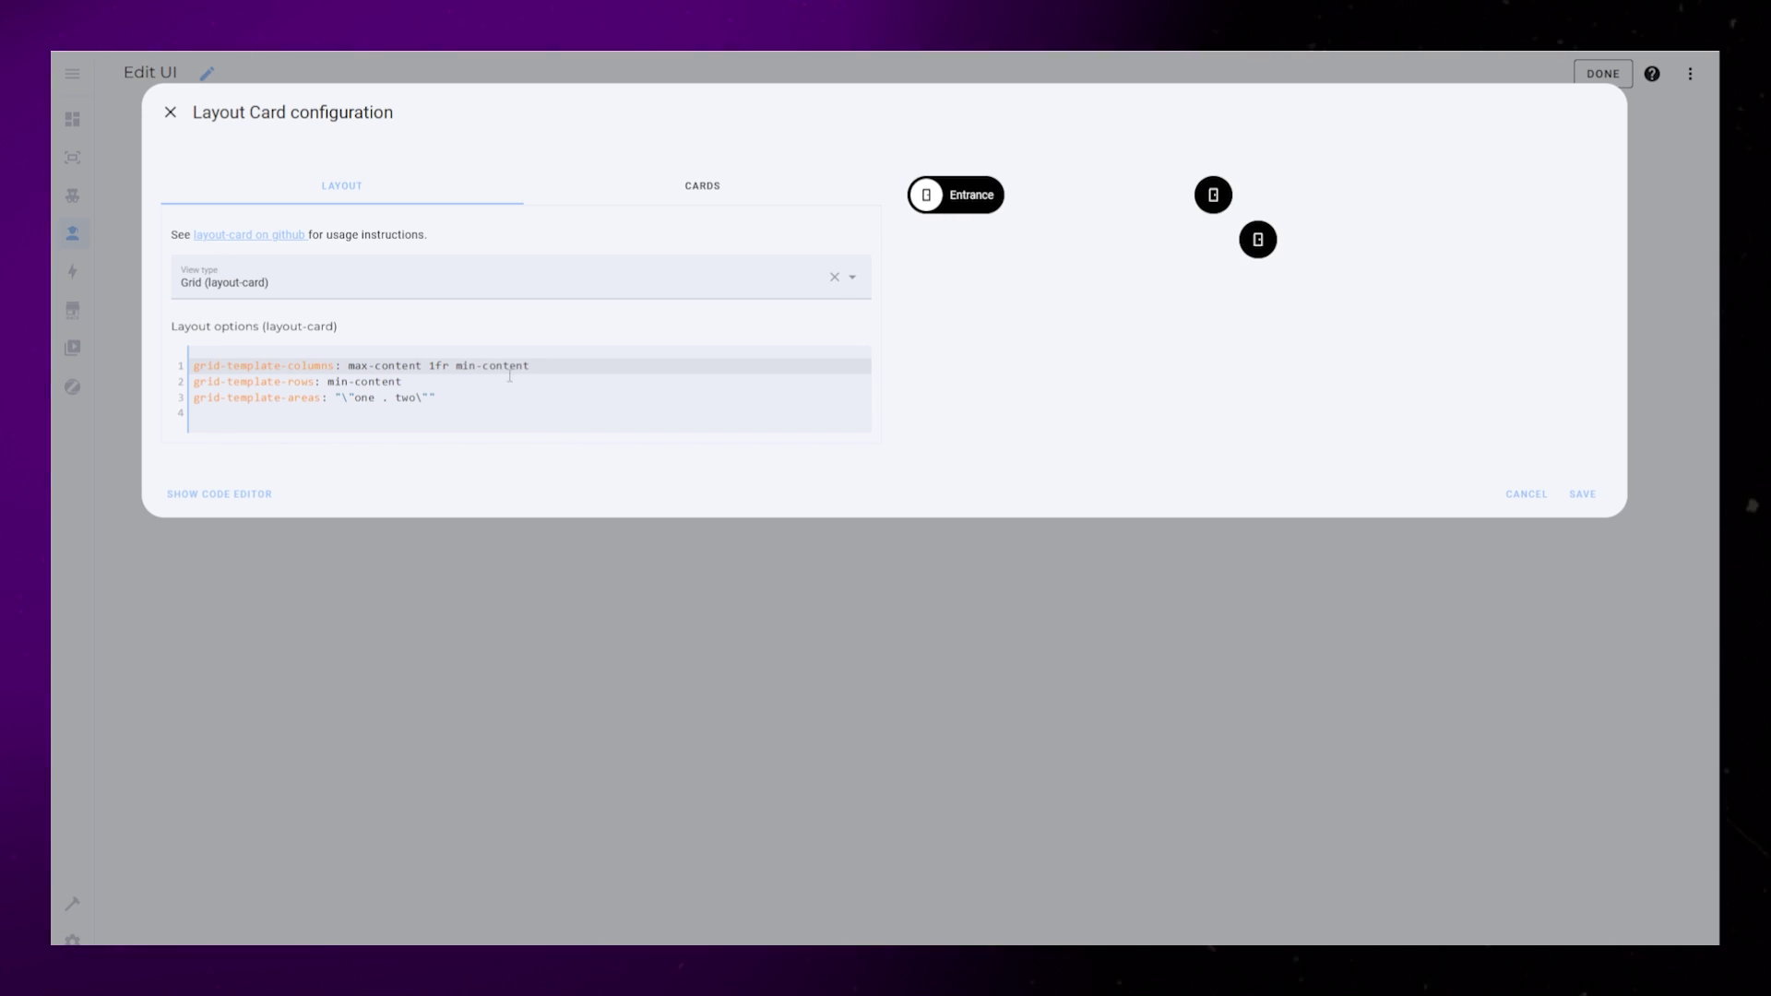
{"action": "double_click", "coordinate": [509, 367]}
{"action": "left_click", "coordinate": [416, 398]}
{"action": "type", "text": "three four"}
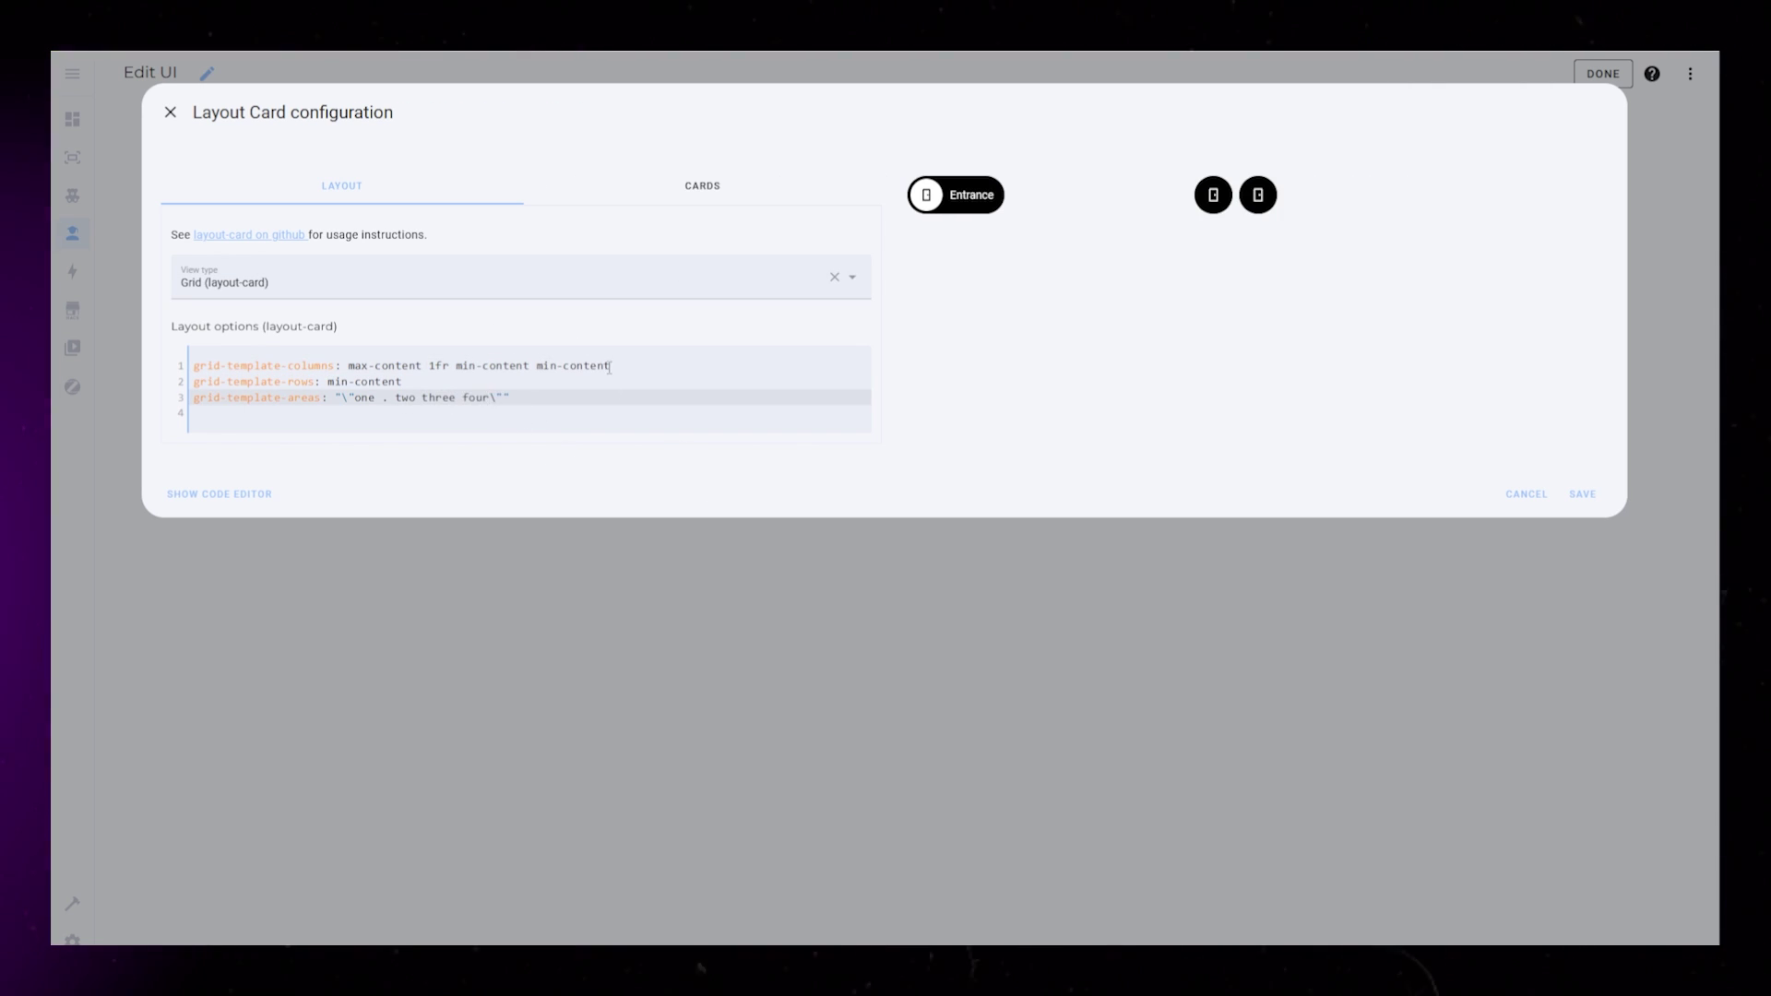
{"action": "left_click_drag", "start_coordinate": [607, 366], "coordinate": [457, 365]}
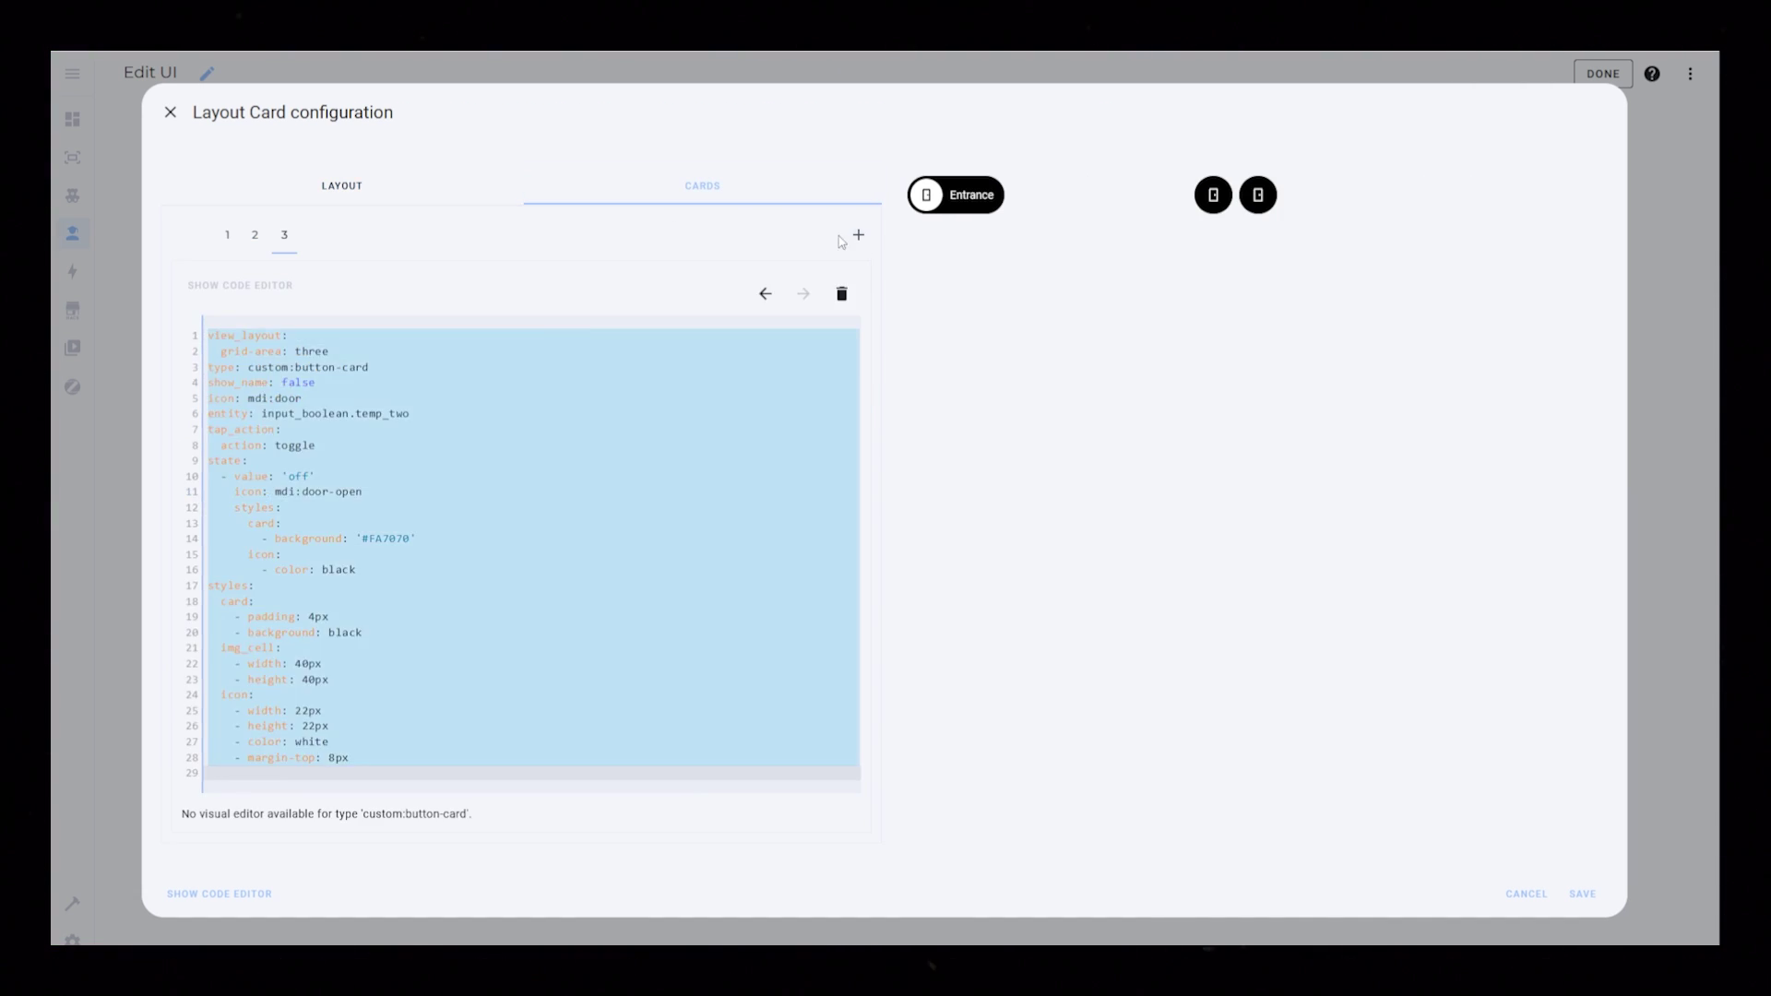
Add a fourth card to the layout and set the third card's icon to mdi:movie-open.
{"action": "left_click", "coordinate": [858, 234]}
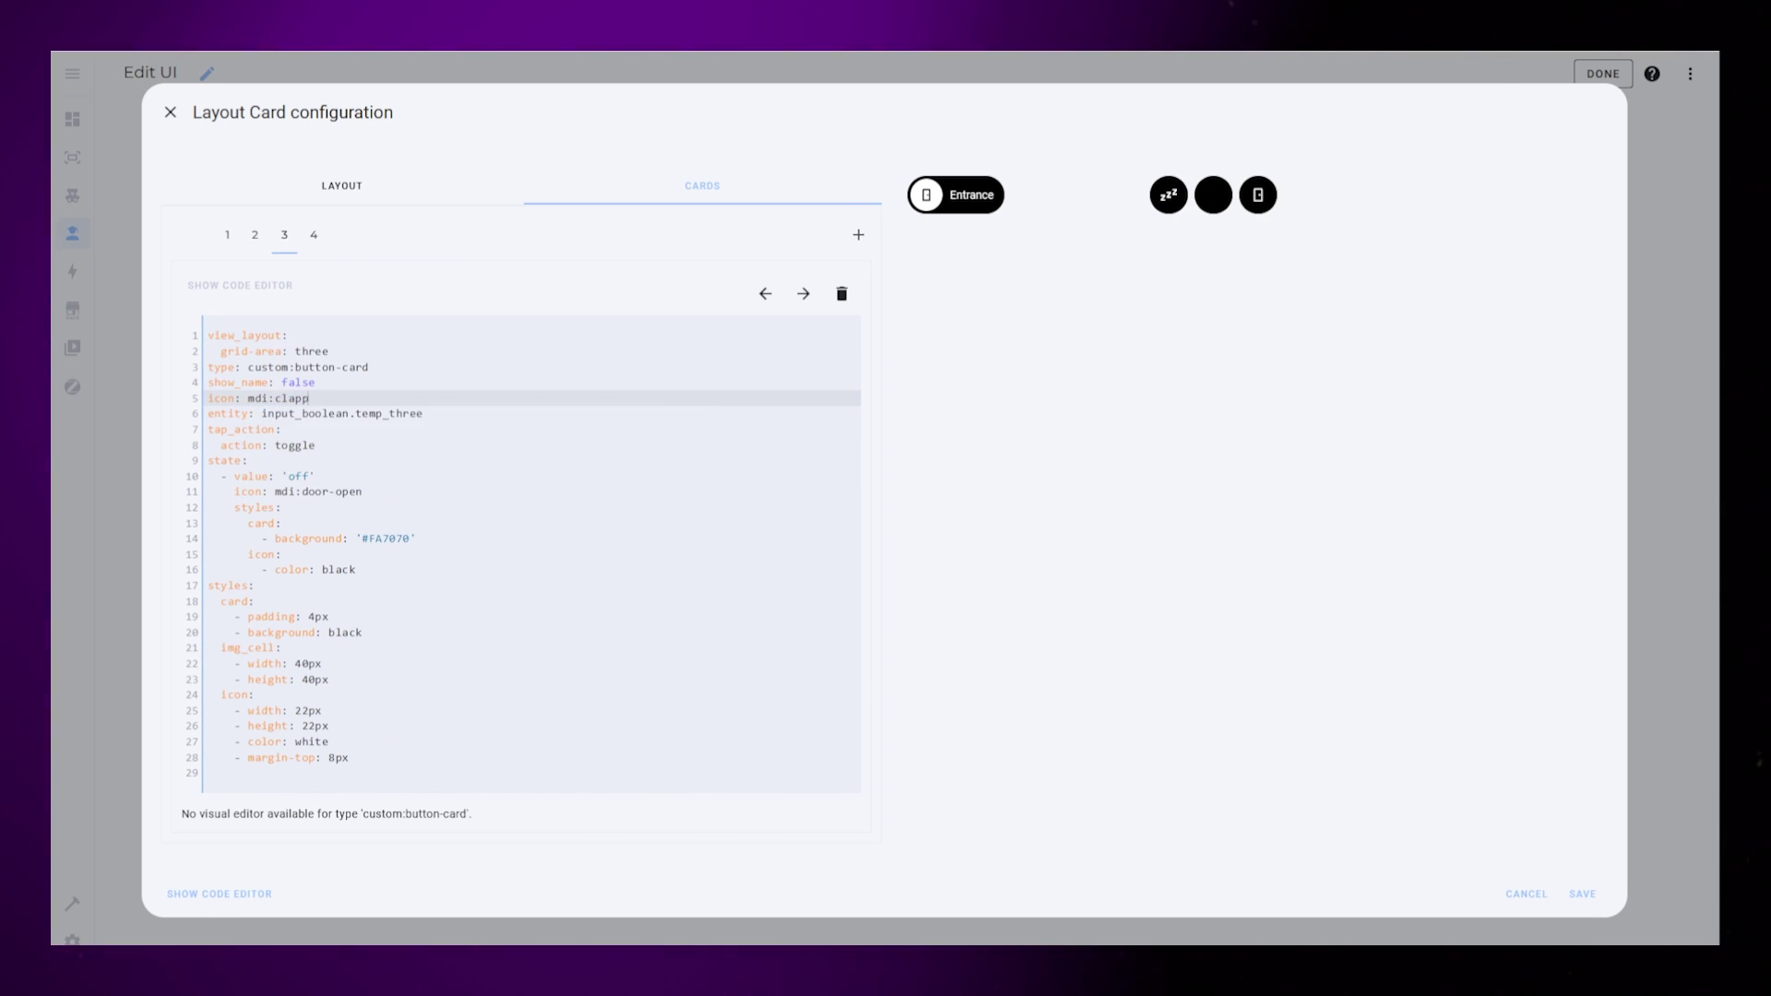
{"action": "type", "text": "movie-"}
{"action": "key", "text": "Down"}
{"action": "key", "text": "Down"}
{"action": "key", "text": "Down"}
{"action": "key", "text": "Down"}
{"action": "key", "text": "Down"}
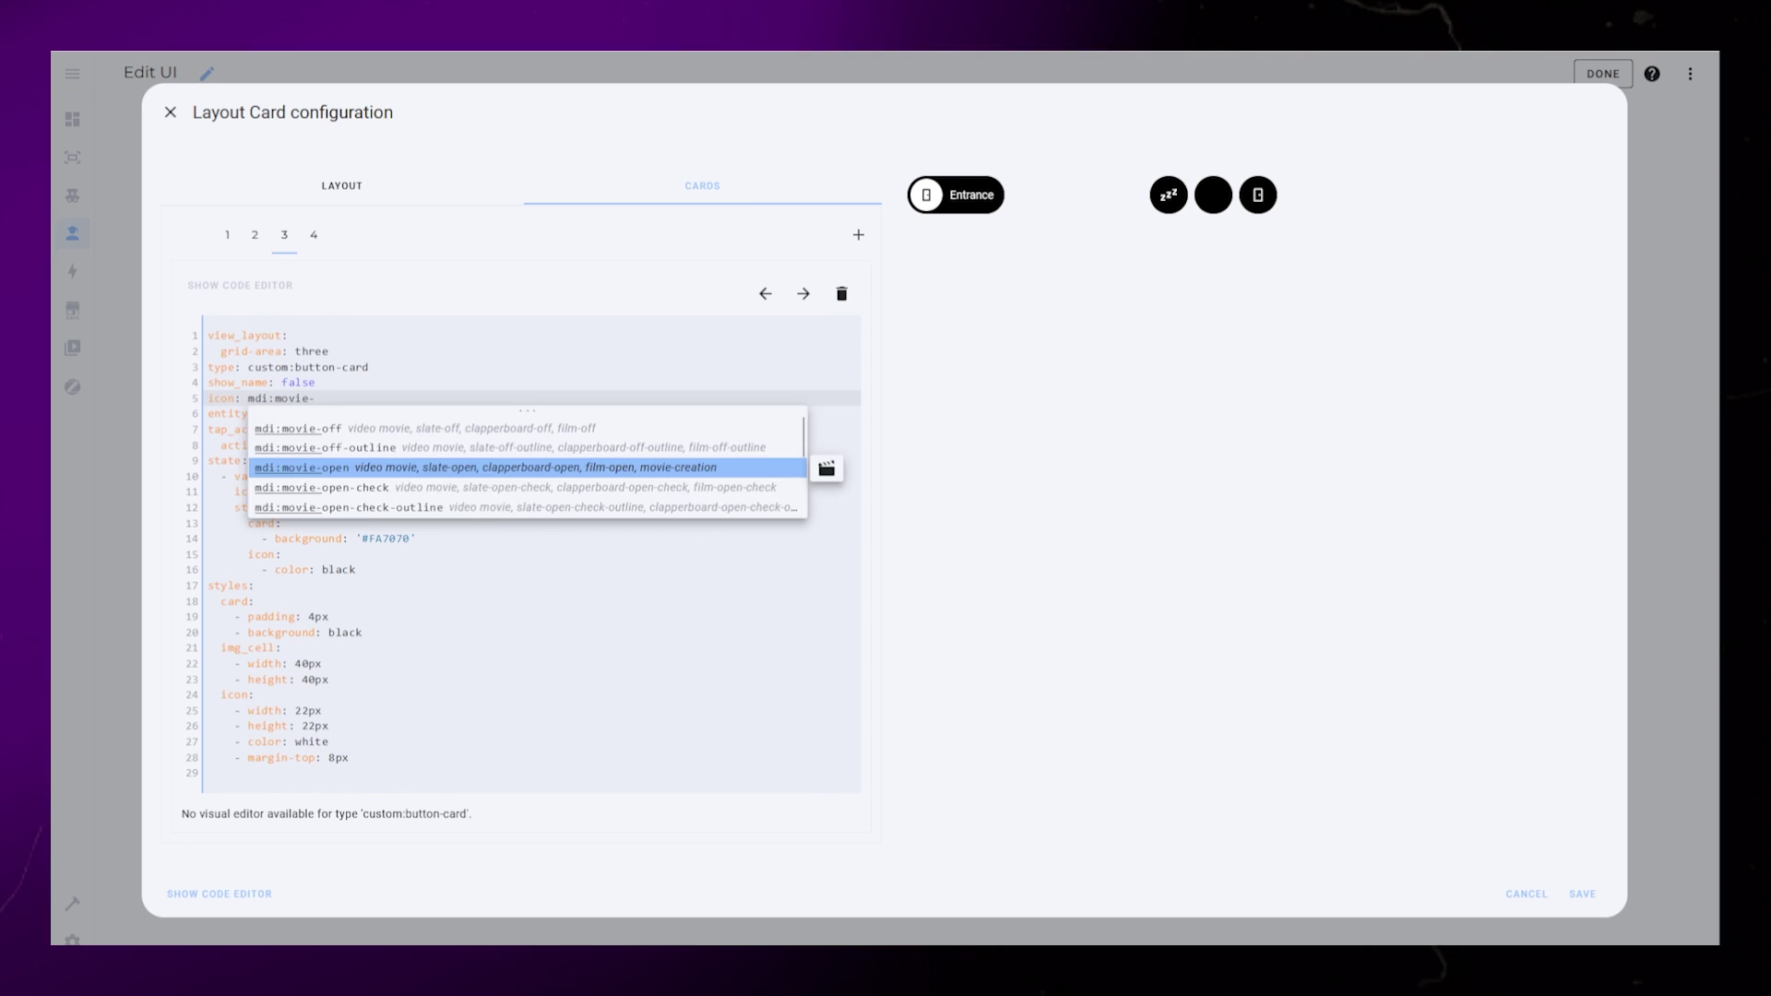
{"action": "key", "text": "Return"}
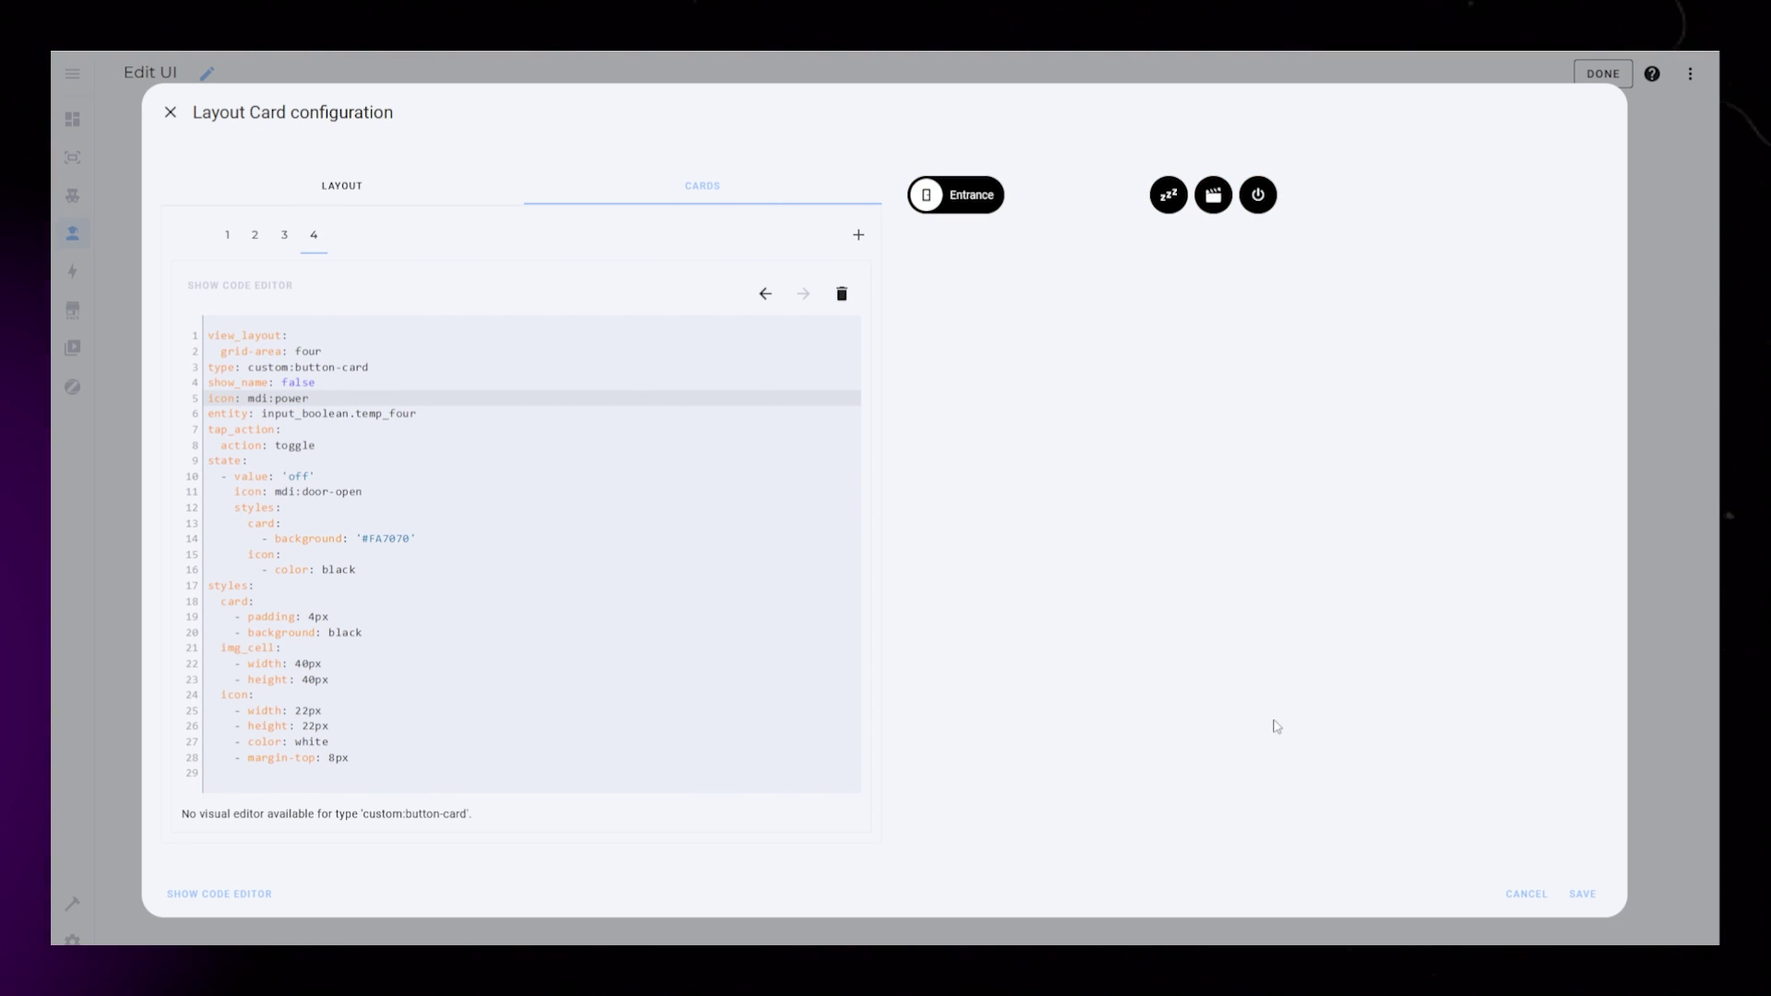
Extend the layout columns with another max-content for a fifth card, and toggle that card's Away chip to test its on state.
{"action": "left_click", "coordinate": [346, 190]}
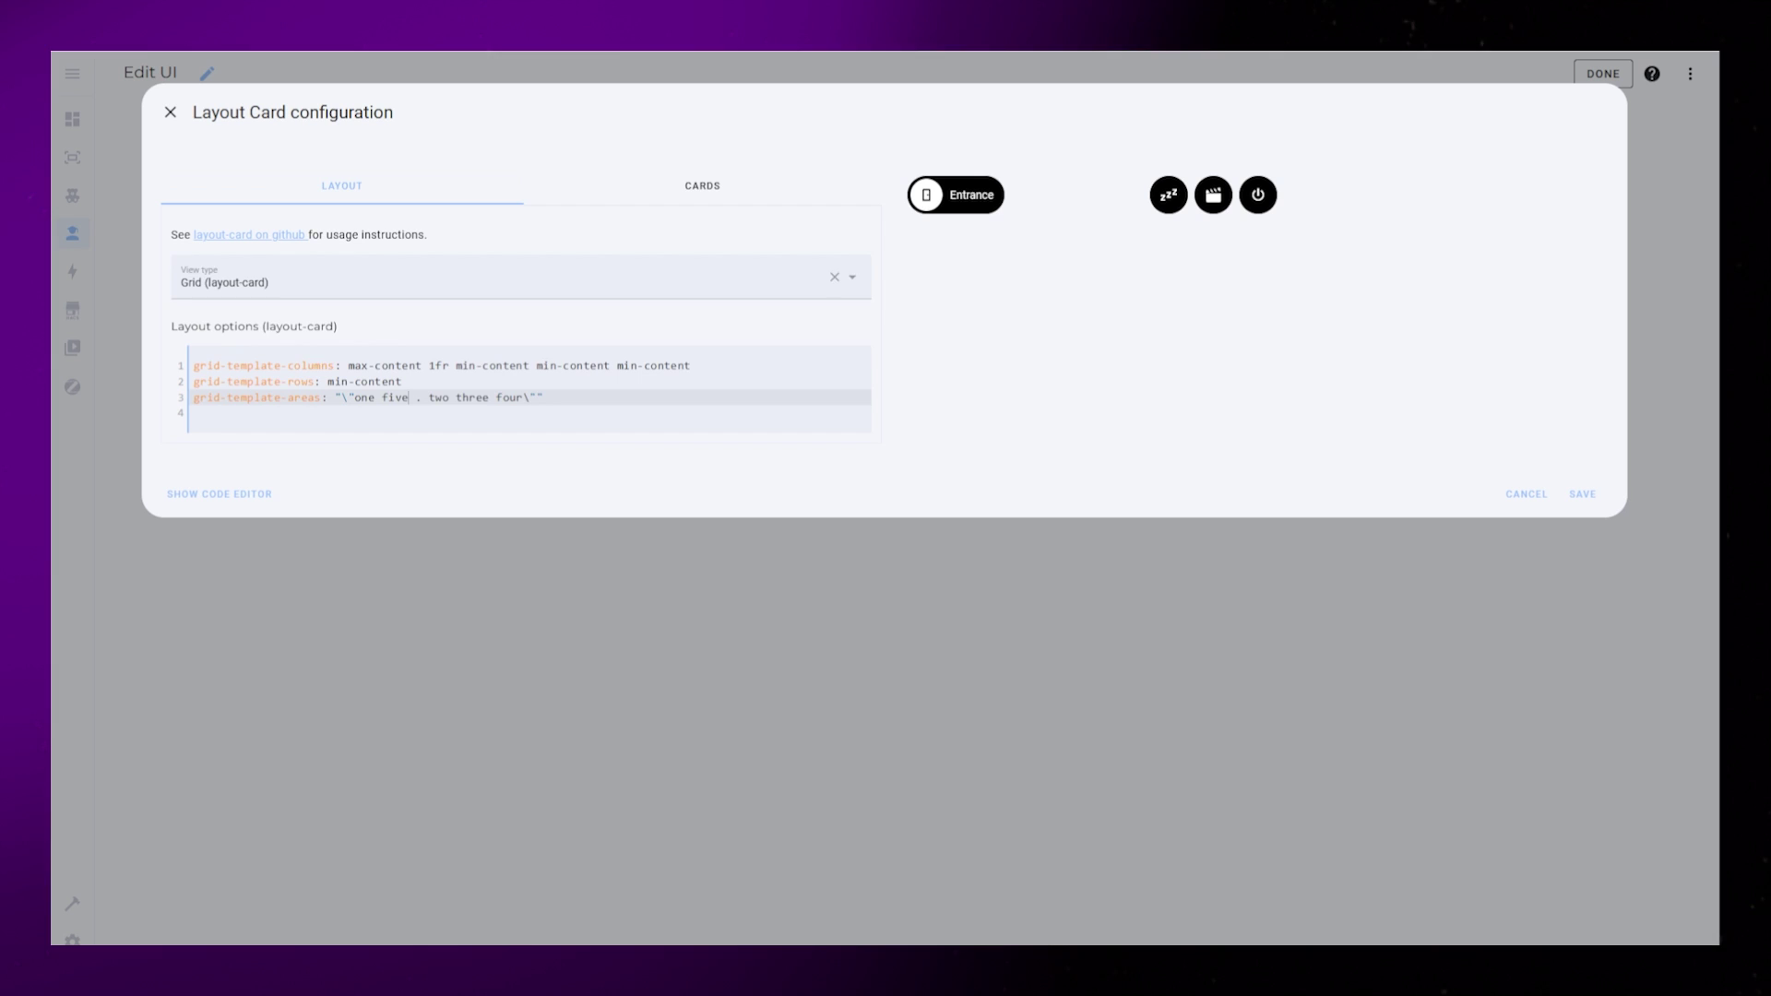
{"action": "double_click", "coordinate": [383, 366]}
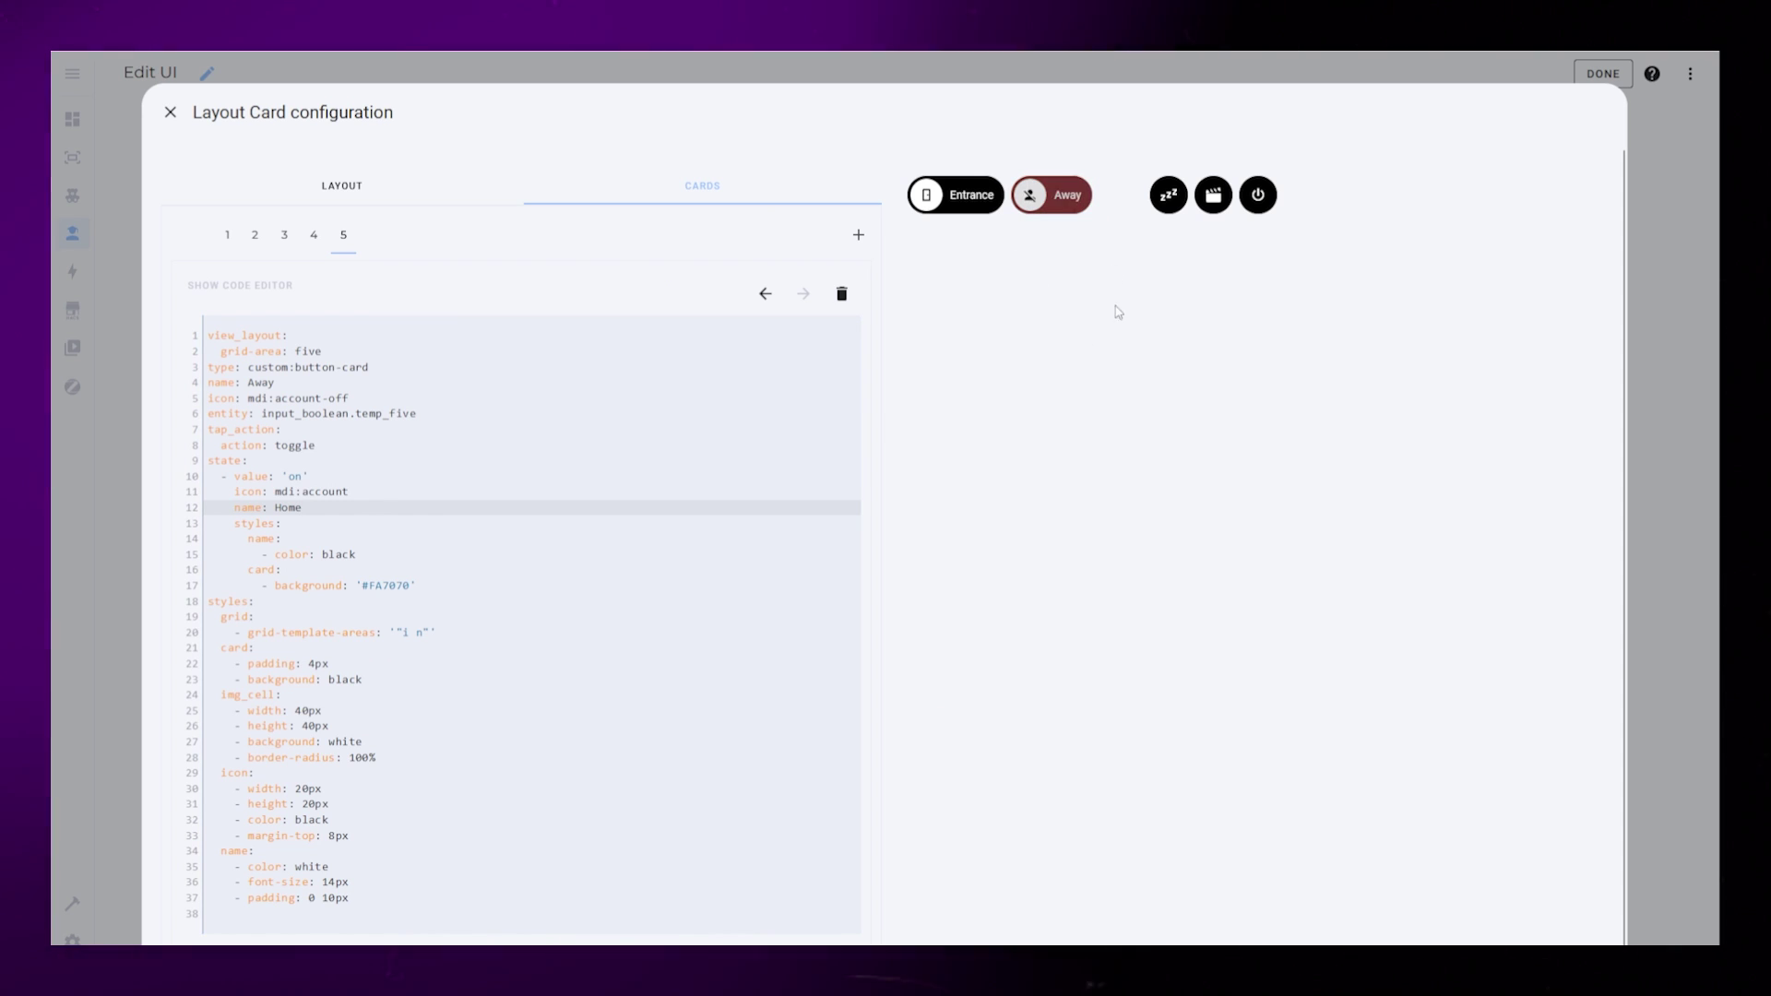
{"action": "left_click", "coordinate": [1077, 197]}
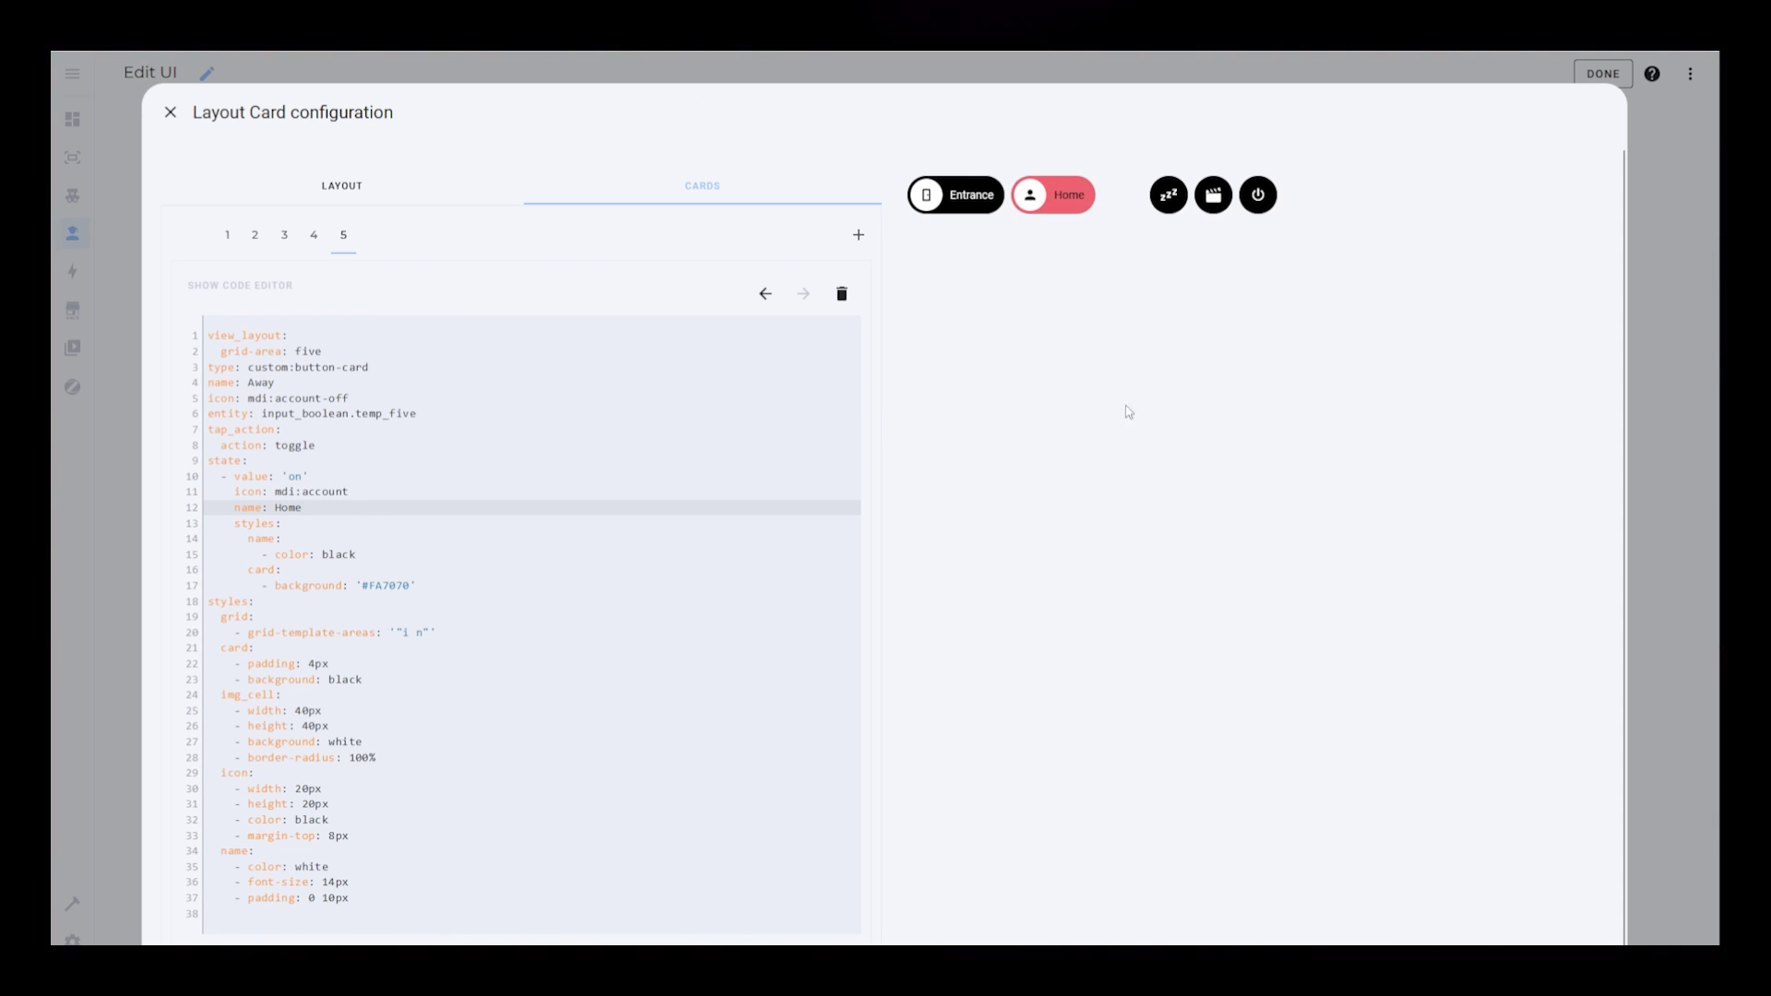